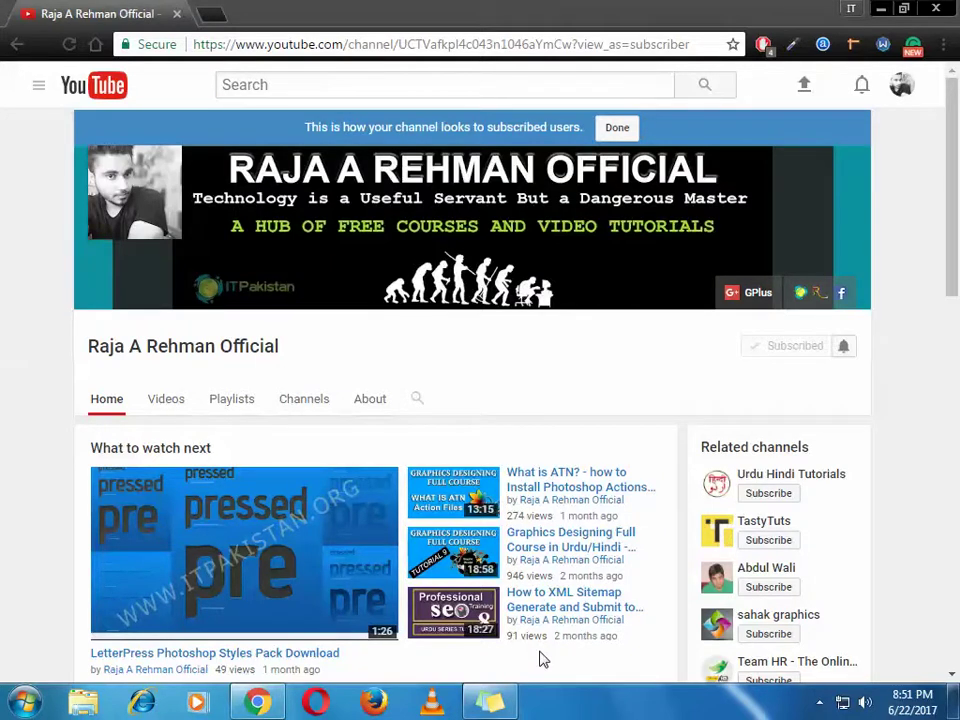
- Minimize the Chrome window with the YouTube channel to reveal the Windows desktop
left_click(880, 8)
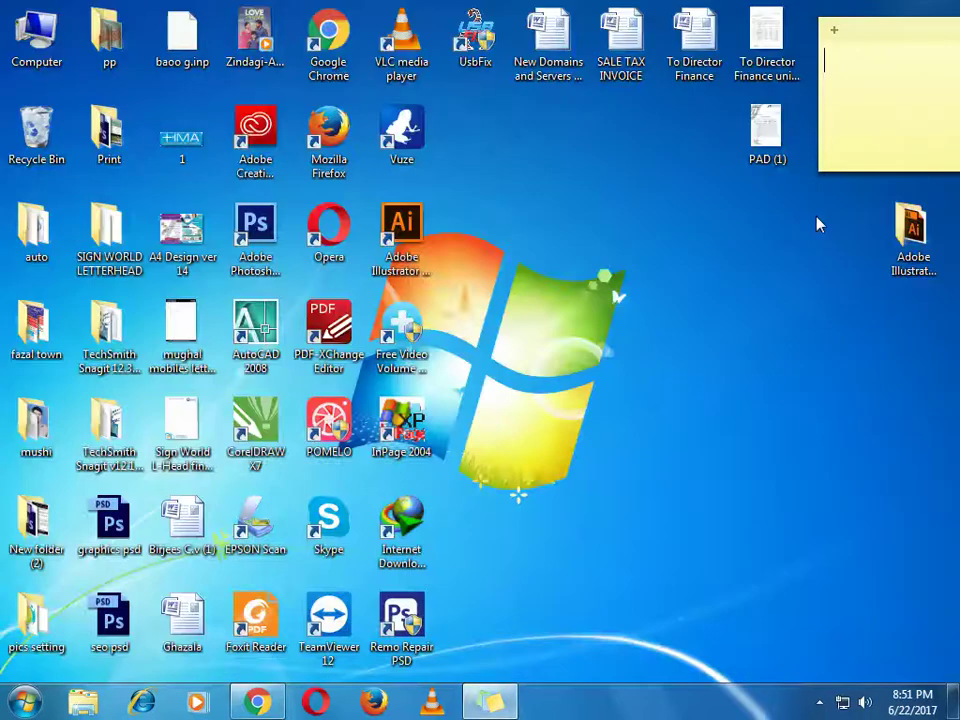
- Launch Adobe Illustrator CC 2017 from its desktop shortcut, using the shortcut's Open option
left_click(418, 255)
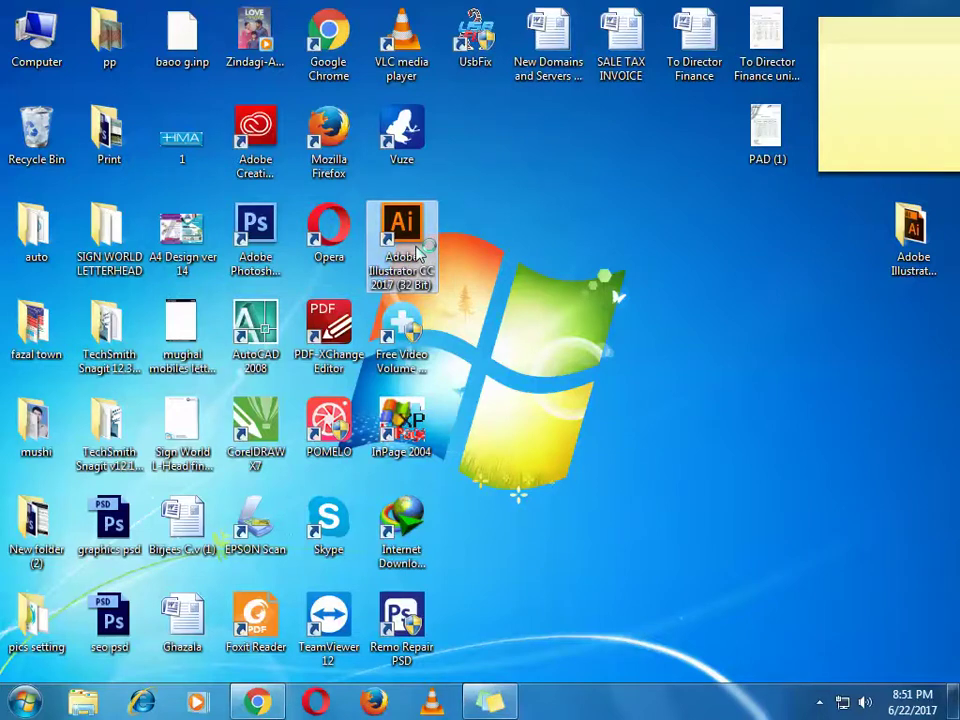
double_click(418, 255)
key("shift+F10")
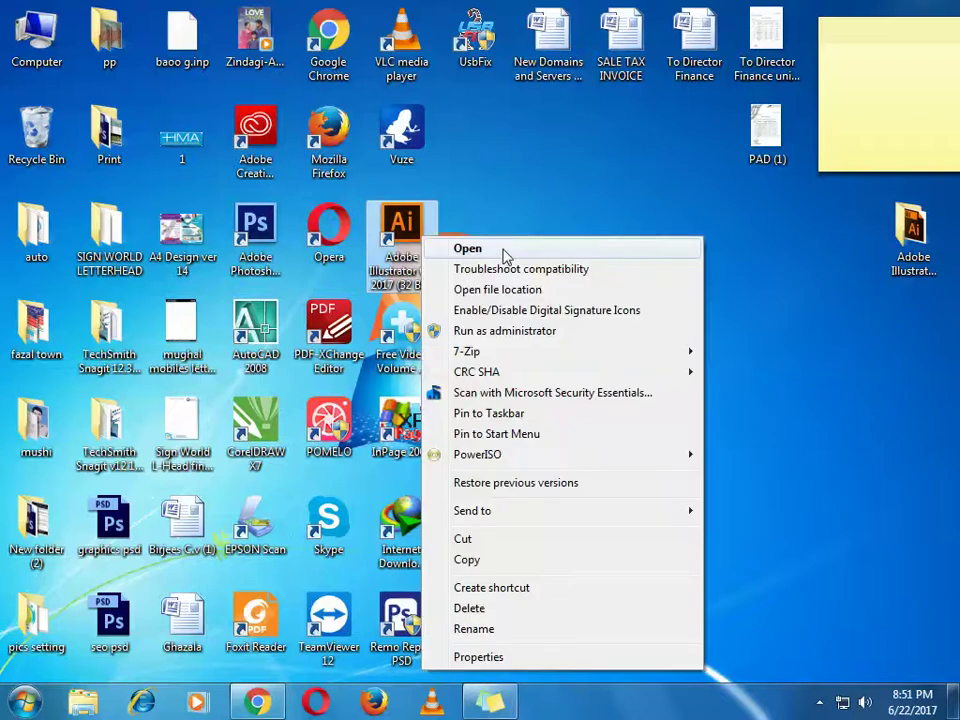
left_click(505, 250)
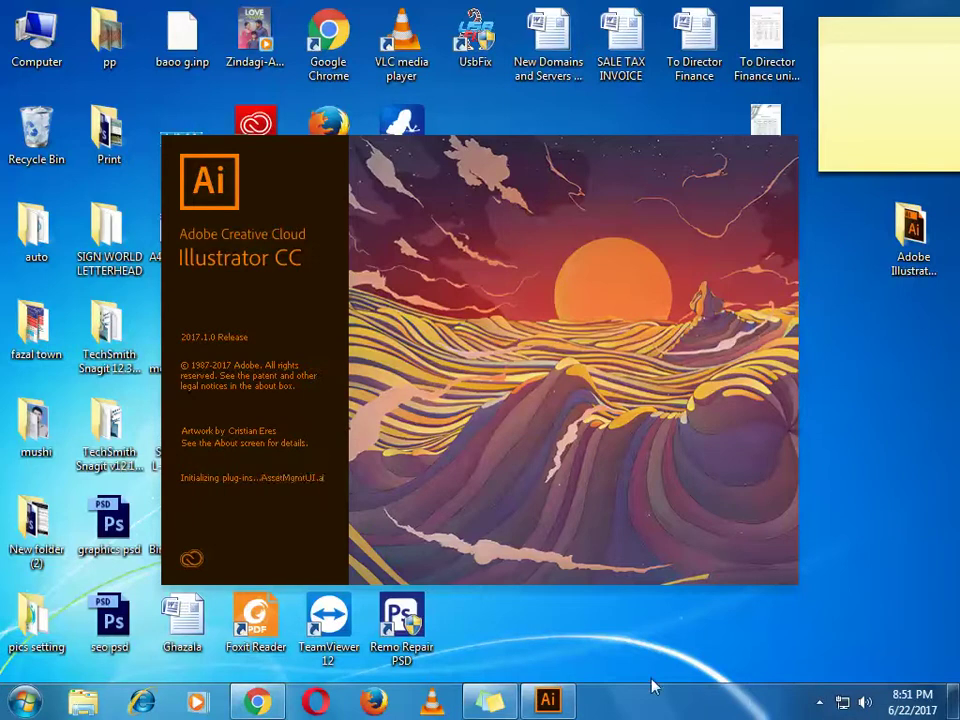
- Bring the Illustrator window back, then start and cancel a new document
left_click(819, 705)
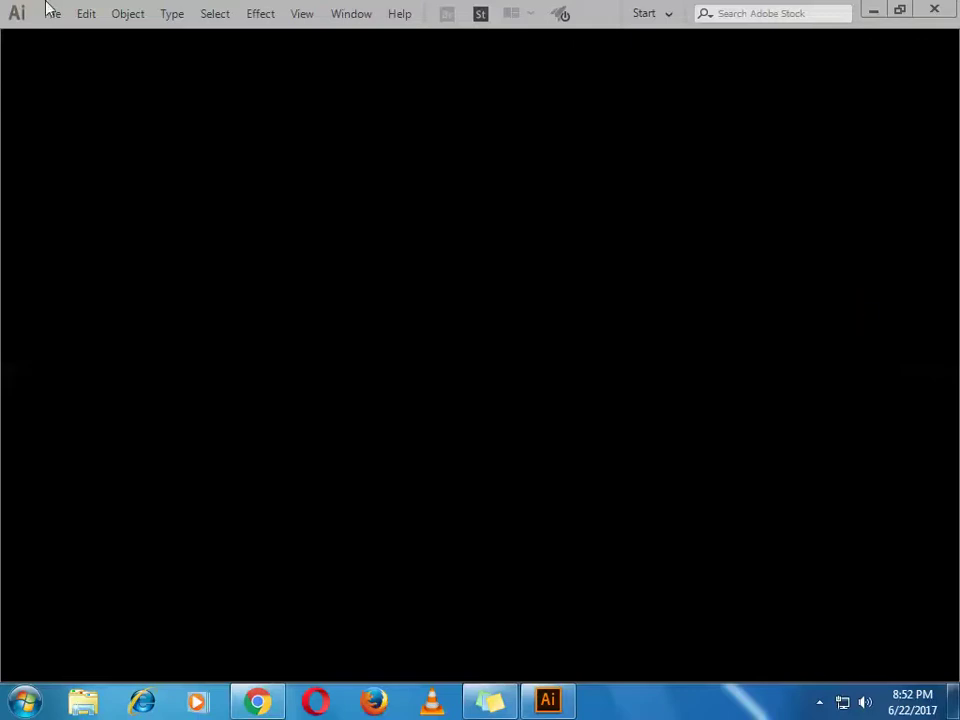
left_click(872, 20)
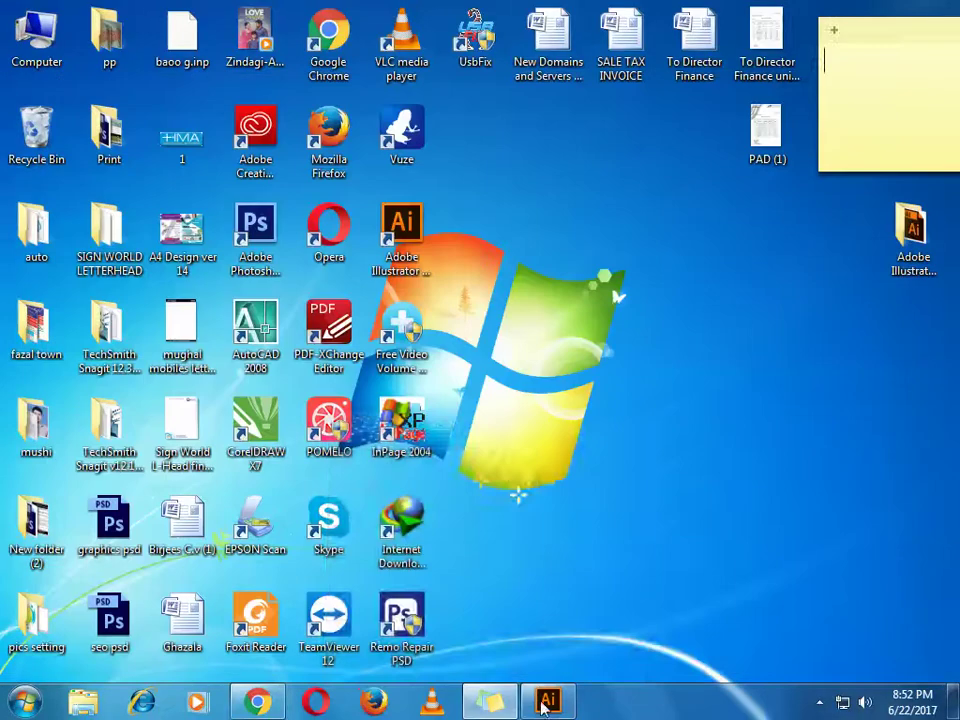
left_click(547, 700)
left_click(55, 14)
left_click(78, 35)
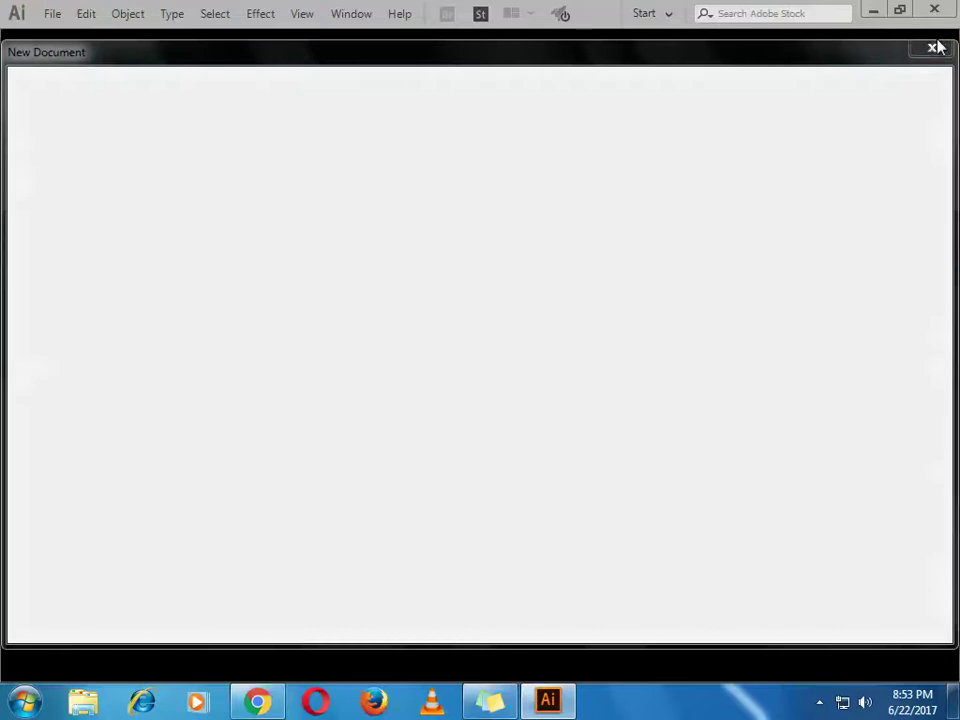
left_click(926, 44)
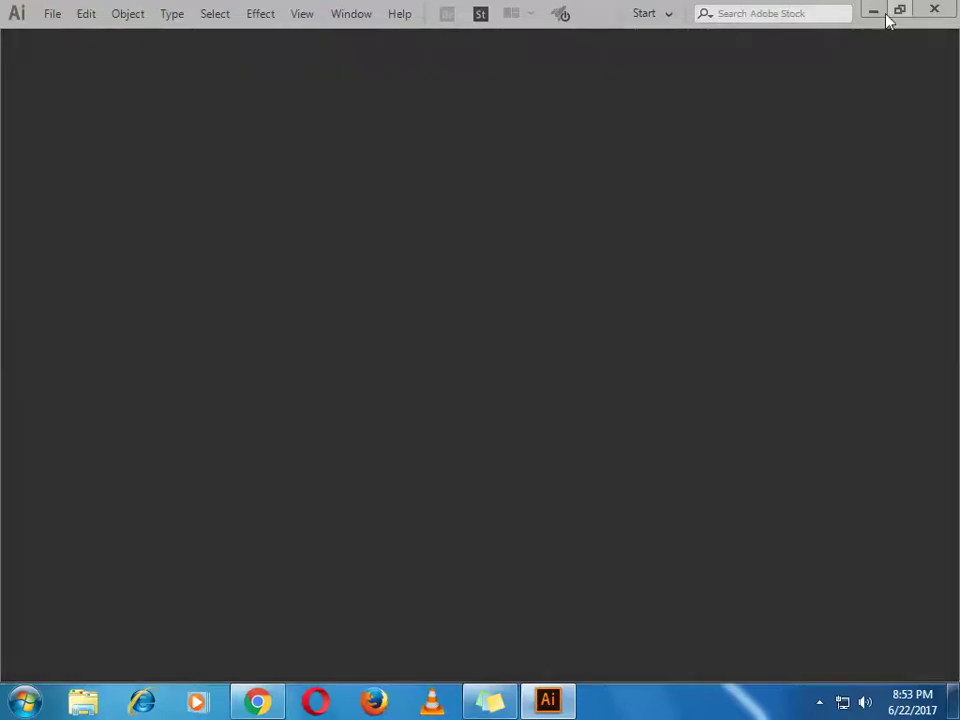
- Open the Adobe Illustrator Course Excercises folder, maximize Illustrator, and open 01- Interface Introduction.ai
left_click(873, 10)
double_click(925, 232)
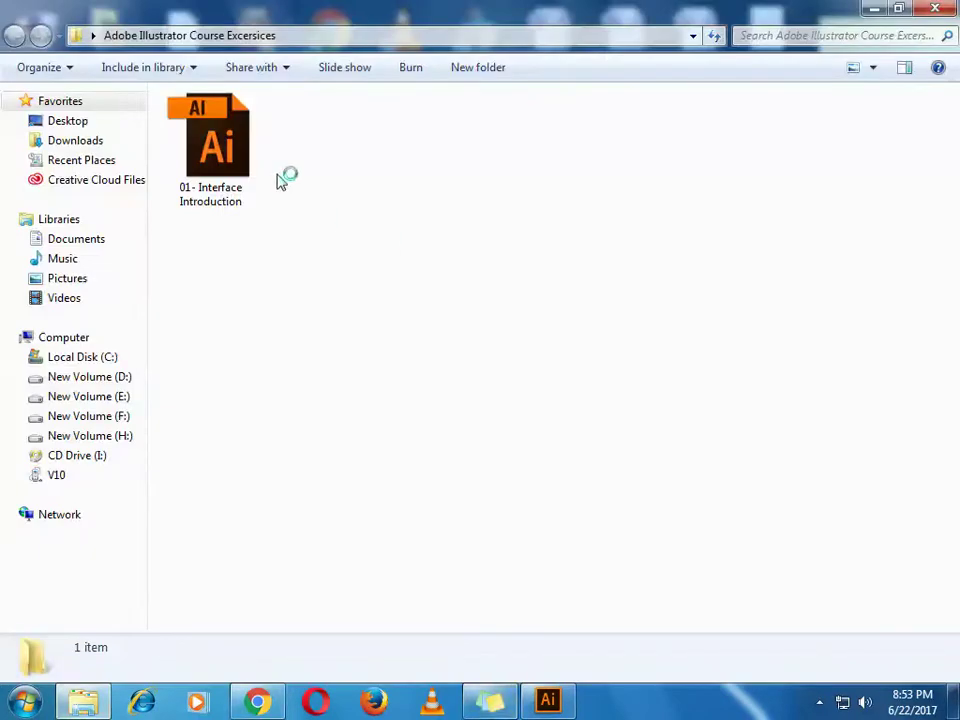
left_click(548, 703)
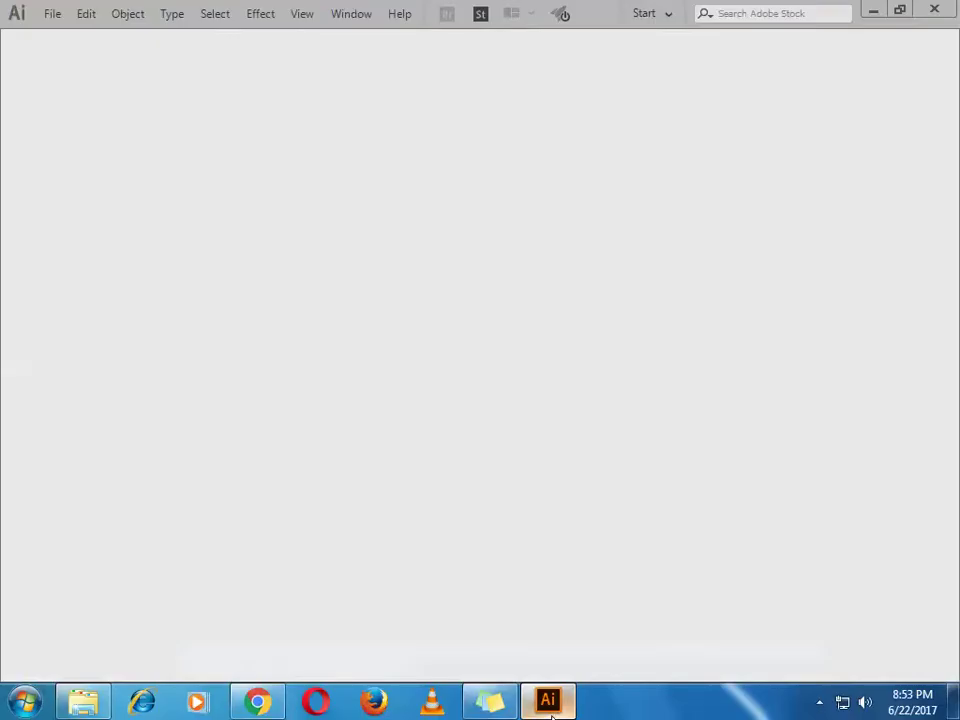
left_click(903, 12)
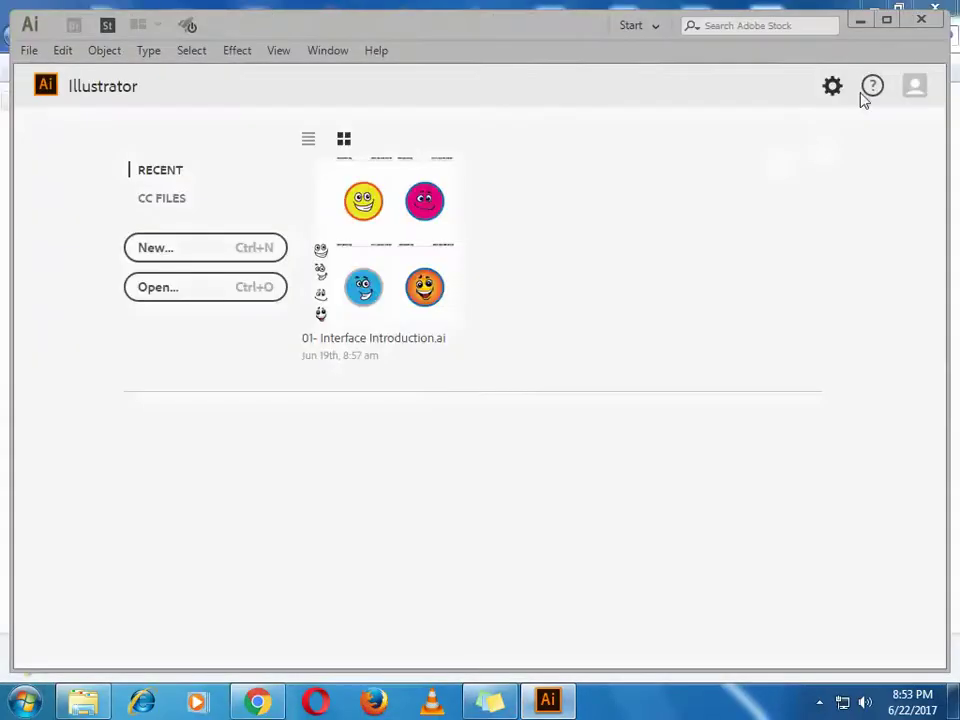
left_click(888, 22)
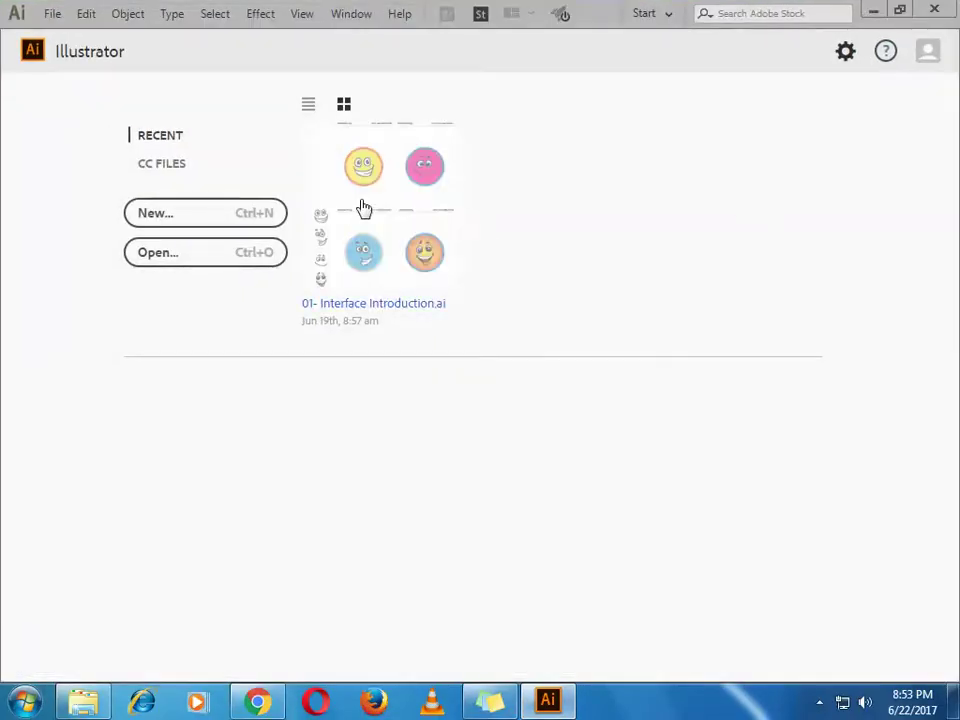
left_click(409, 301)
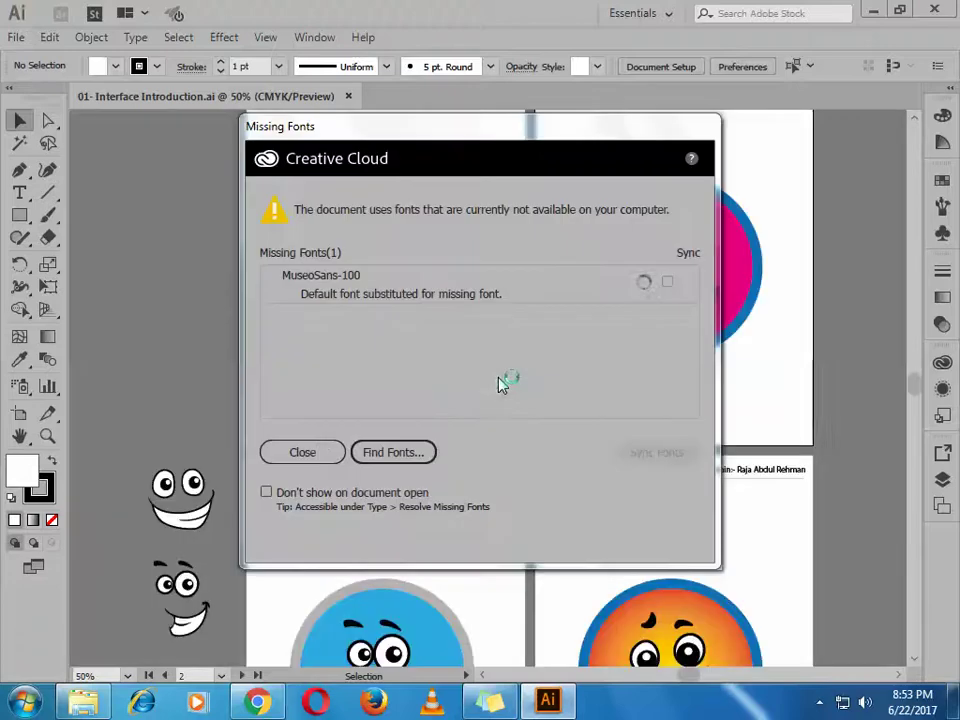
- Dismiss the MuseoSans-100 missing-fonts warning, view the smiley-face artboards, and show the workspace list
left_click(303, 456)
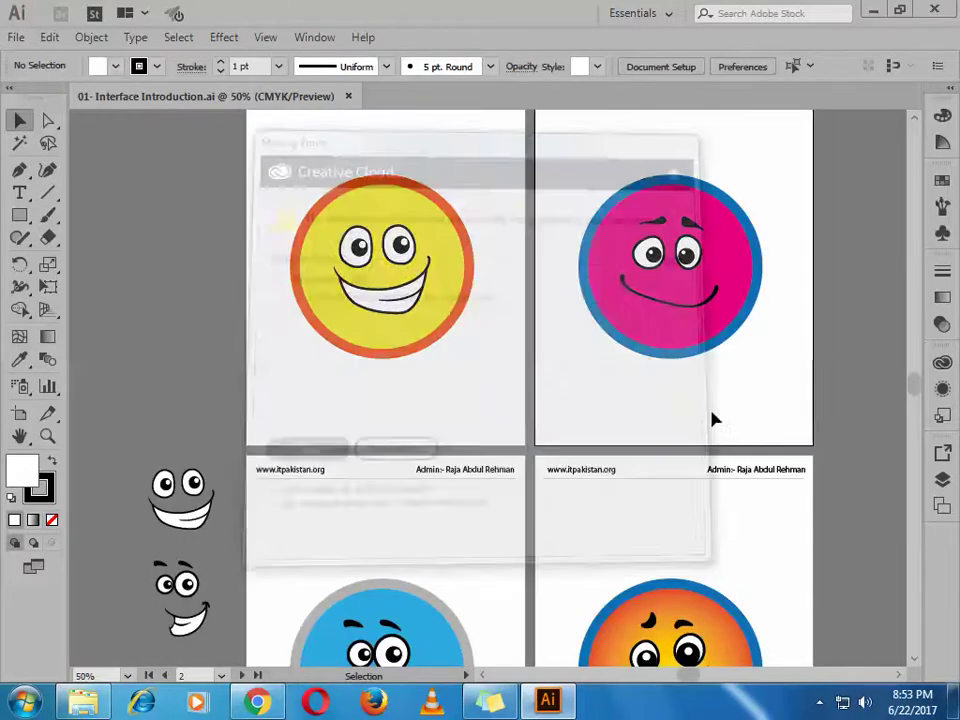
scroll(671, 471, "down", 2)
scroll(671, 471, "up", 4)
scroll(671, 471, "up", 2)
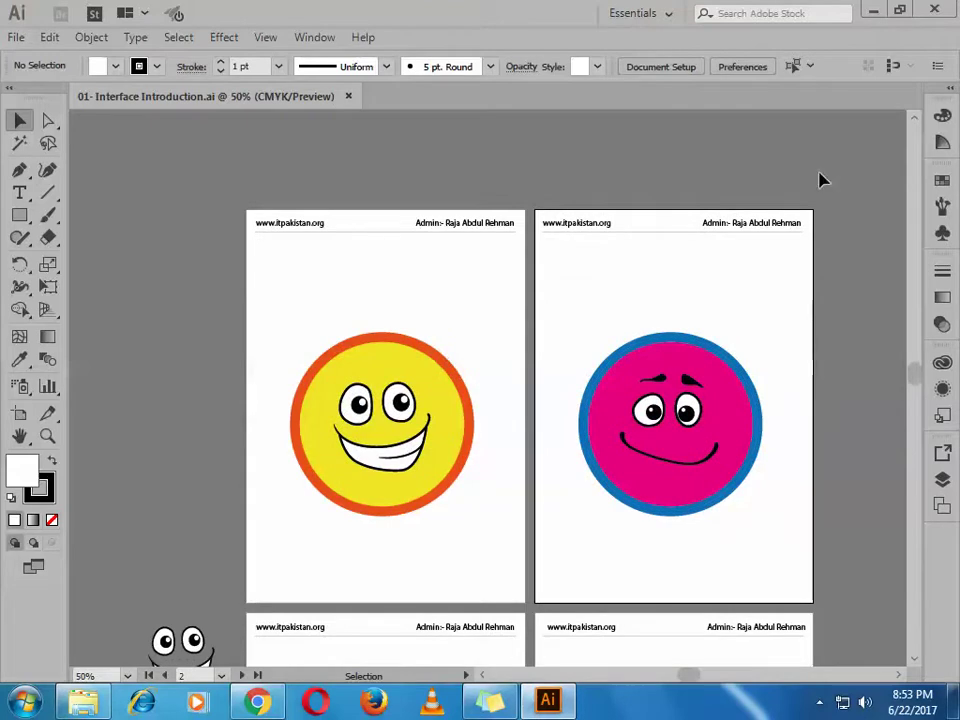
left_click(665, 17)
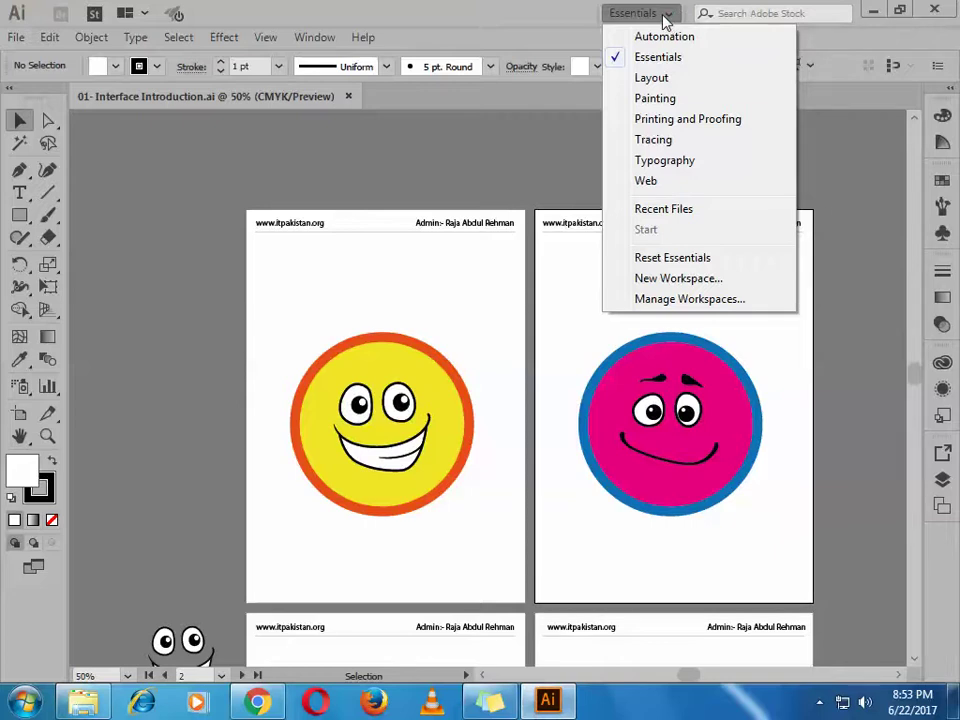
- Switch the interface from Essentials to the Layout workspace
left_click(660, 78)
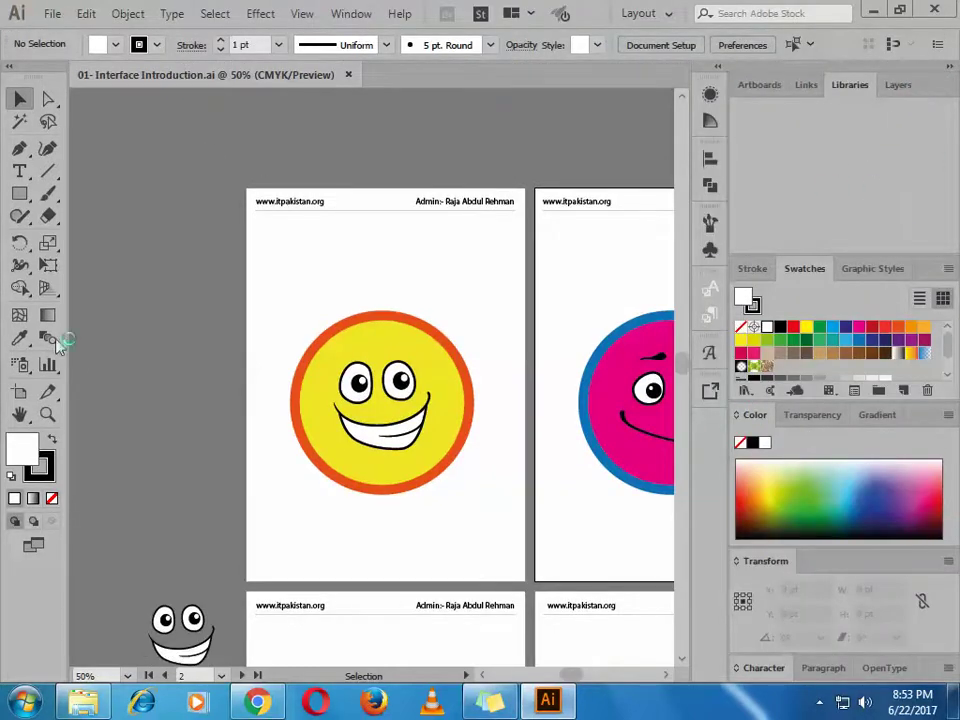
left_click(668, 14)
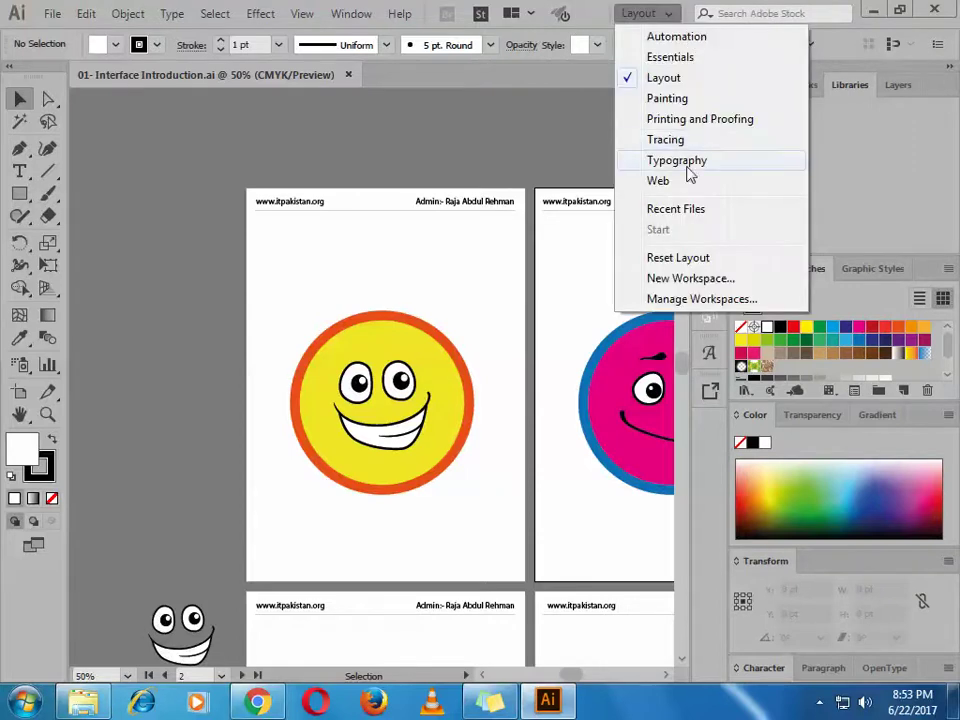
key("Escape")
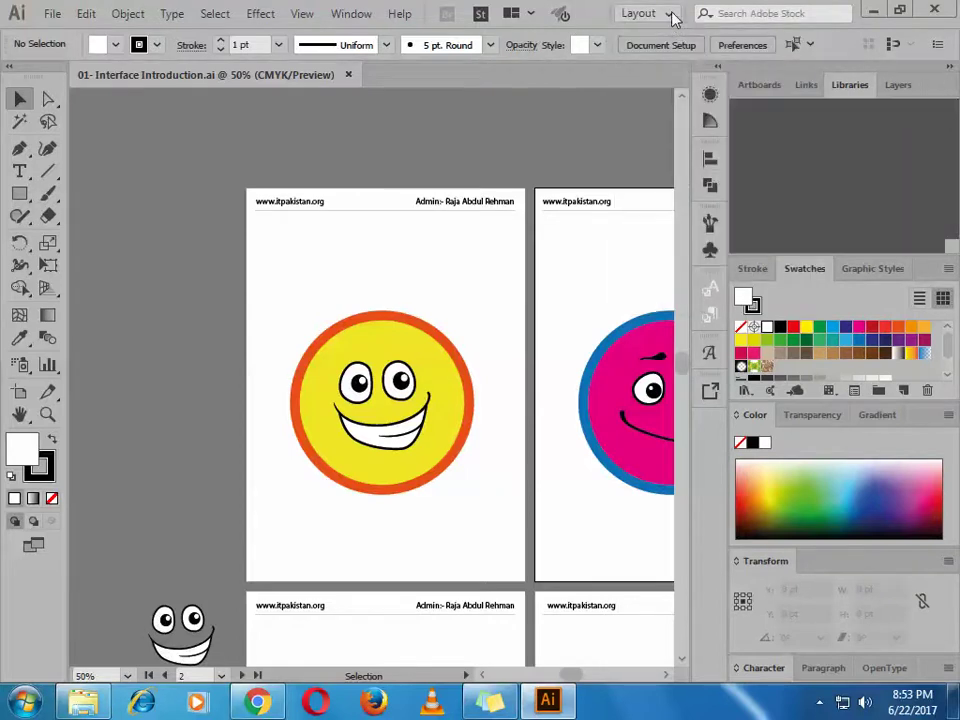
- Switch to the Painting workspace with its Color Guide and Brushes panels
left_click(672, 12)
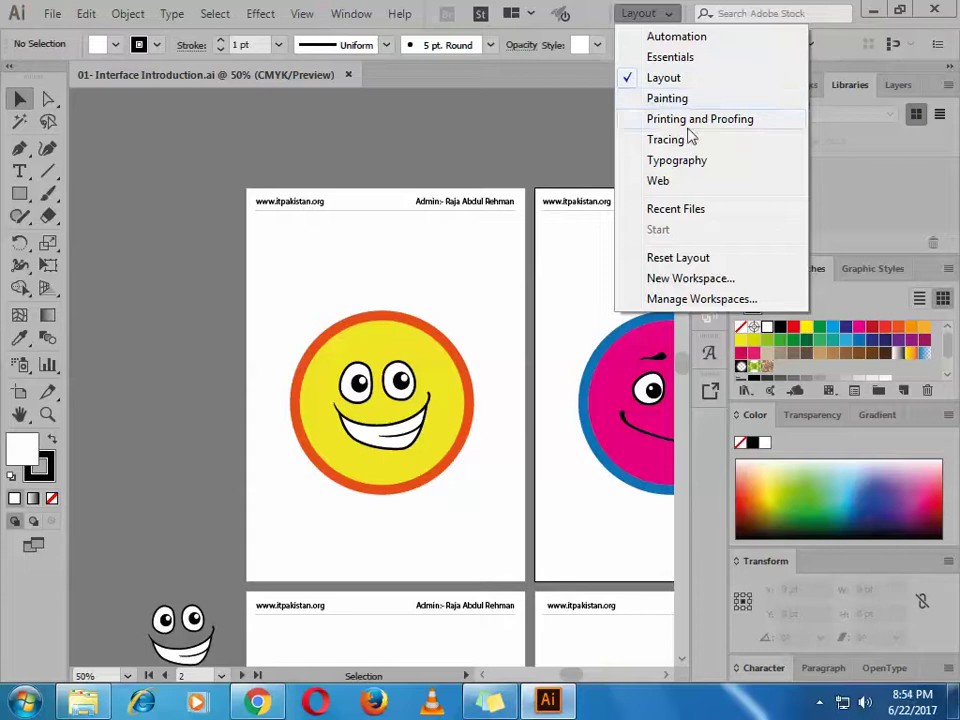
left_click(667, 98)
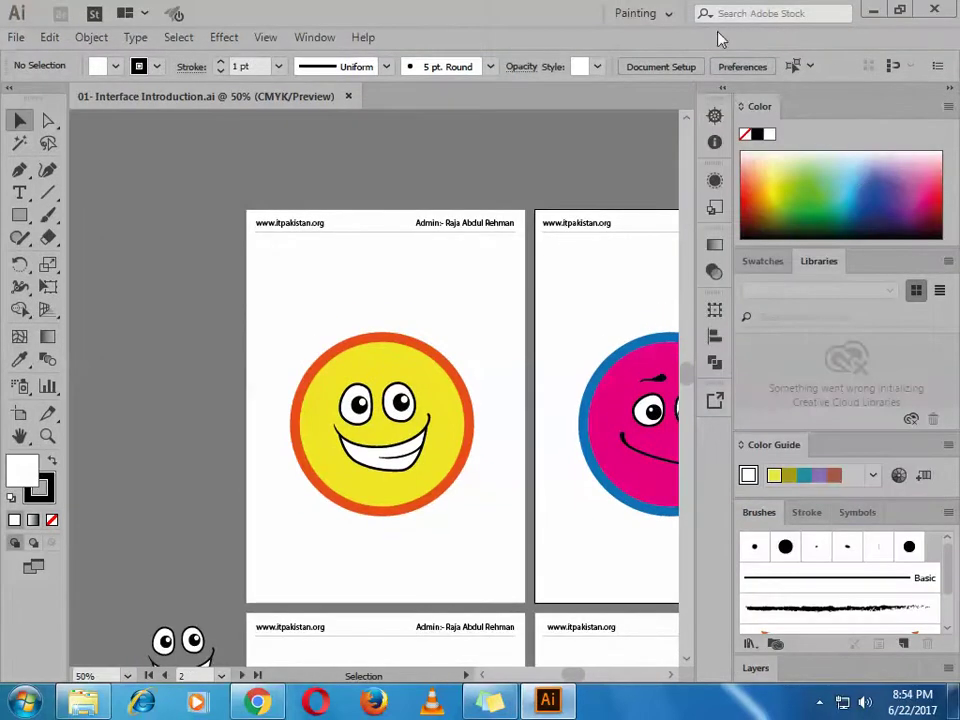
left_click(642, 13)
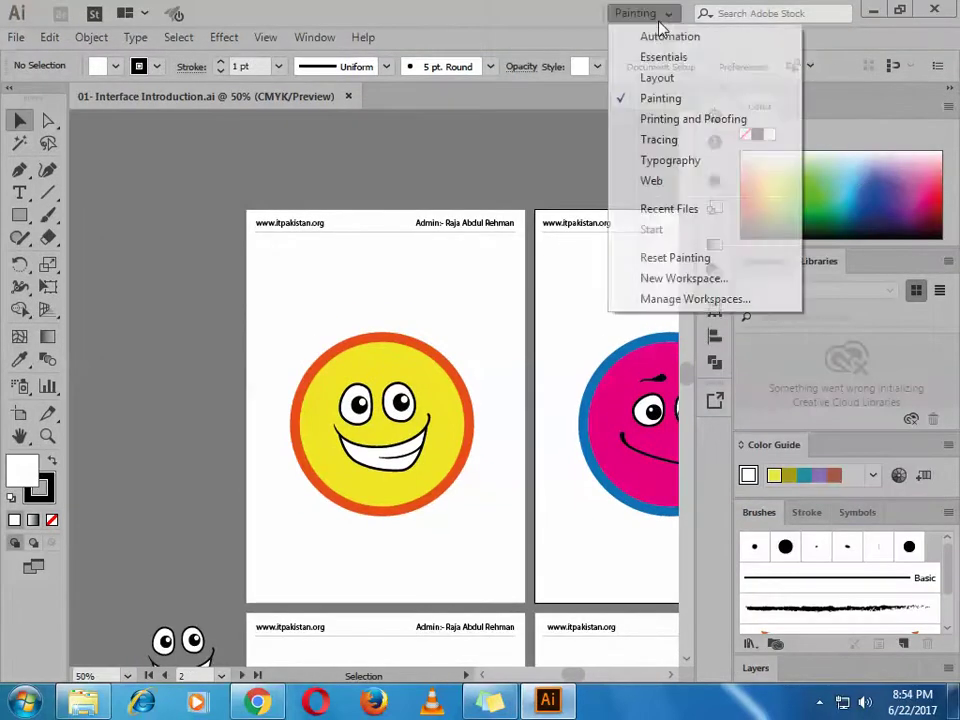
- Switch the interface to the Web workspace
left_click(665, 182)
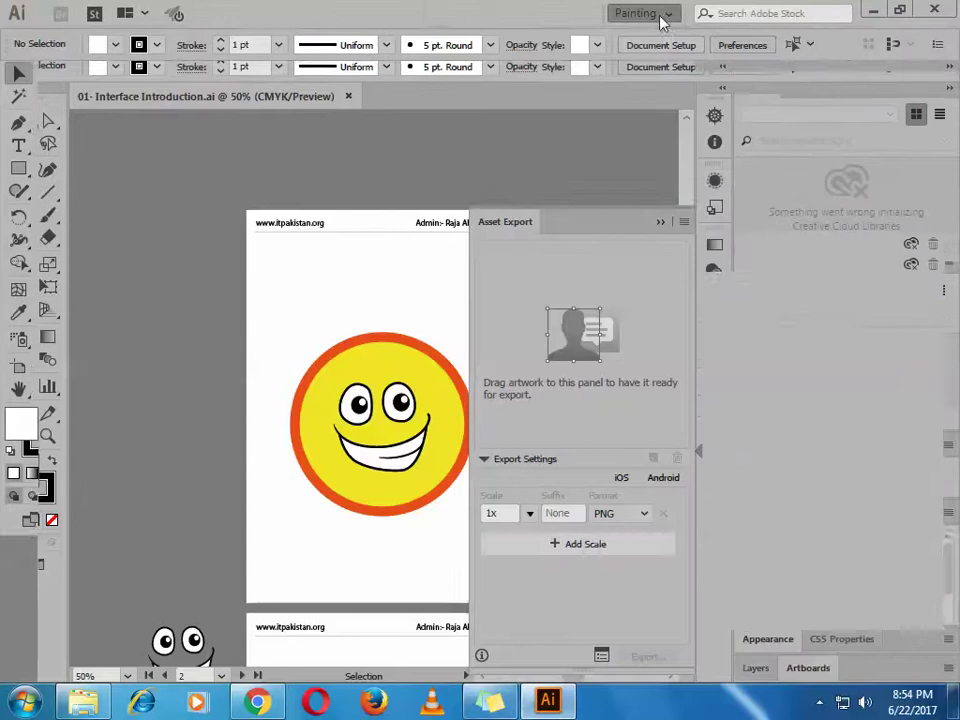
left_click(667, 14)
left_click(667, 14)
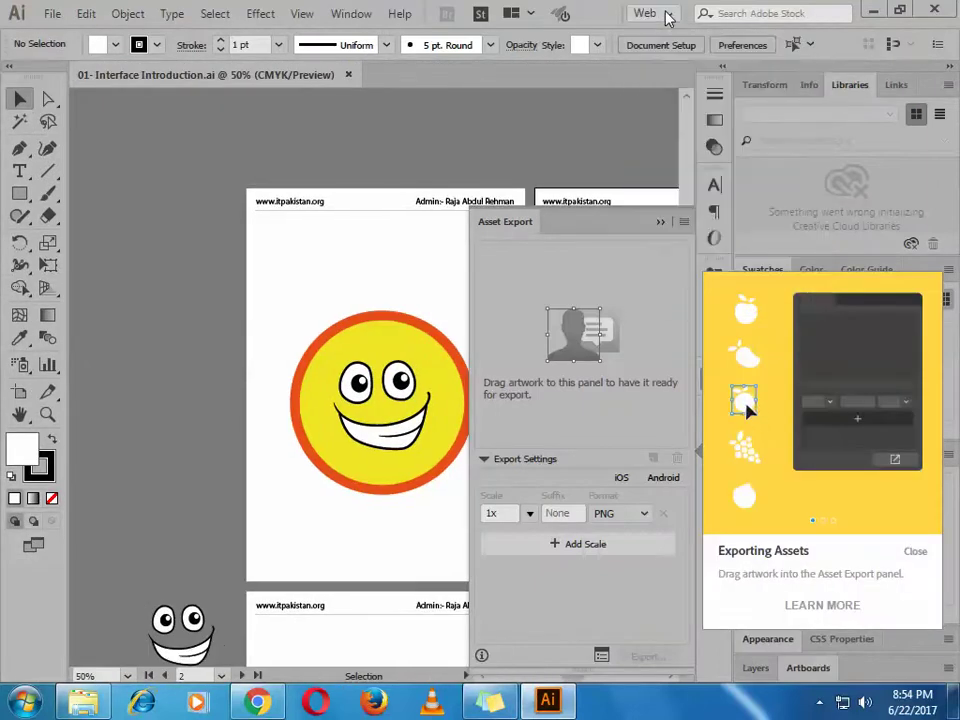
left_click(667, 14)
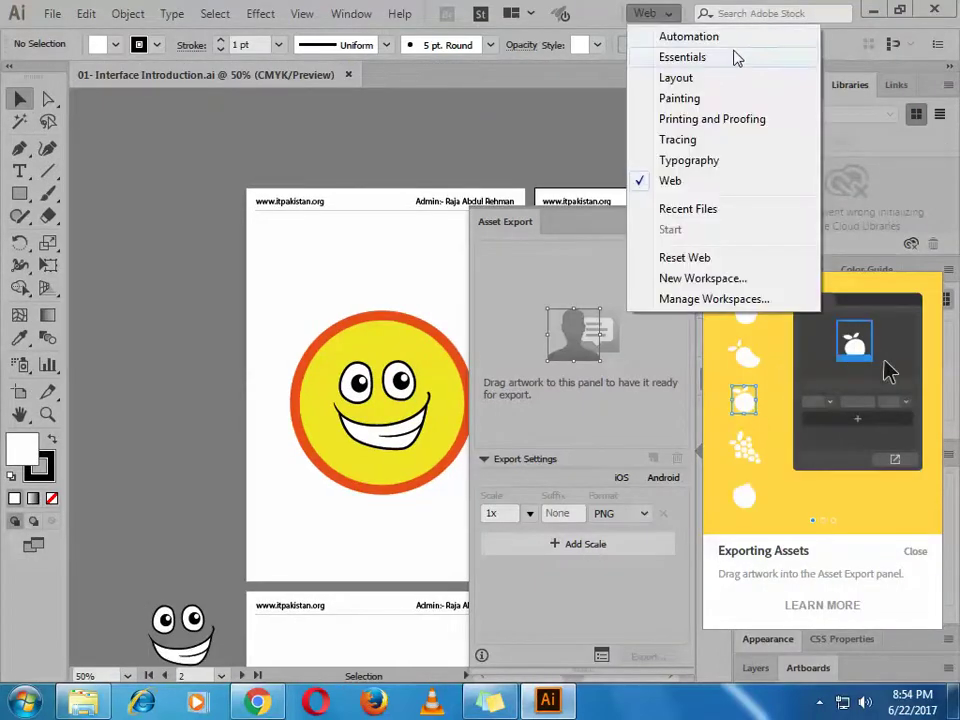
left_click(819, 702)
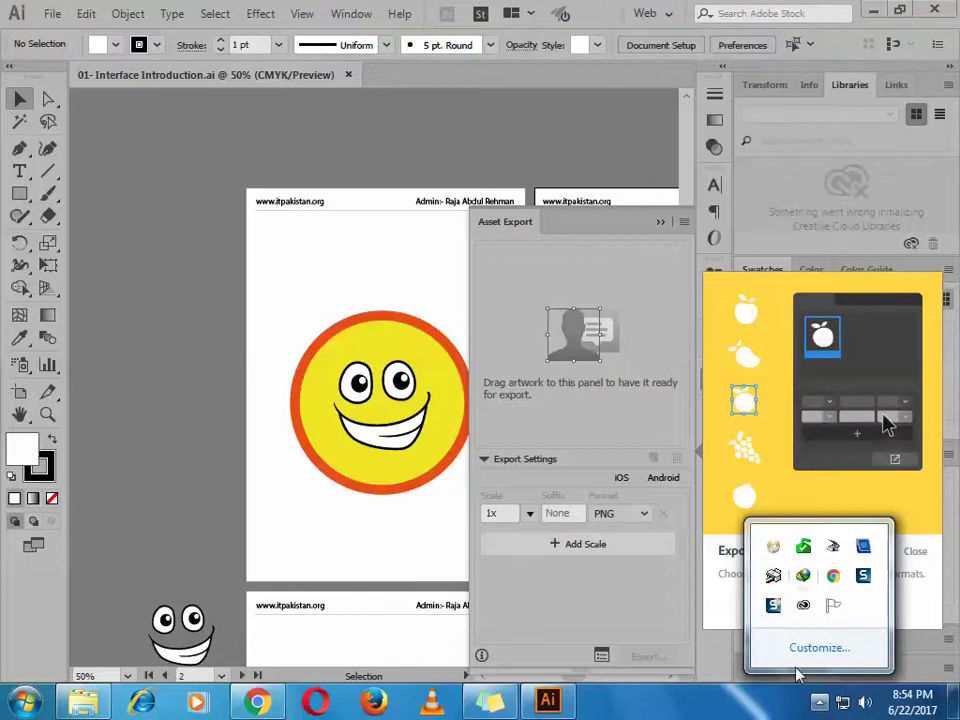
left_click(819, 702)
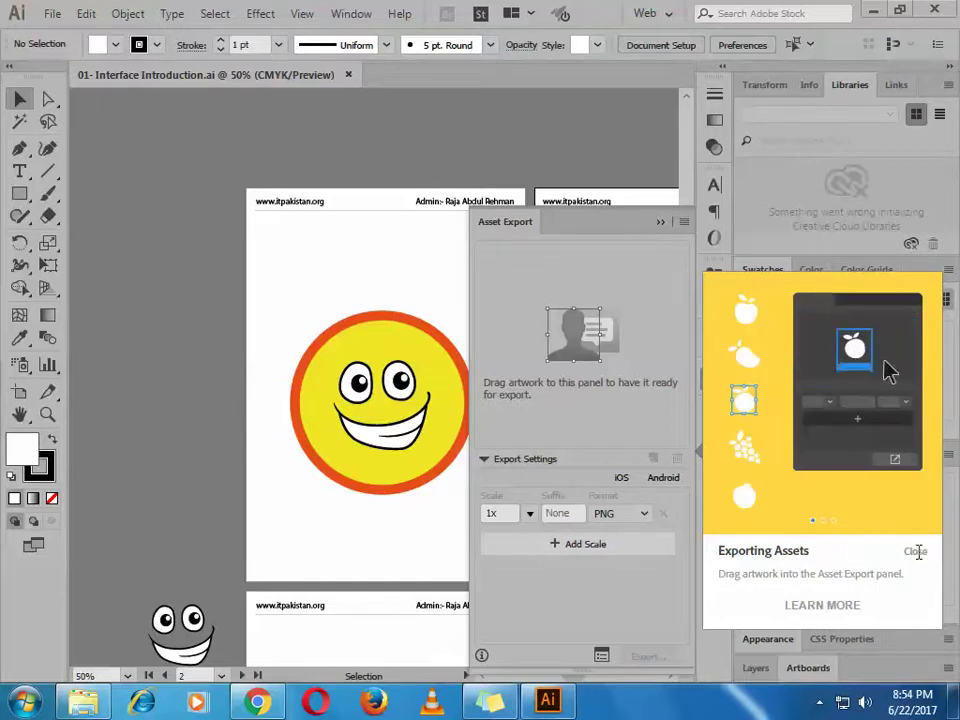
- Dismiss the Exporting Assets tip, close Asset Export, and return to the Essentials workspace
left_click(915, 561)
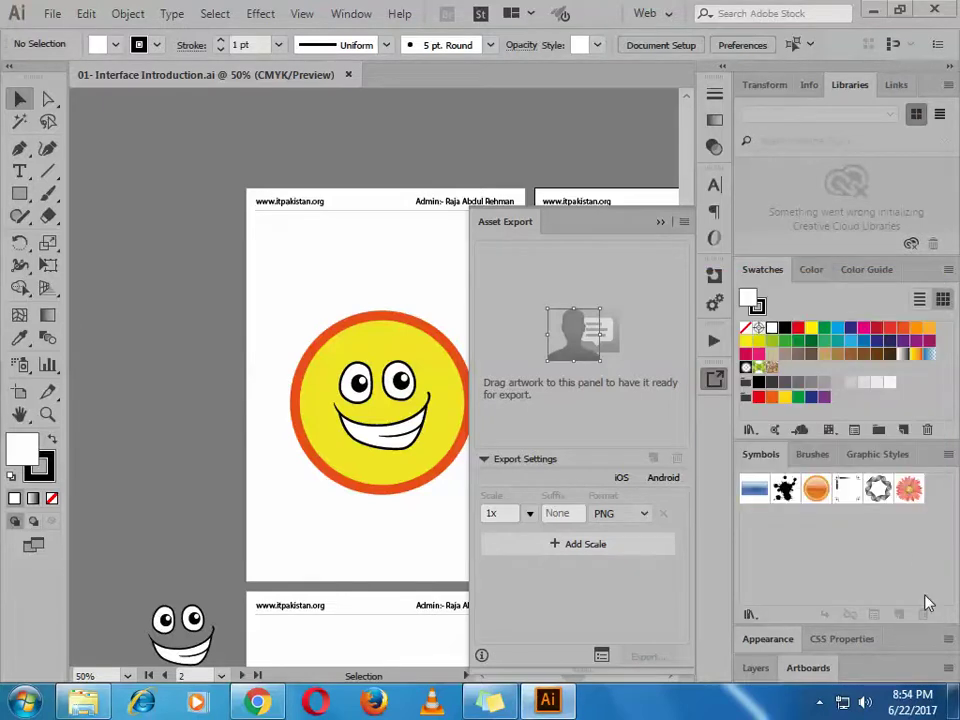
left_click(955, 700)
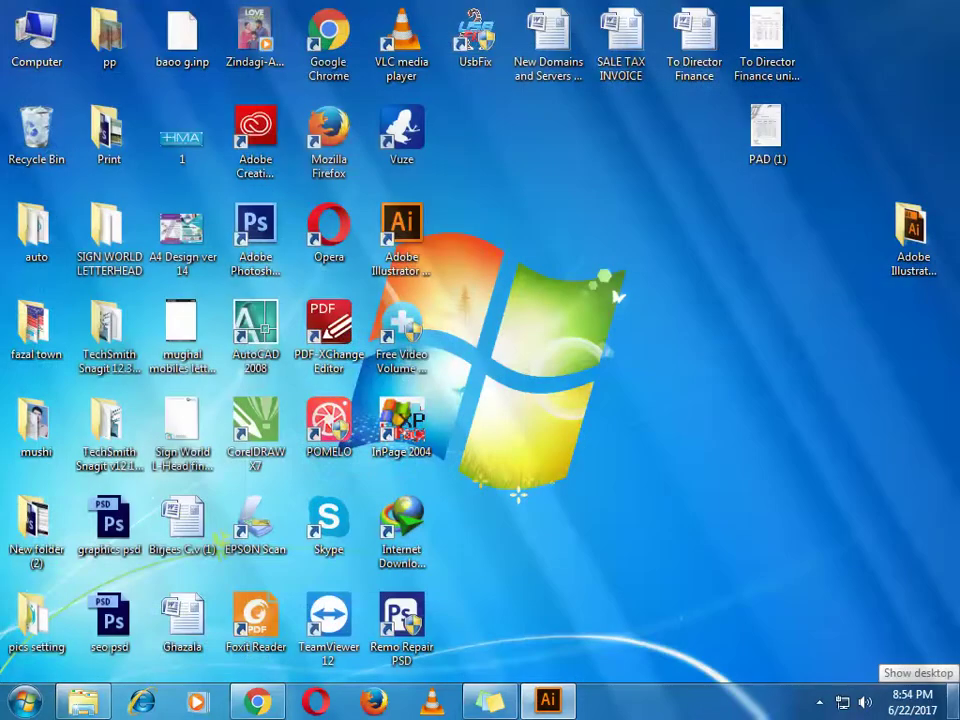
left_click(955, 700)
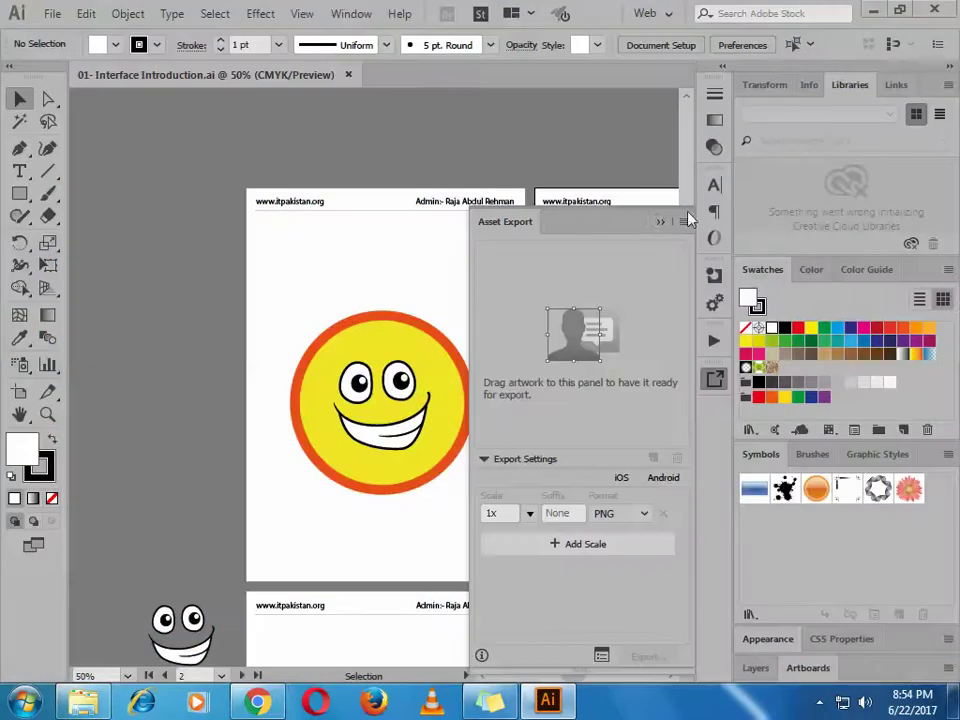
left_click(681, 221)
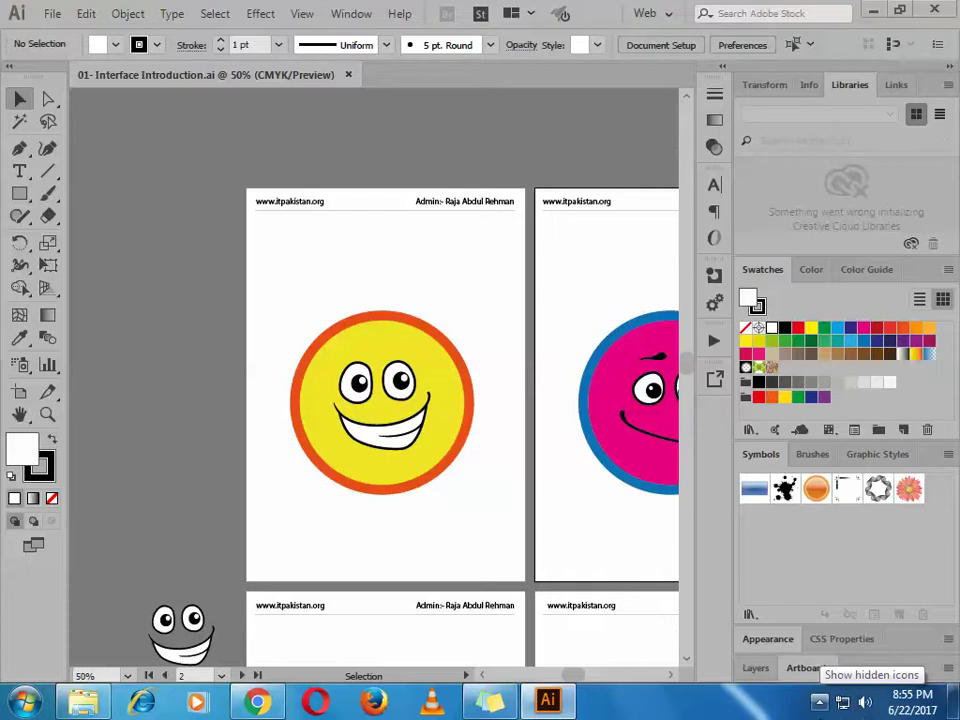
left_click(665, 14)
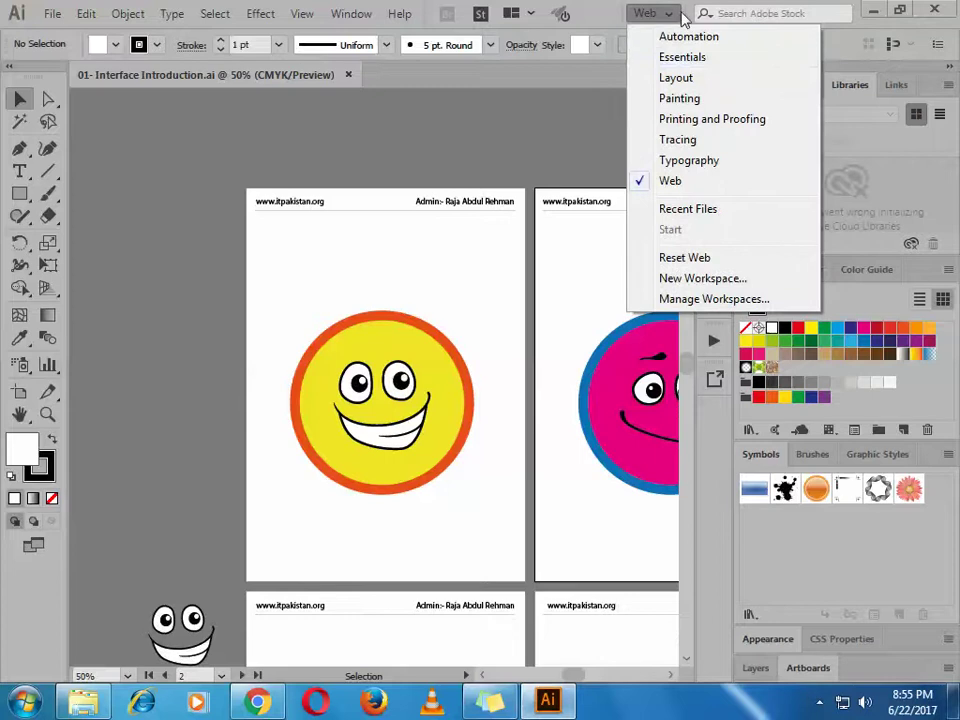
left_click(710, 57)
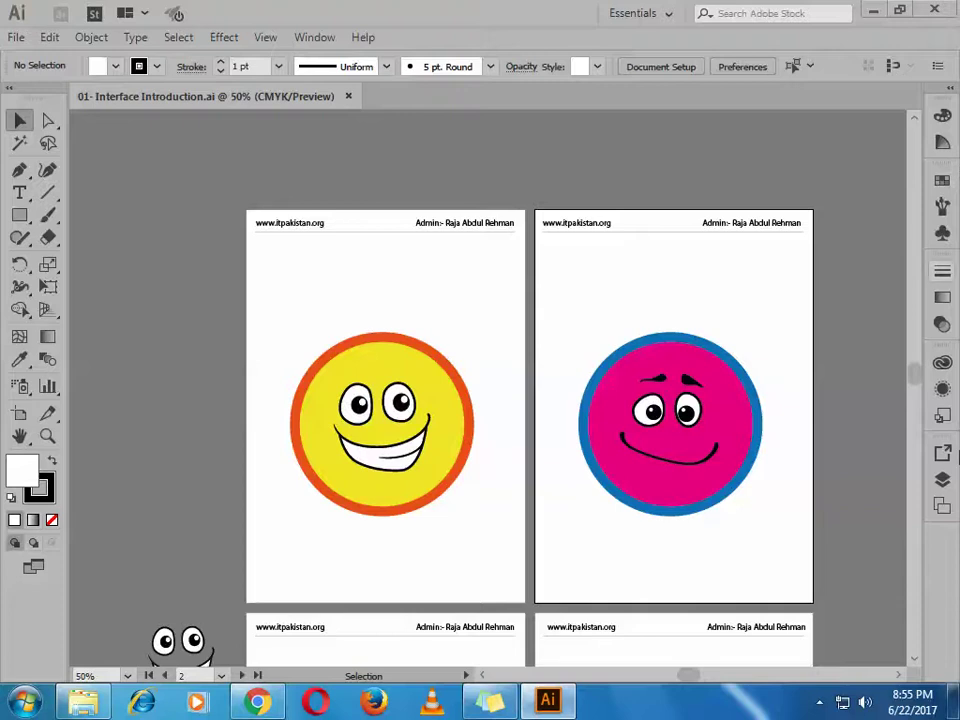
- Close 01- Interface Introduction.ai and dismiss the New Document dialog on the Start screen
left_click(349, 97)
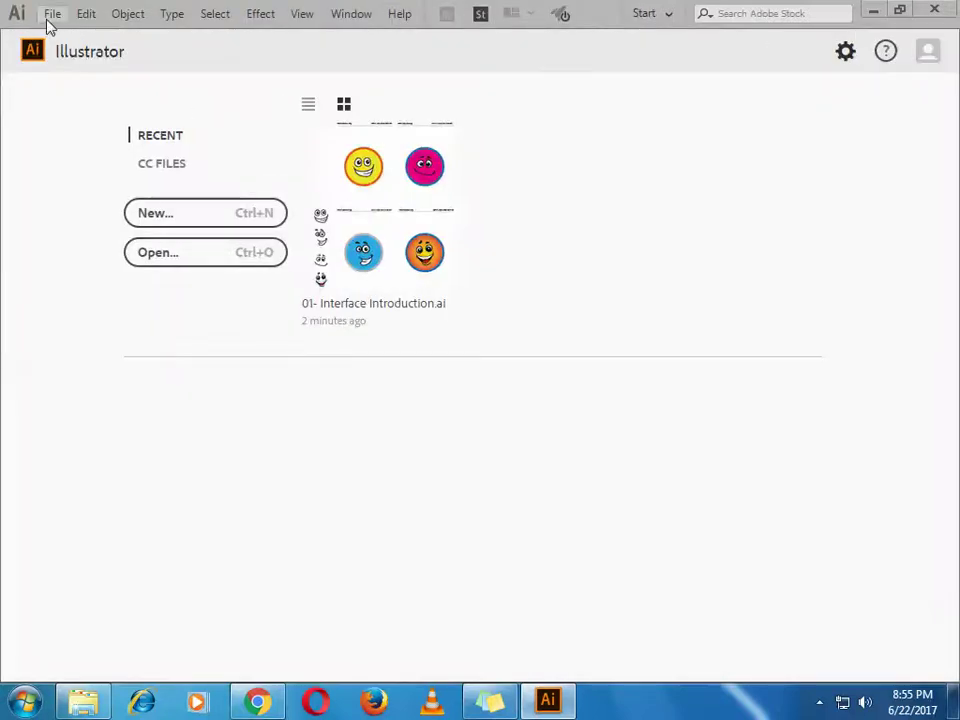
left_click(48, 16)
left_click(375, 139)
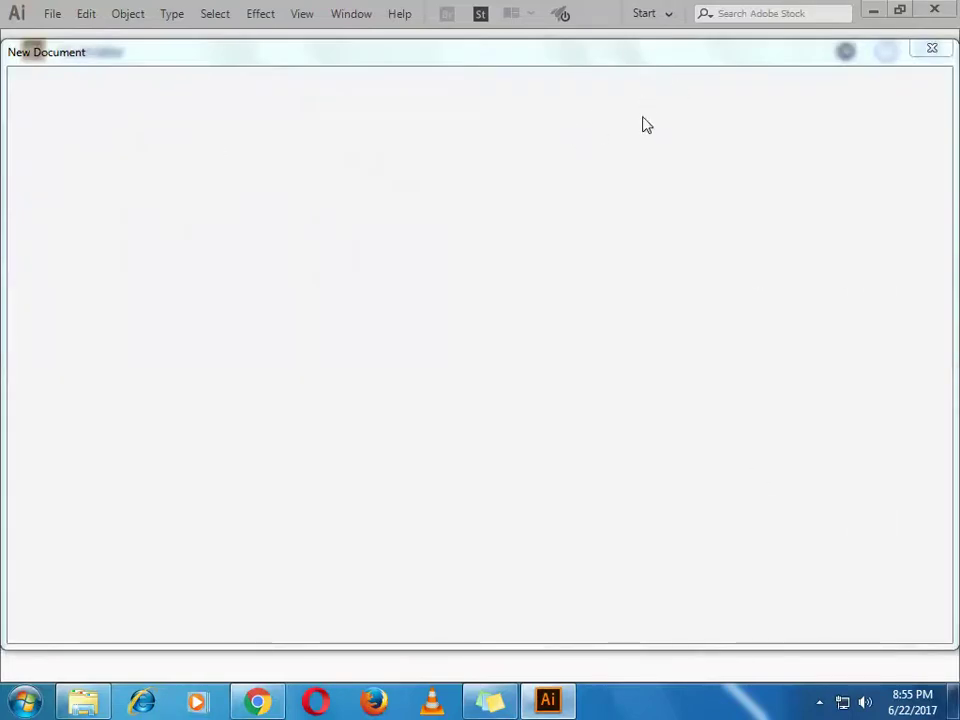
left_click(934, 49)
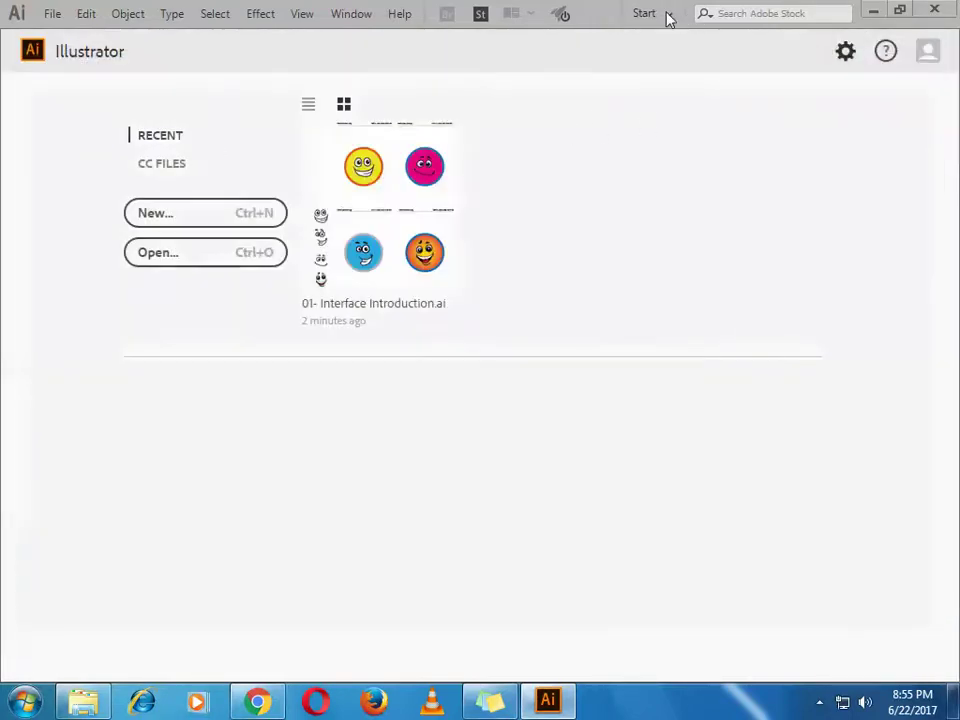
- Choose Essentials from the workspace switcher for an empty workspace
left_click(662, 16)
left_click(446, 49)
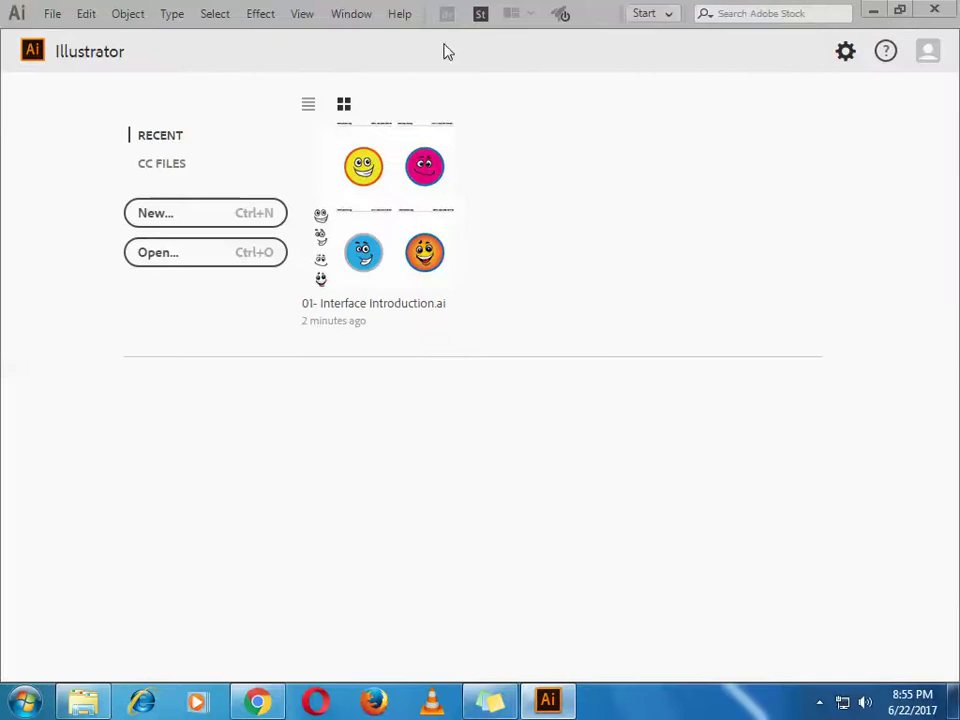
left_click(665, 14)
left_click(676, 62)
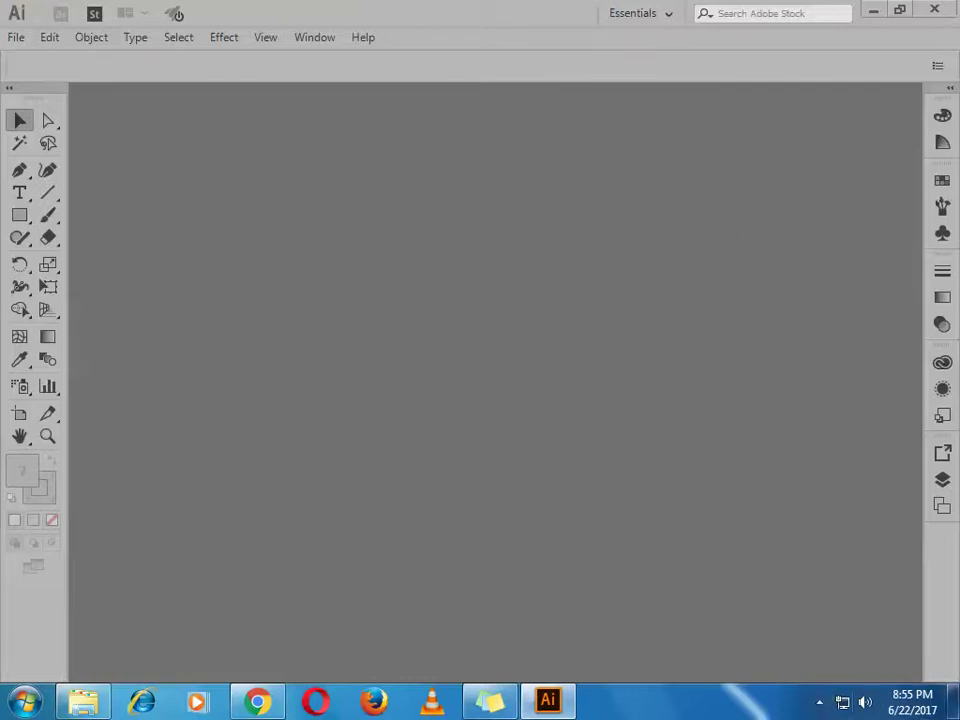
- Float the Color panel and the Swatches group, positioning both near the top
left_click(950, 90)
left_click(949, 89)
left_click(943, 117)
mouse_move(943, 117)
left_mouse_down()
mouse_move(664, 118)
mouse_move(630, 146)
left_mouse_up()
left_click(612, 118)
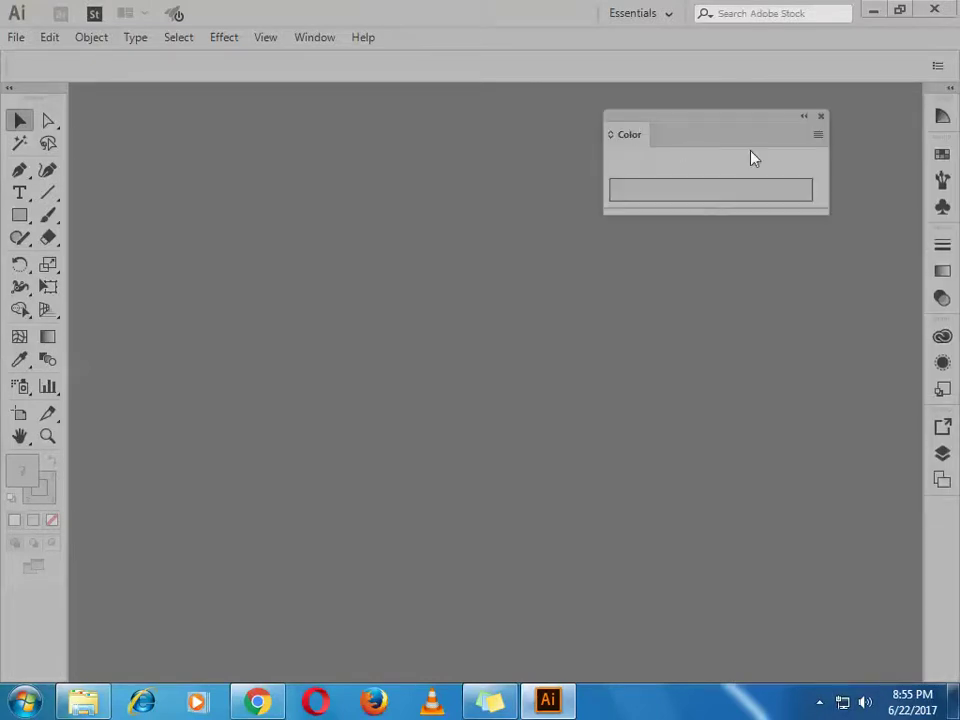
left_click(942, 153)
left_click_drag(866, 146, 484, 211)
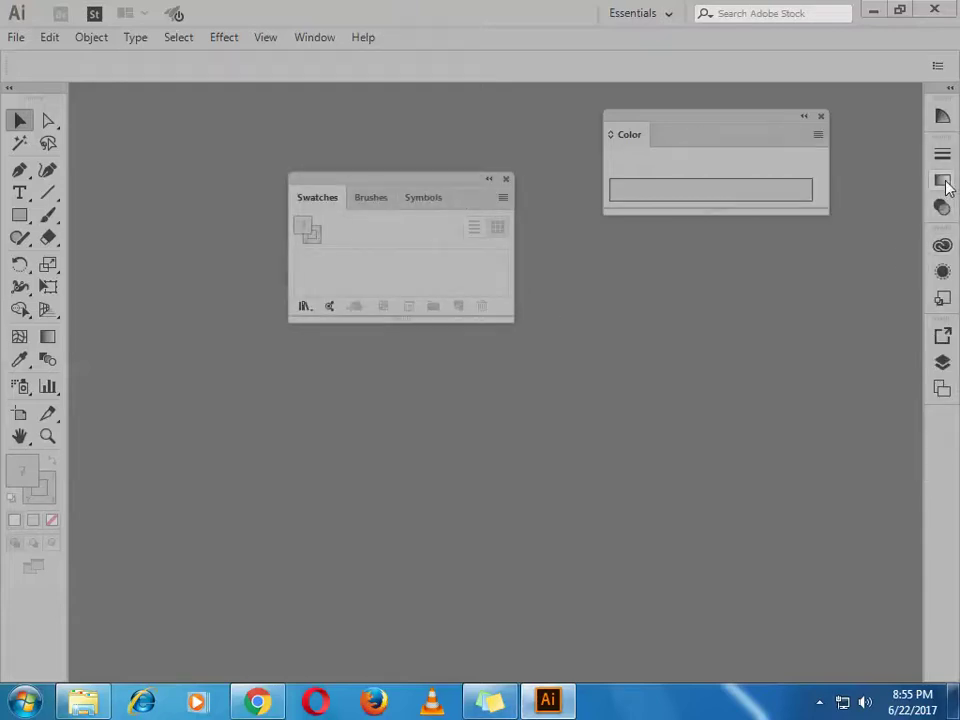
left_click_drag(676, 129, 600, 108)
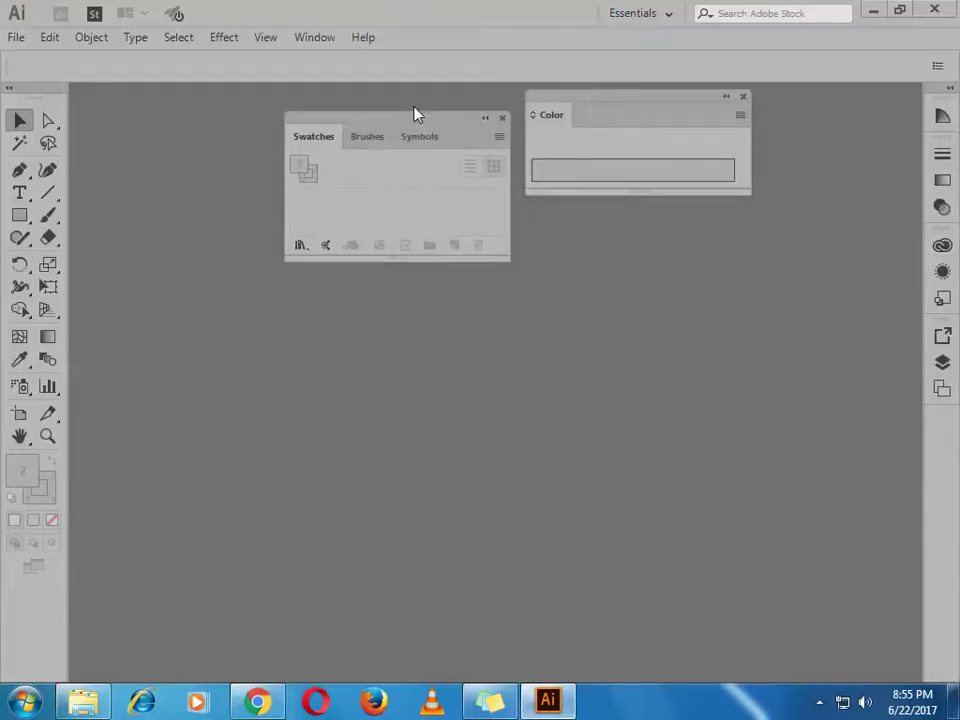
left_click_drag(410, 187, 408, 108)
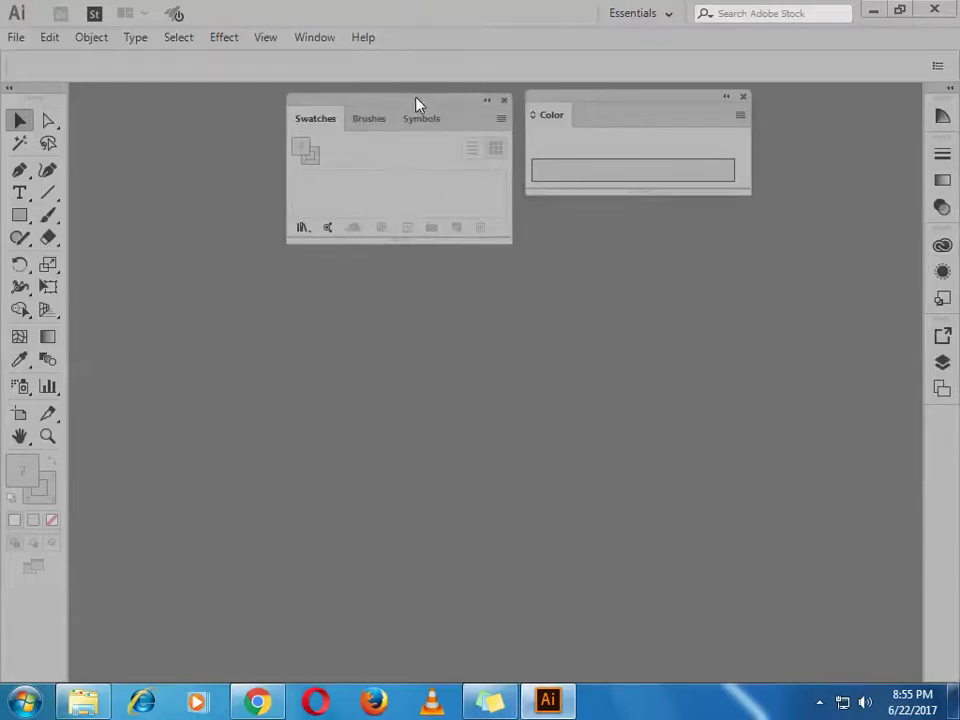
- Float the Color Guide panel at the upper left and make it slightly narrower
left_click(943, 117)
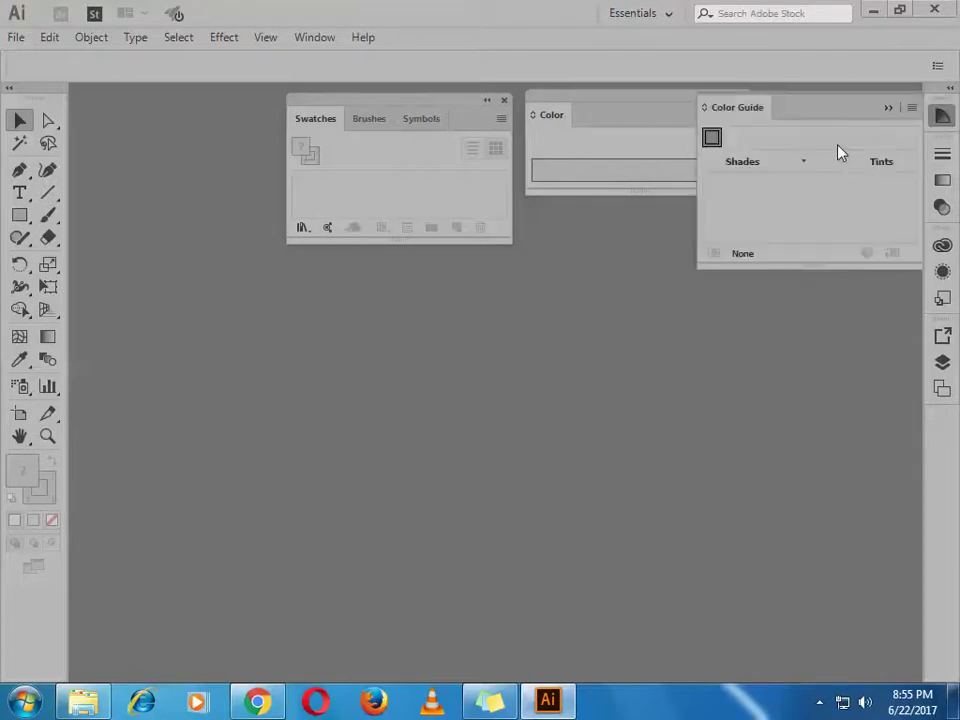
left_click_drag(943, 117, 243, 268)
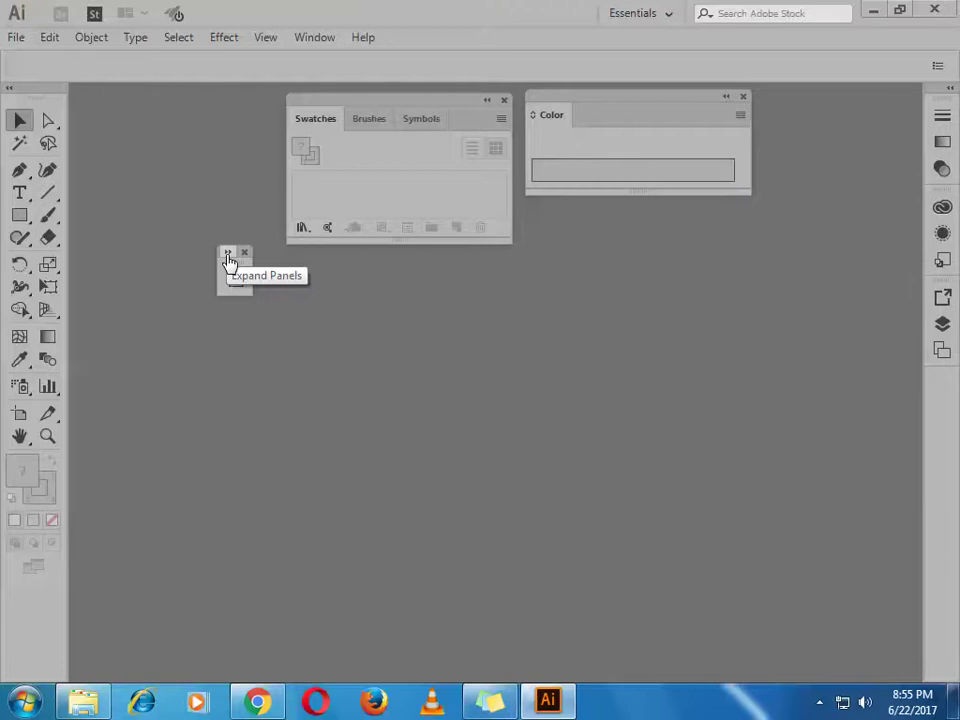
left_click(228, 254)
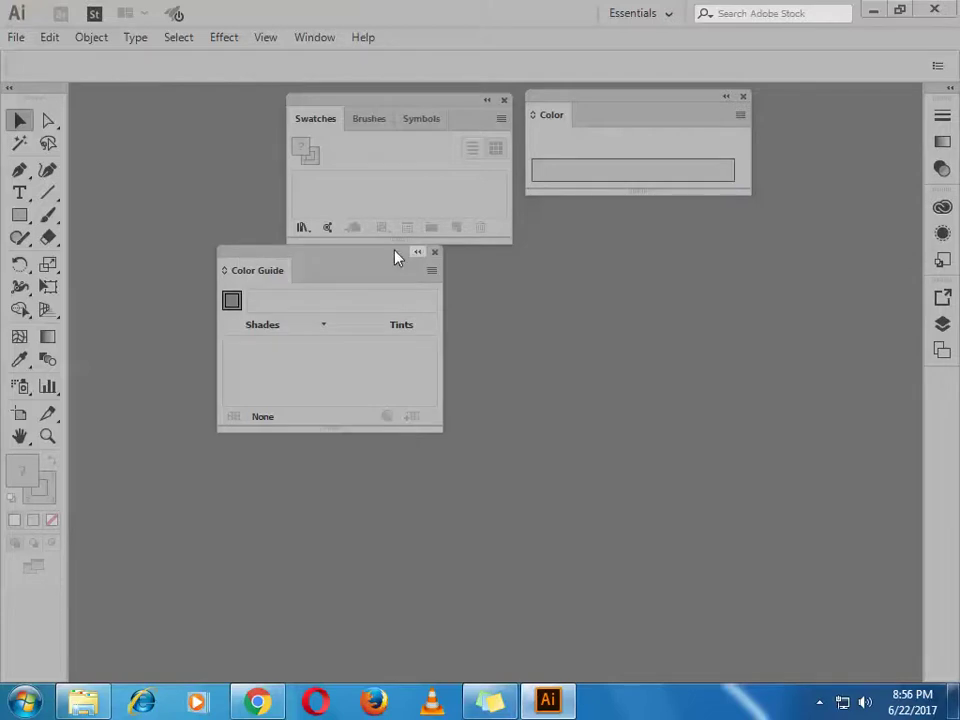
left_click_drag(412, 258, 277, 168)
left_click_drag(305, 340, 297, 340)
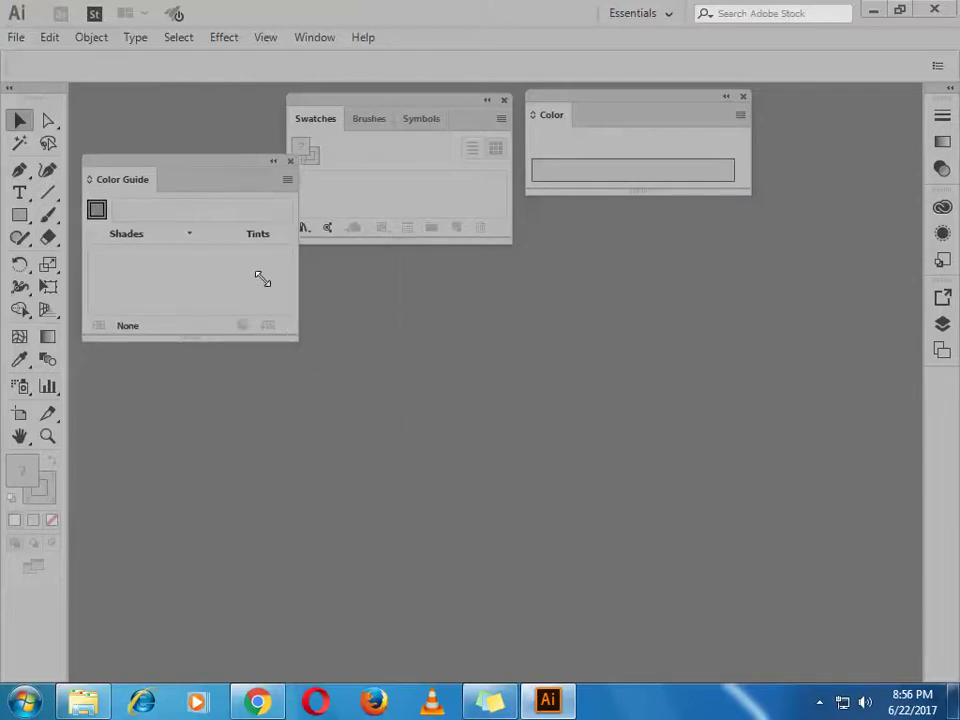
- Float the Stroke panel under Color Guide and detach the Gradient group onto the canvas
left_click(940, 117)
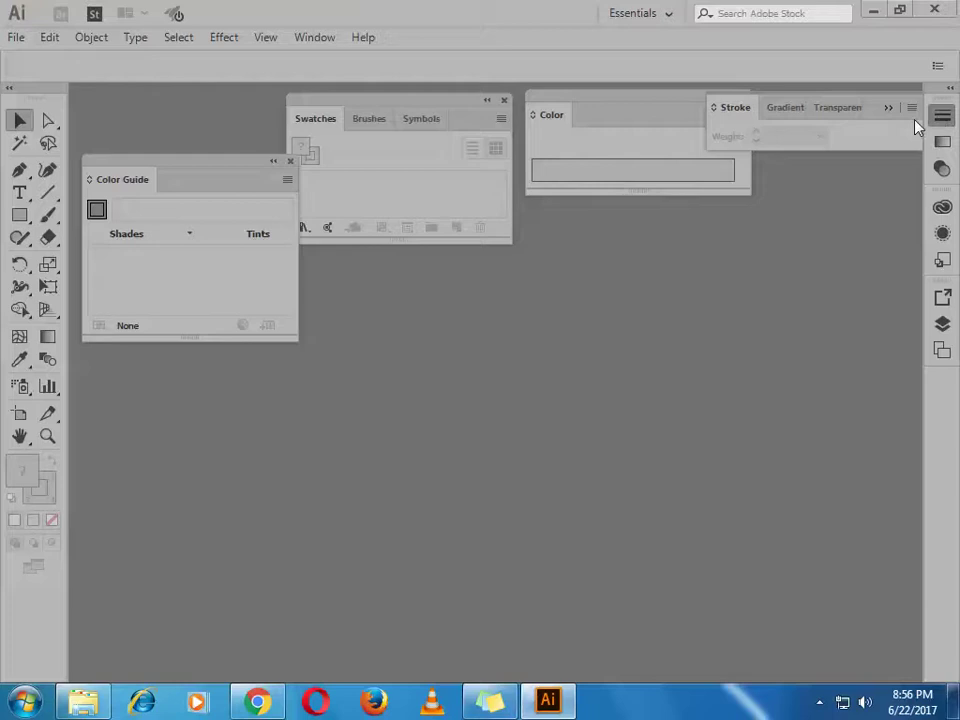
left_click_drag(943, 122, 465, 440)
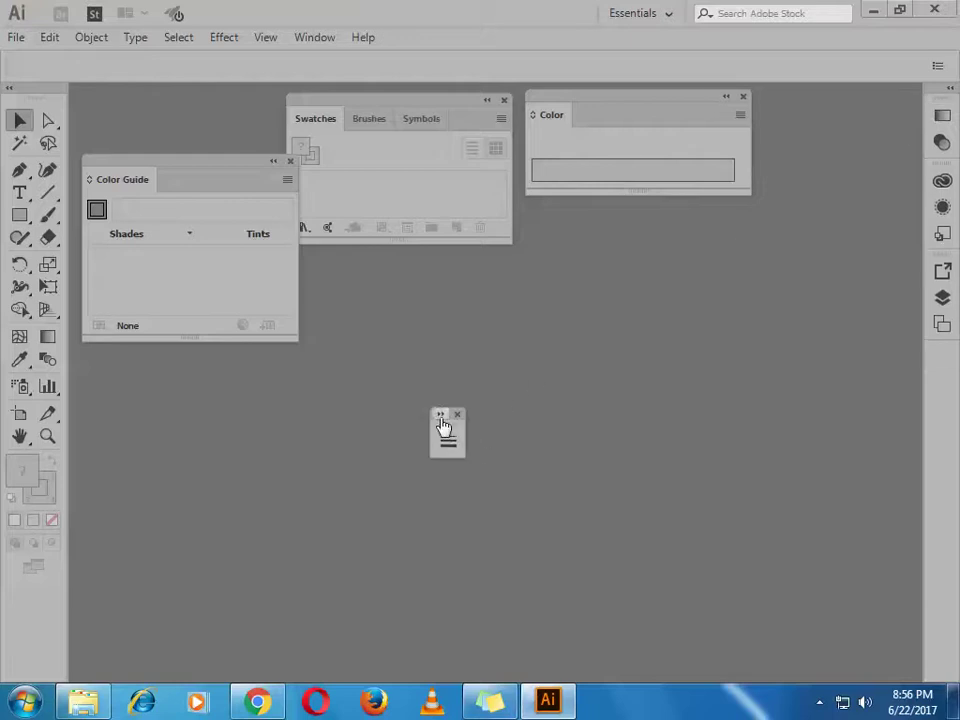
left_click(446, 430)
left_click_drag(549, 420, 207, 402)
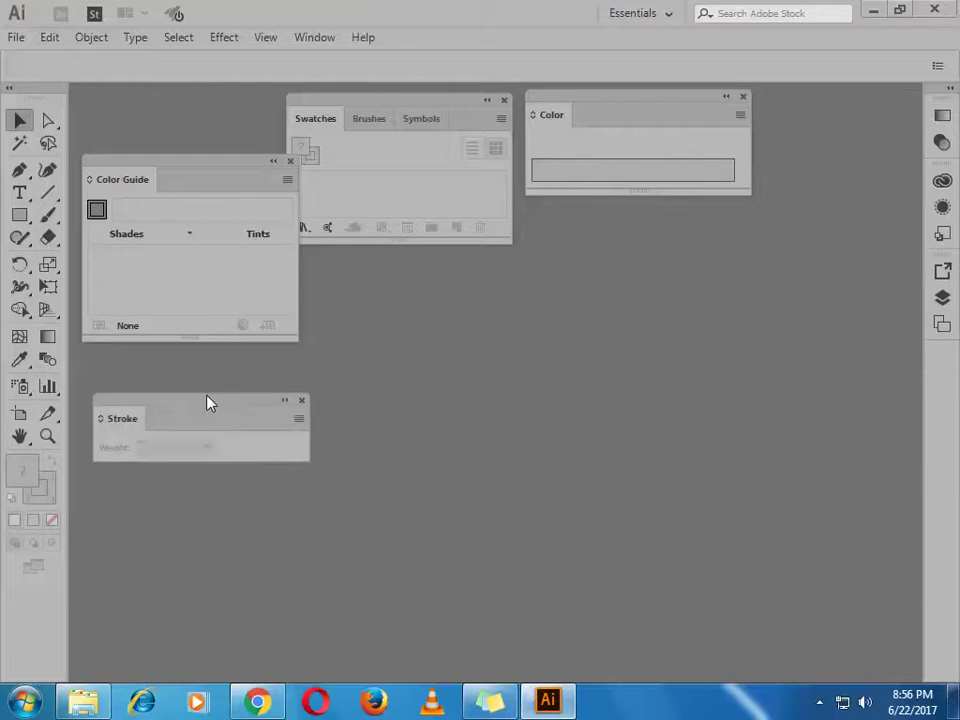
left_click(950, 118)
left_click_drag(860, 106, 588, 336)
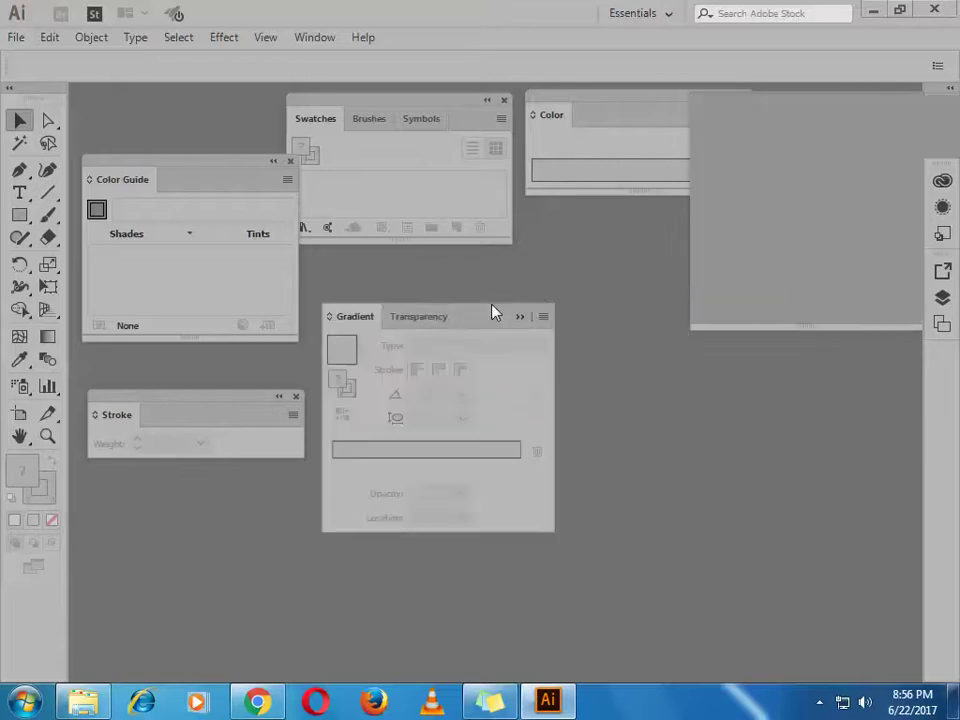
- Float the Libraries group, then shorten it and reposition it lower
left_click(940, 117)
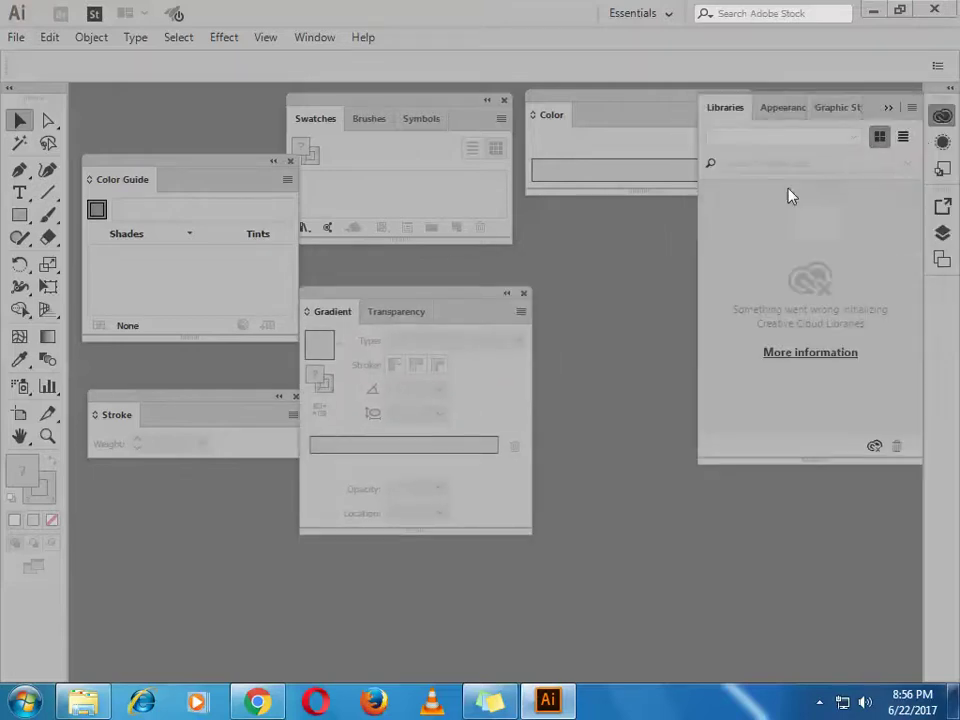
left_click_drag(875, 107, 729, 332)
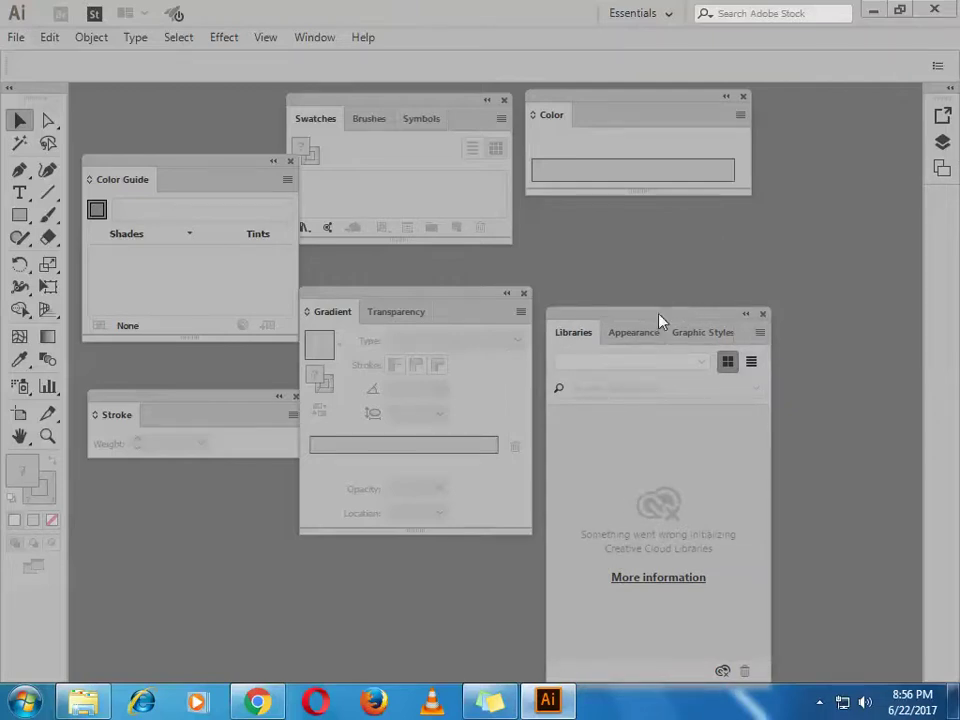
left_click_drag(660, 318, 660, 250)
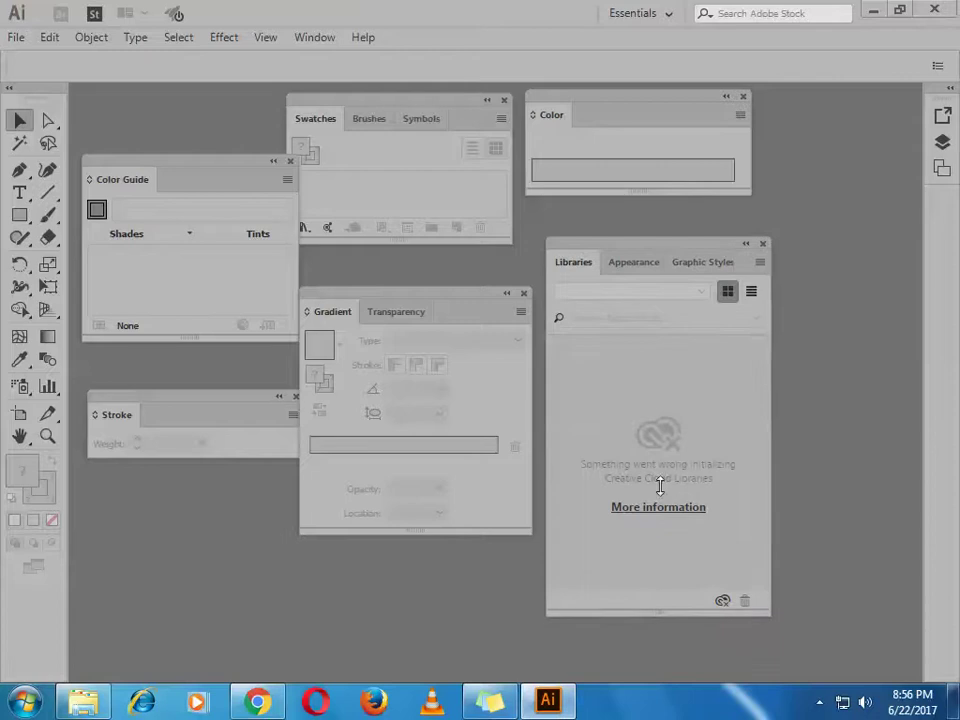
left_click_drag(660, 618, 655, 432)
left_click_drag(649, 266, 636, 431)
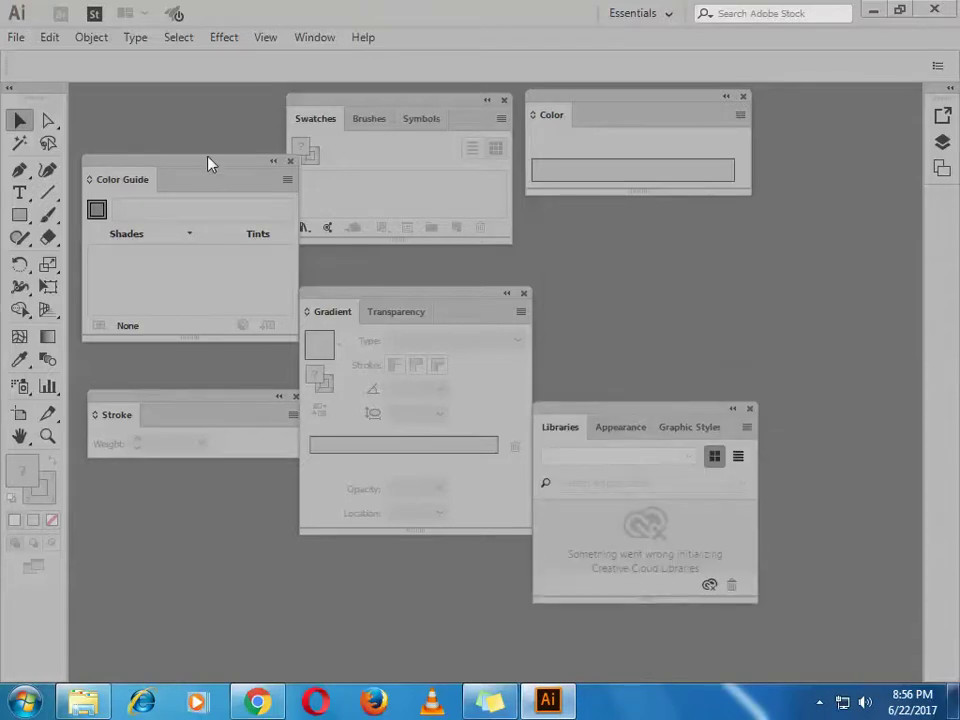
- Tuck Color Guide beside Swatches with Stroke under it, narrow Gradient, float Layers lower left
left_click_drag(208, 161, 194, 100)
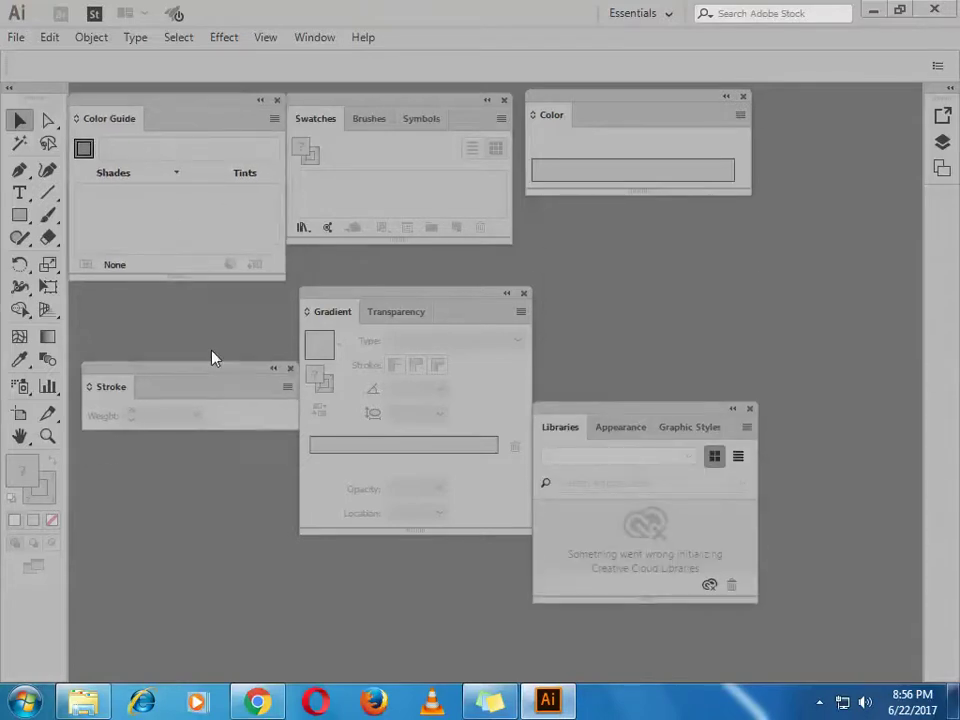
left_click_drag(227, 409, 202, 312)
left_click_drag(343, 303, 342, 275)
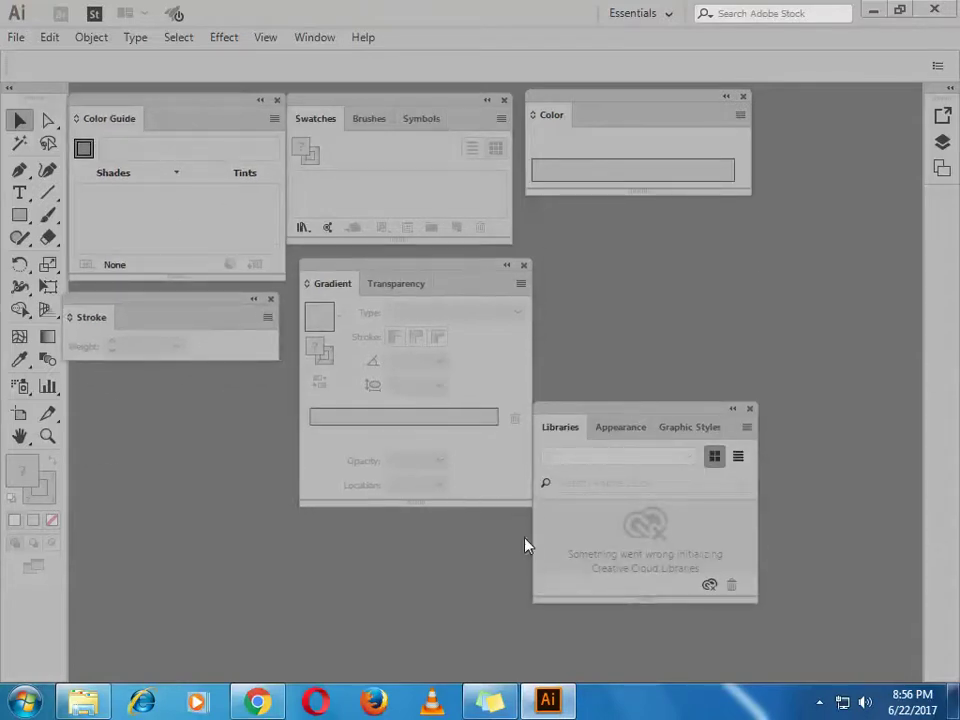
left_click_drag(527, 506, 510, 486)
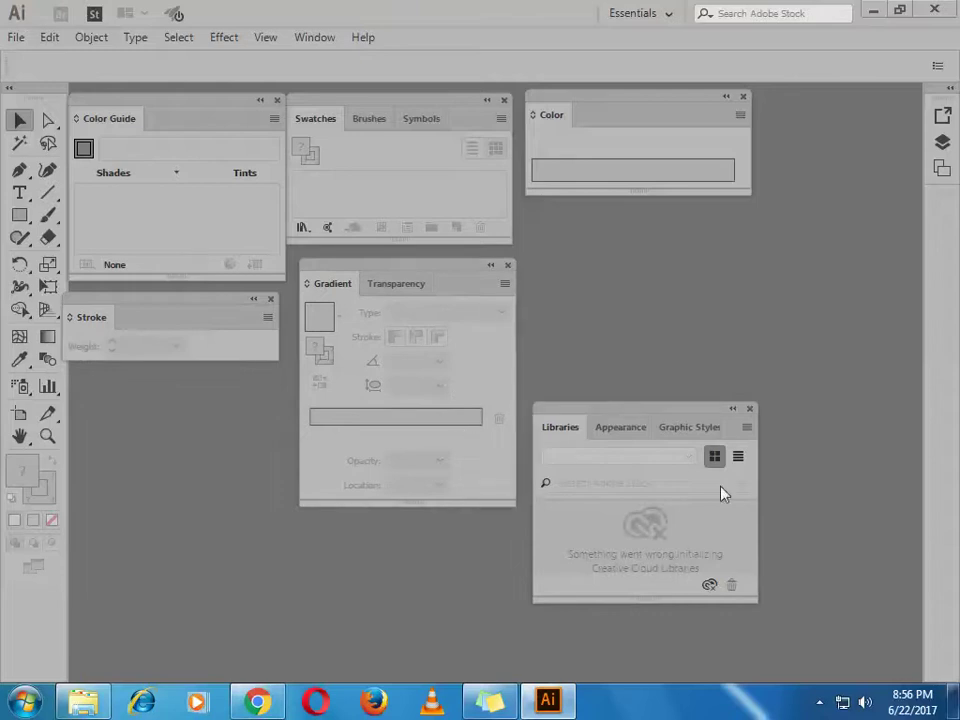
left_click(942, 142)
left_click_drag(868, 107, 253, 415)
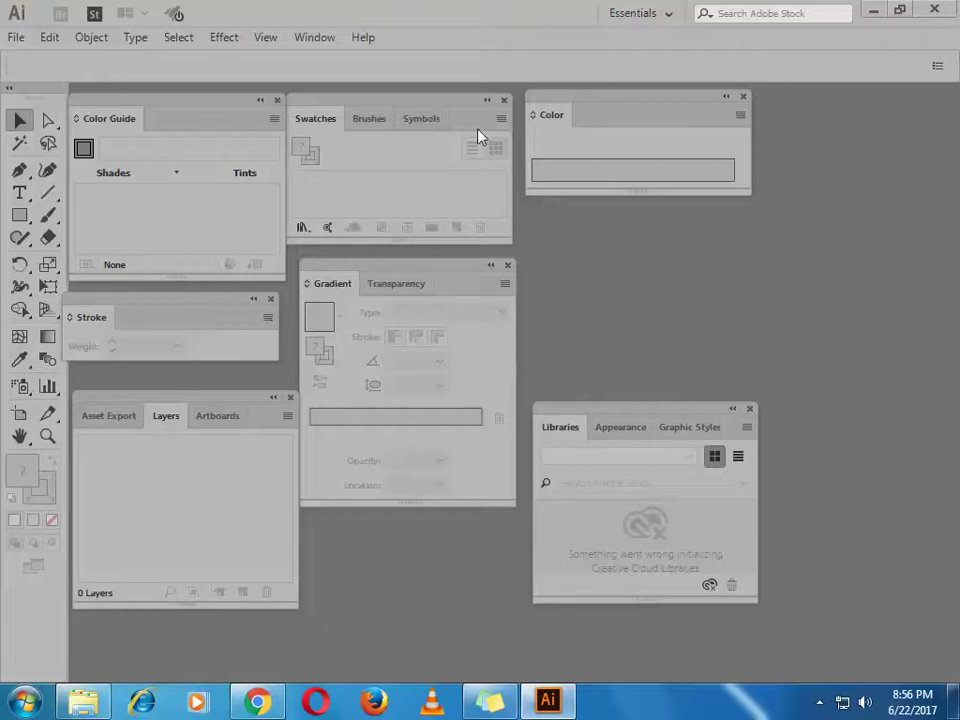
- Pull Symbols, Brushes, Appearance and Graphic Styles out of their groups as floating panels
left_click_drag(423, 120, 713, 226)
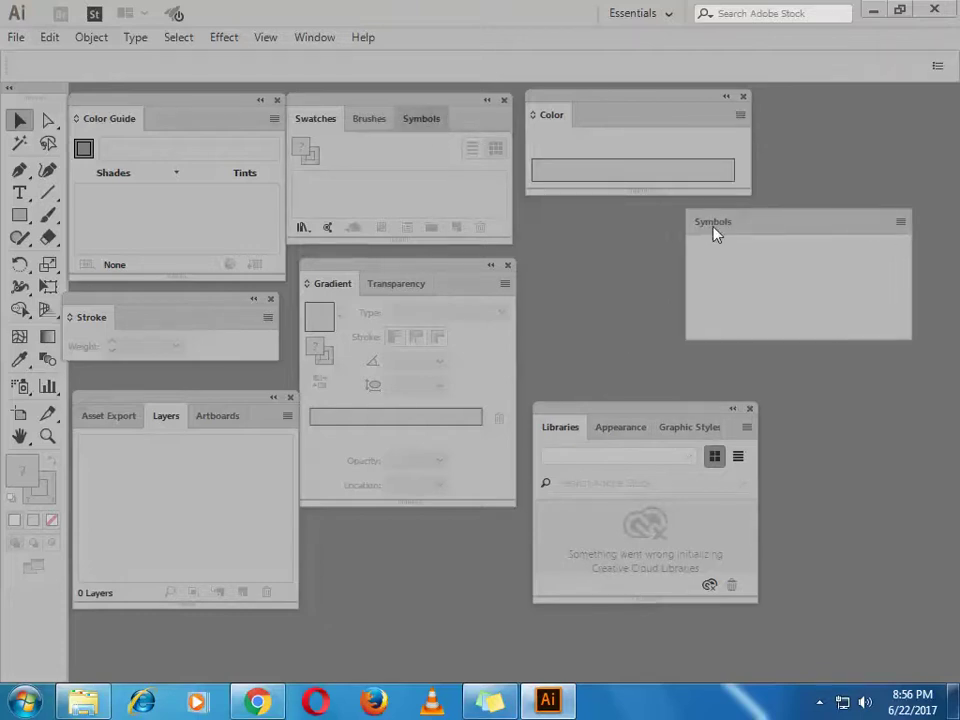
left_click_drag(369, 118, 797, 386)
mouse_move(612, 428)
left_mouse_down()
mouse_move(808, 563)
mouse_move(836, 563)
left_mouse_up()
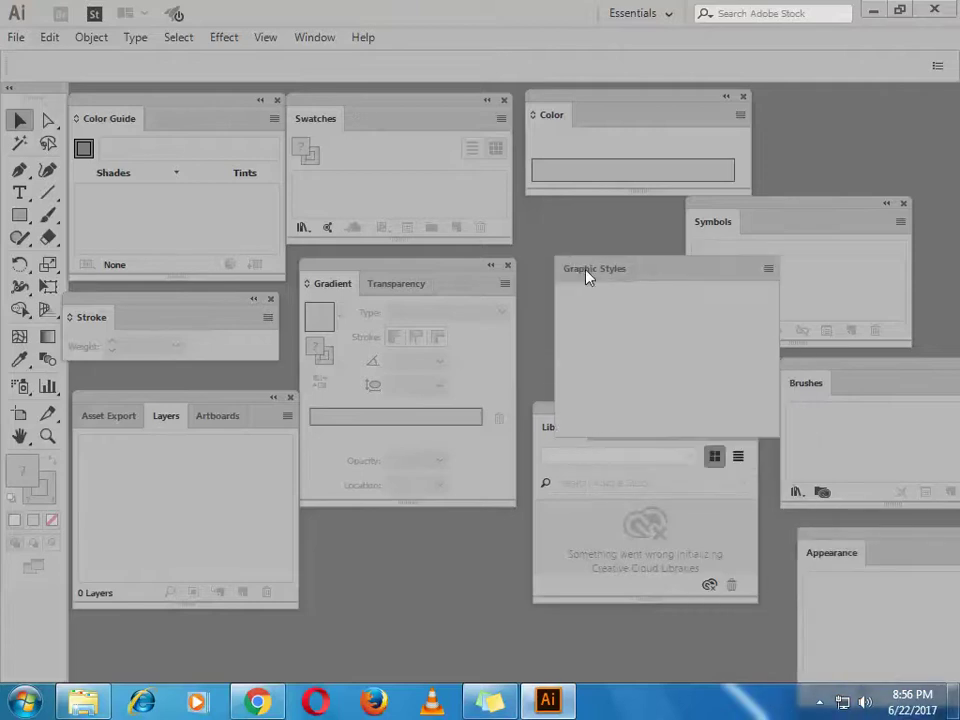
left_click_drag(626, 427, 596, 258)
- Separate Transparency, Artboards and Layers into their own floating panels
left_click_drag(622, 365, 624, 366)
left_click_drag(630, 431, 634, 453)
mouse_move(392, 281)
left_mouse_down()
mouse_move(388, 503)
mouse_move(377, 536)
left_mouse_up()
mouse_move(203, 417)
left_mouse_down()
mouse_move(482, 338)
mouse_move(795, 132)
left_mouse_up()
mouse_move(171, 424)
left_mouse_down()
mouse_move(476, 350)
mouse_move(456, 330)
left_mouse_up()
left_click(140, 420)
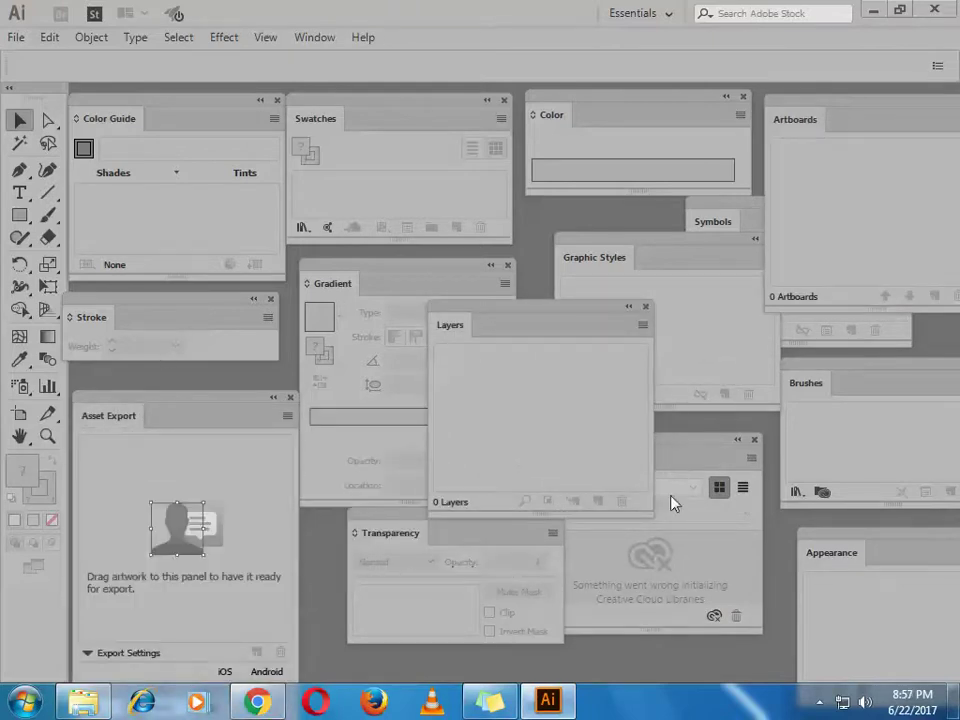
left_click(819, 701)
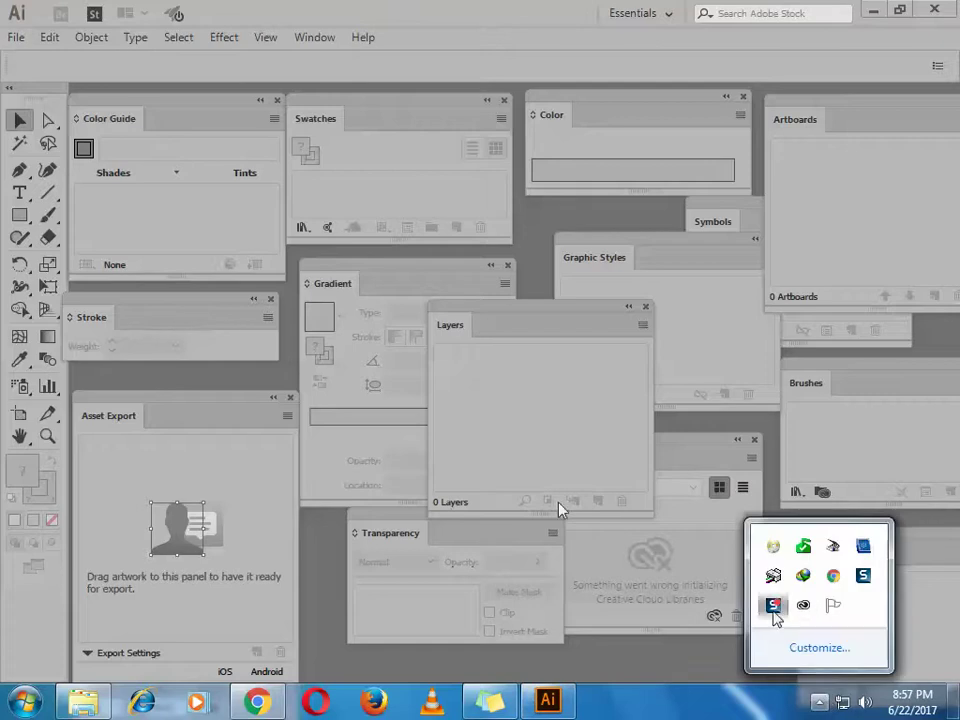
- Close the tray popup and drag the floating Layers panel right, partly over Libraries
left_click(461, 266)
mouse_move(533, 320)
left_mouse_down()
mouse_move(597, 285)
mouse_move(596, 306)
left_mouse_up()
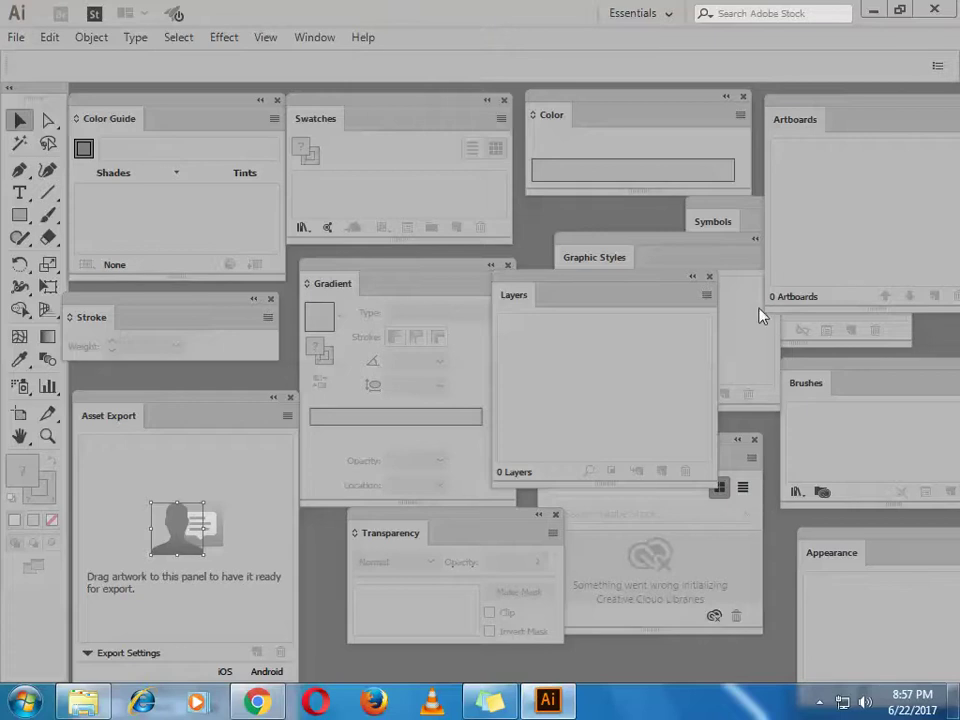
left_click_drag(597, 295, 776, 258)
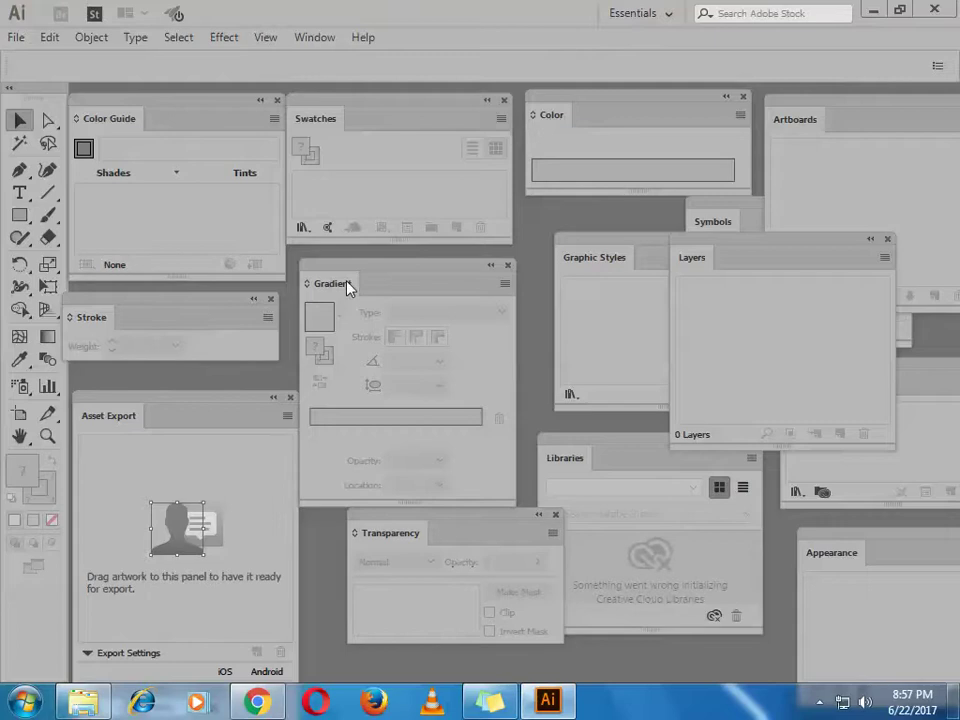
mouse_move(800, 272)
left_mouse_down()
mouse_move(736, 414)
mouse_move(708, 340)
left_mouse_up()
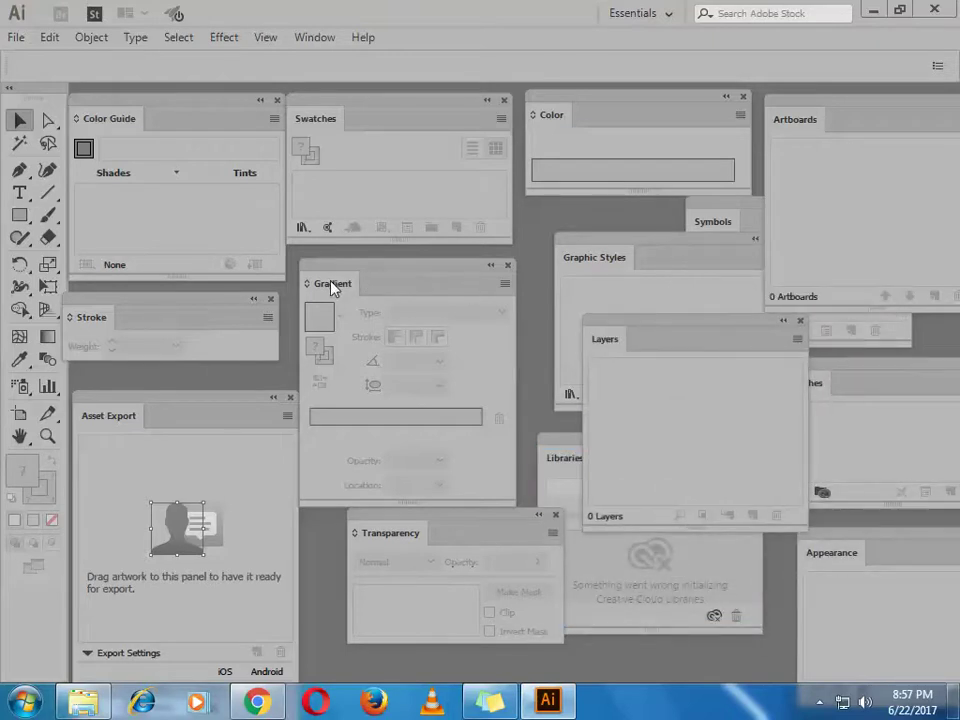
- Dock the Gradient panel as a tab in the Swatches panel
left_click_drag(333, 288, 372, 197)
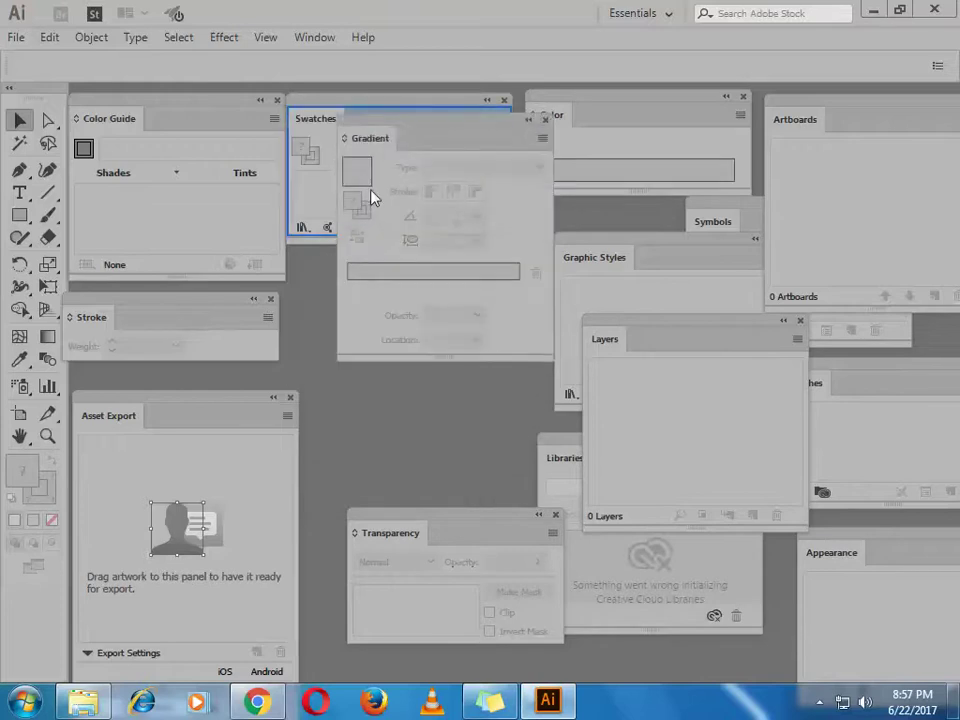
left_click_drag(372, 197, 375, 138)
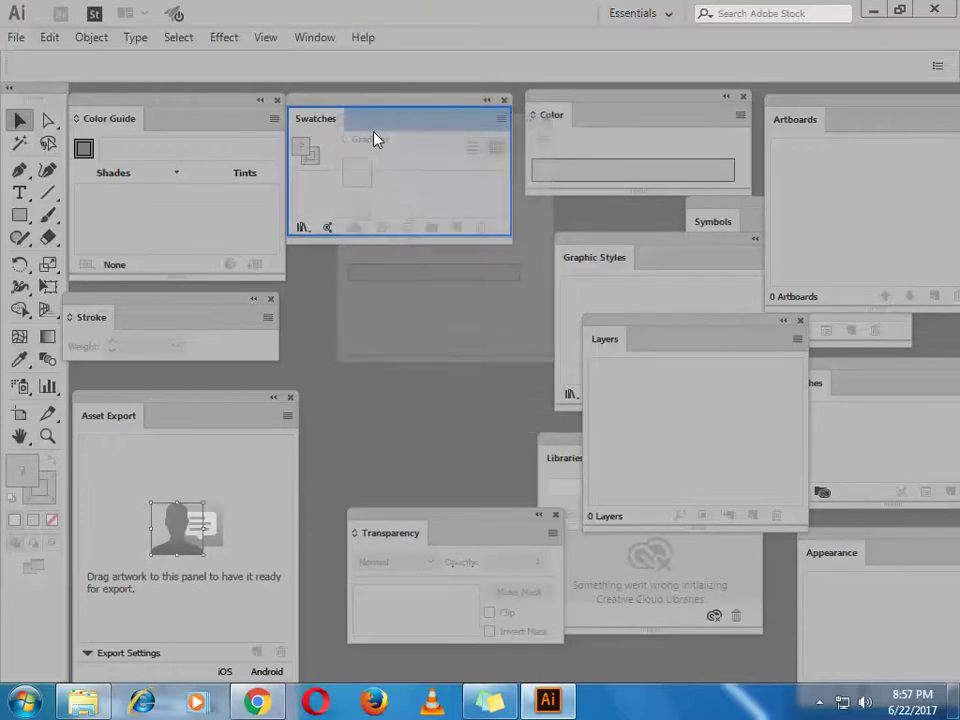
left_click_drag(375, 138, 375, 129)
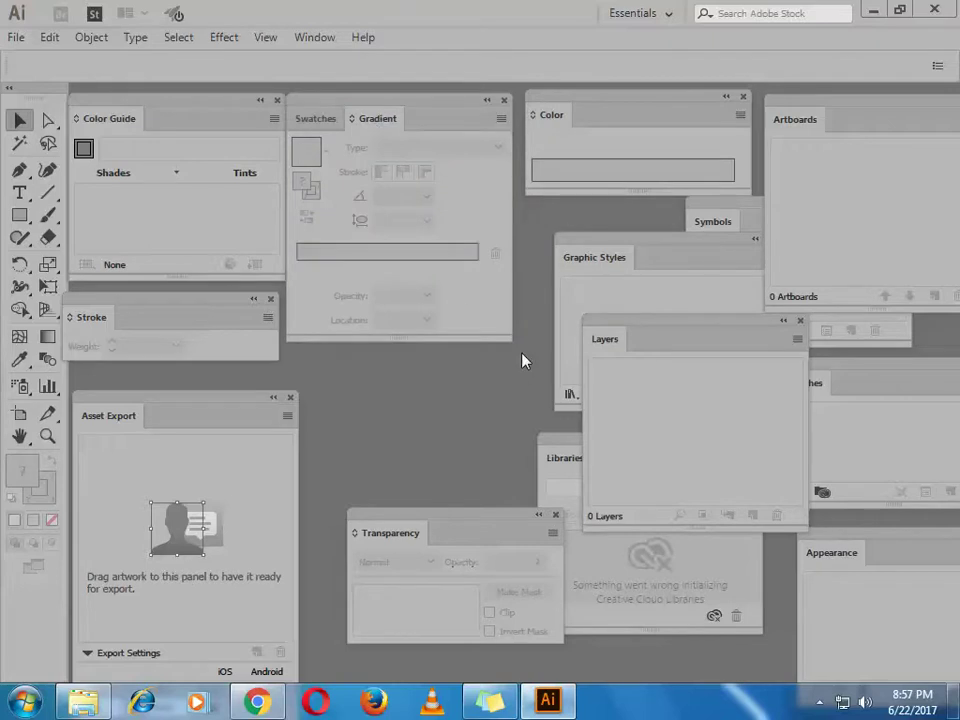
left_click(320, 120)
left_click(364, 124)
- Add Color and Color Guide as tabs to the Swatches group, shifting Layers aside
left_click_drag(738, 338, 615, 366)
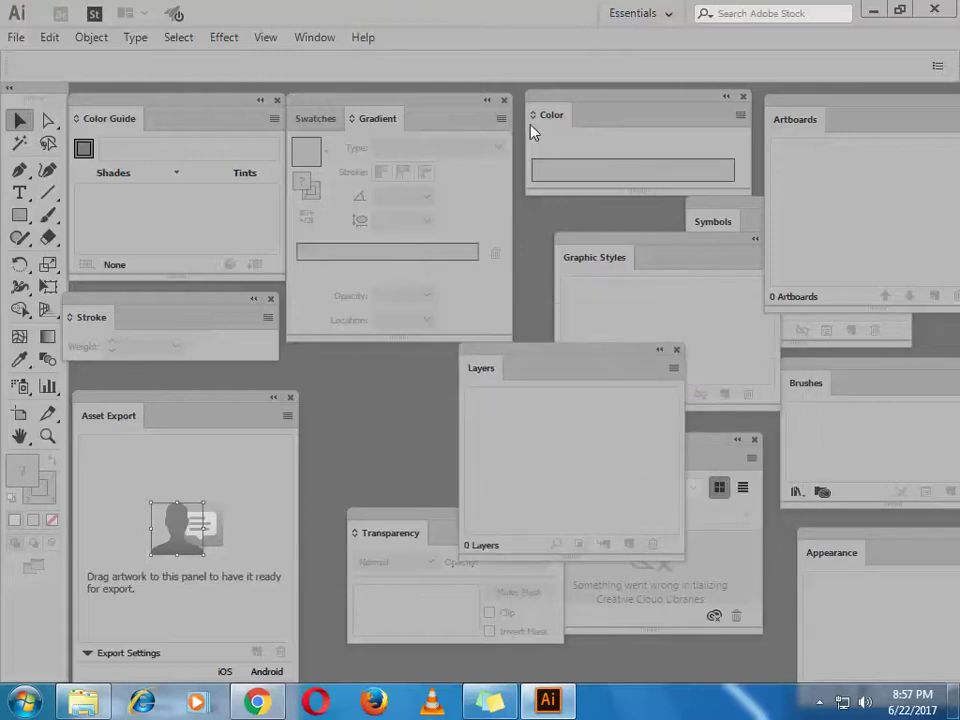
left_click_drag(548, 118, 430, 131)
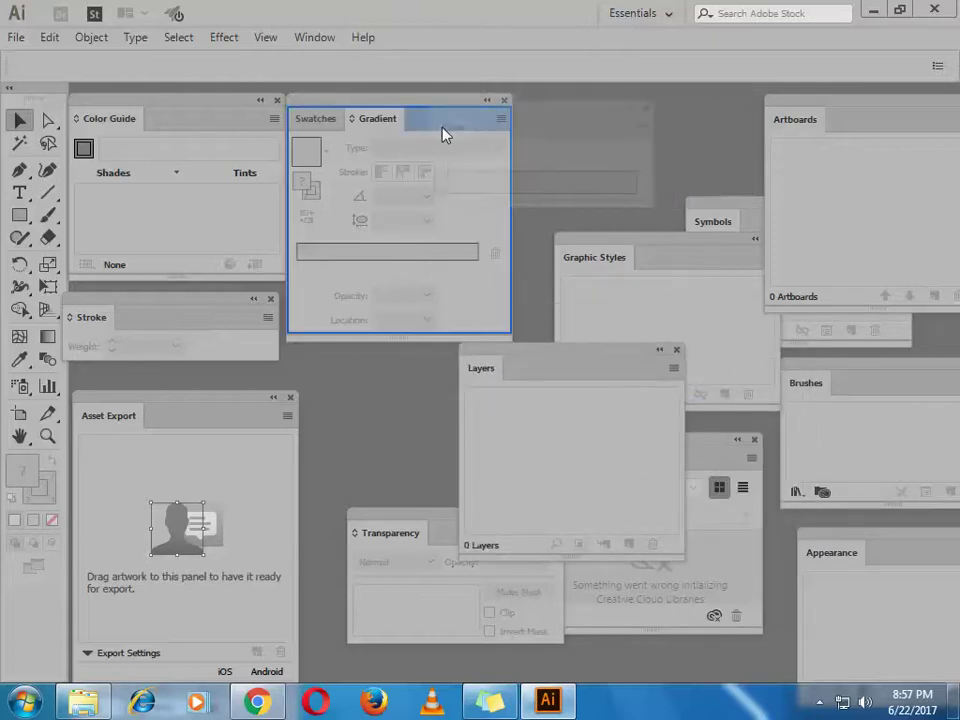
left_click_drag(428, 131, 428, 131)
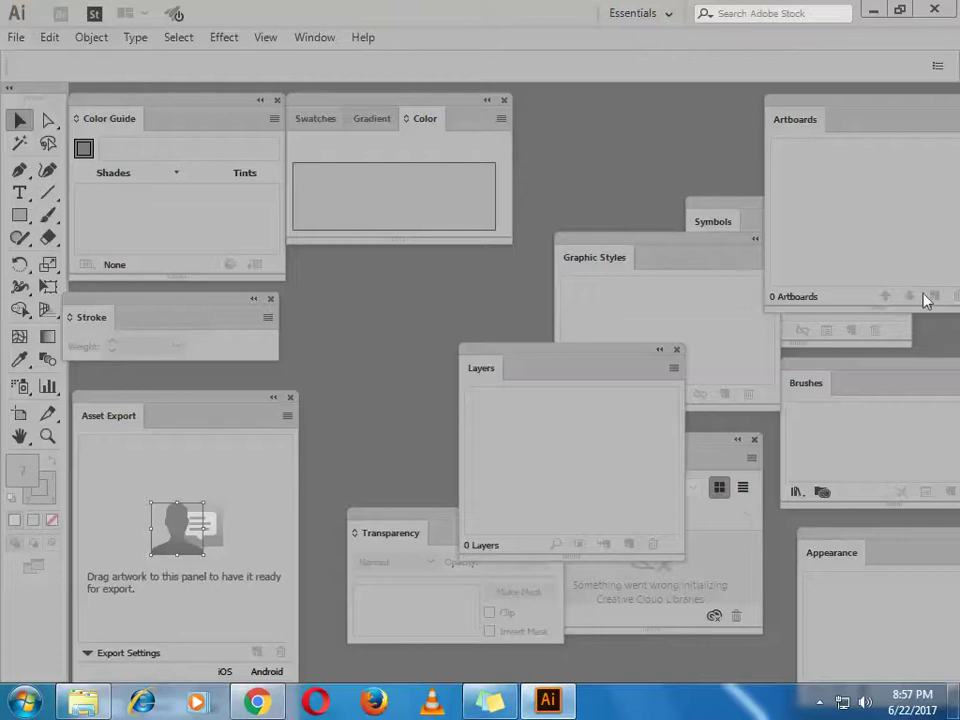
mouse_move(576, 356)
left_mouse_down()
mouse_move(428, 271)
mouse_move(445, 287)
left_mouse_up()
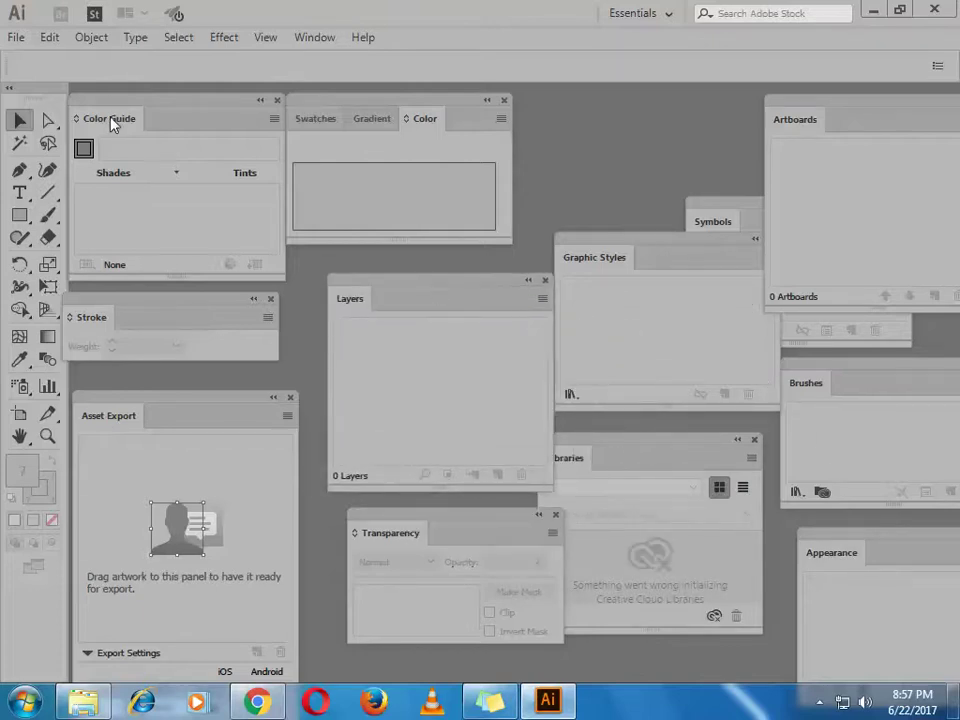
left_click_drag(113, 123, 474, 126)
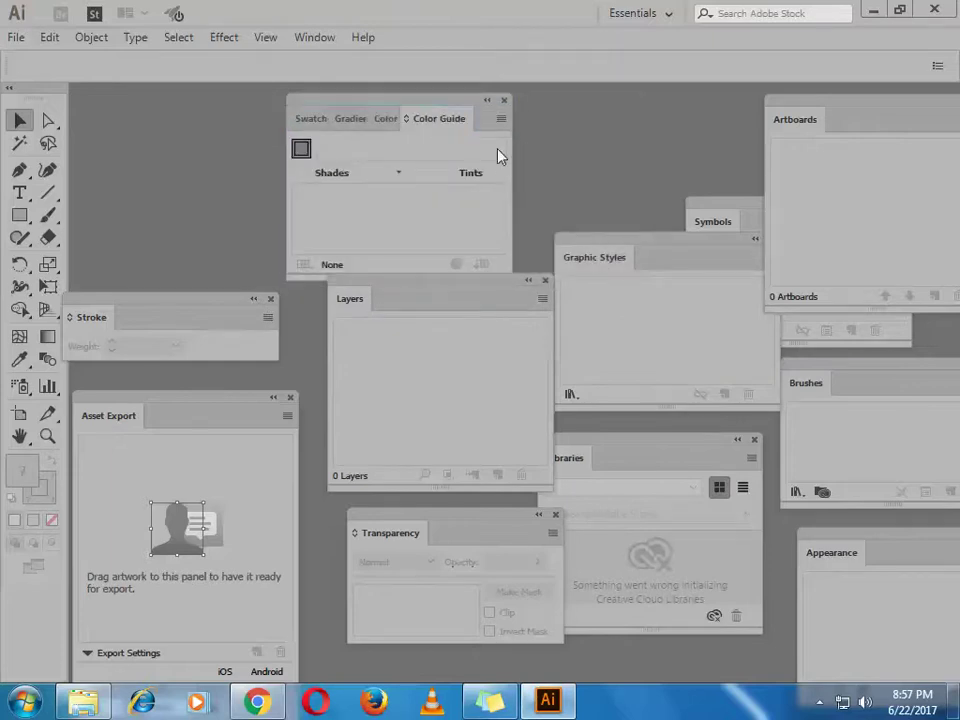
- Widen the Swatches group so all tab names show and move it up-left
left_click_drag(283, 160, 222, 160)
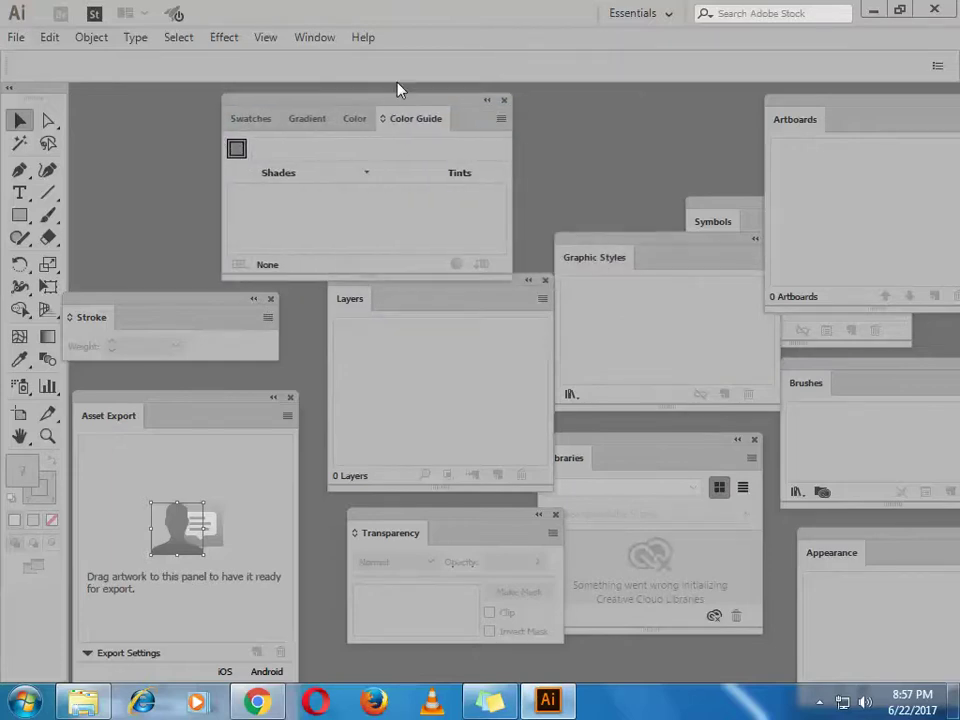
left_click_drag(360, 92, 256, 70)
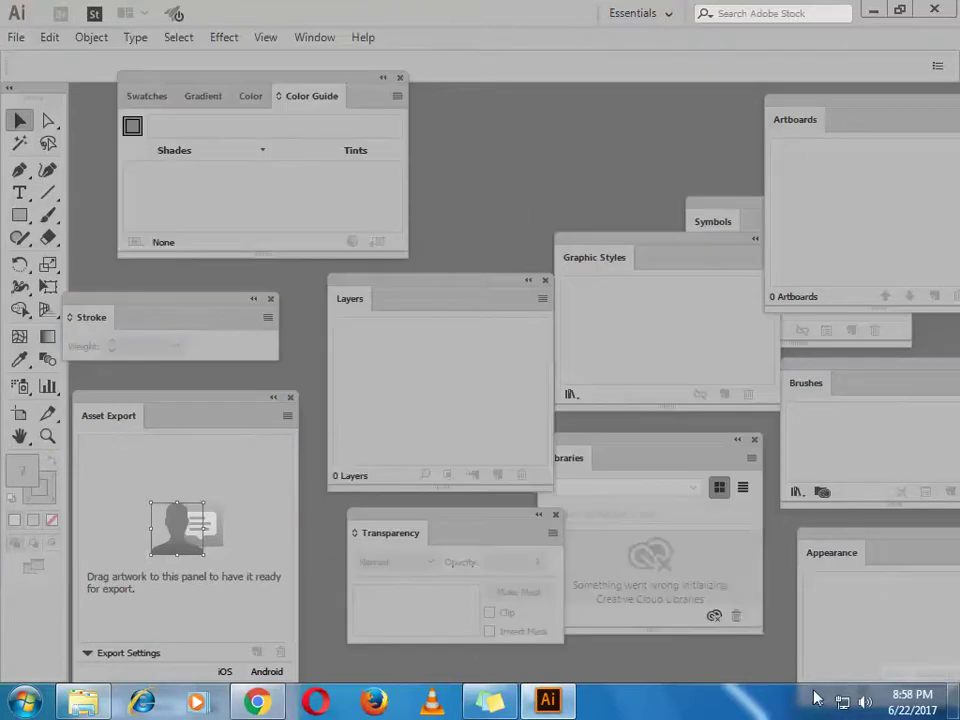
left_click(818, 700)
- Dock Brushes, Appearance and Transparency with Stroke, and move Layers right below Artboards
left_click(503, 655)
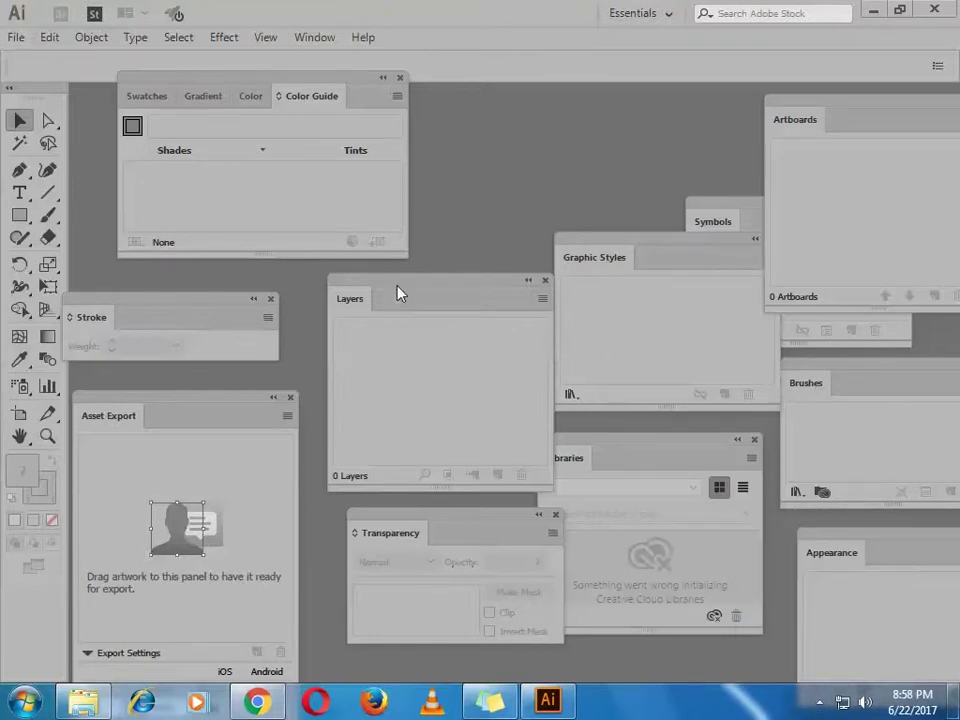
mouse_move(798, 386)
left_mouse_down()
mouse_move(145, 330)
mouse_move(251, 338)
mouse_move(199, 275)
left_mouse_up()
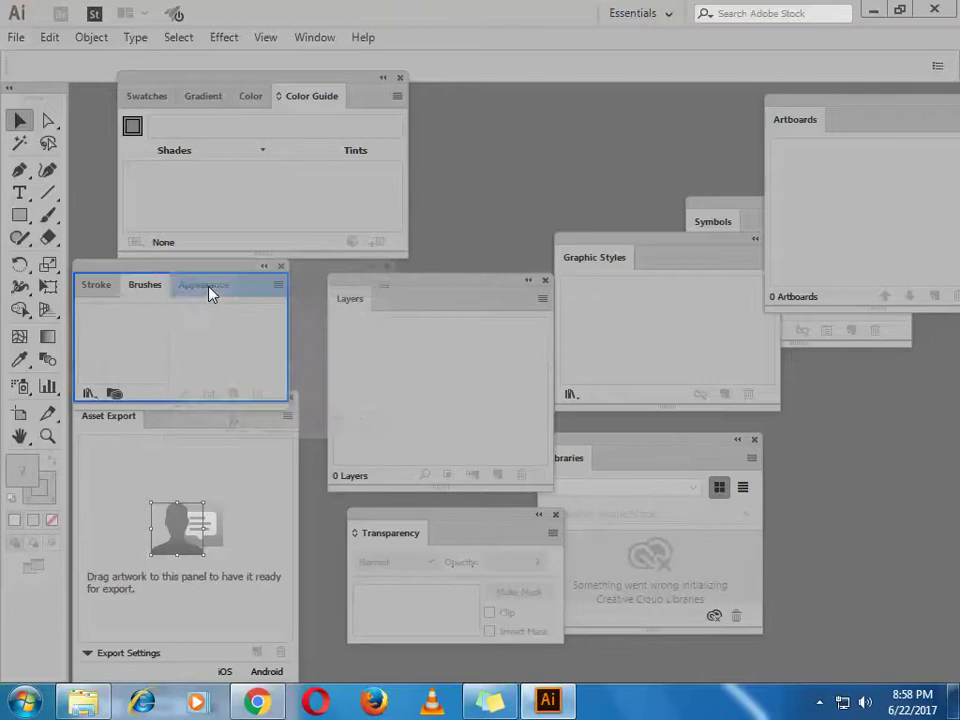
left_click_drag(843, 563, 210, 293)
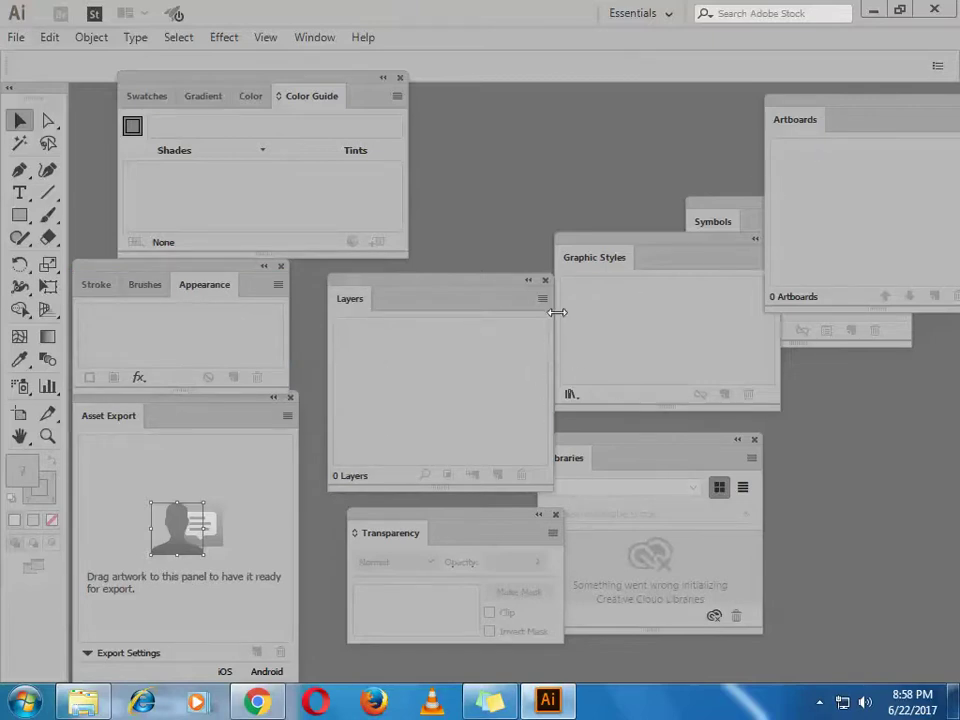
left_click_drag(506, 294, 870, 408)
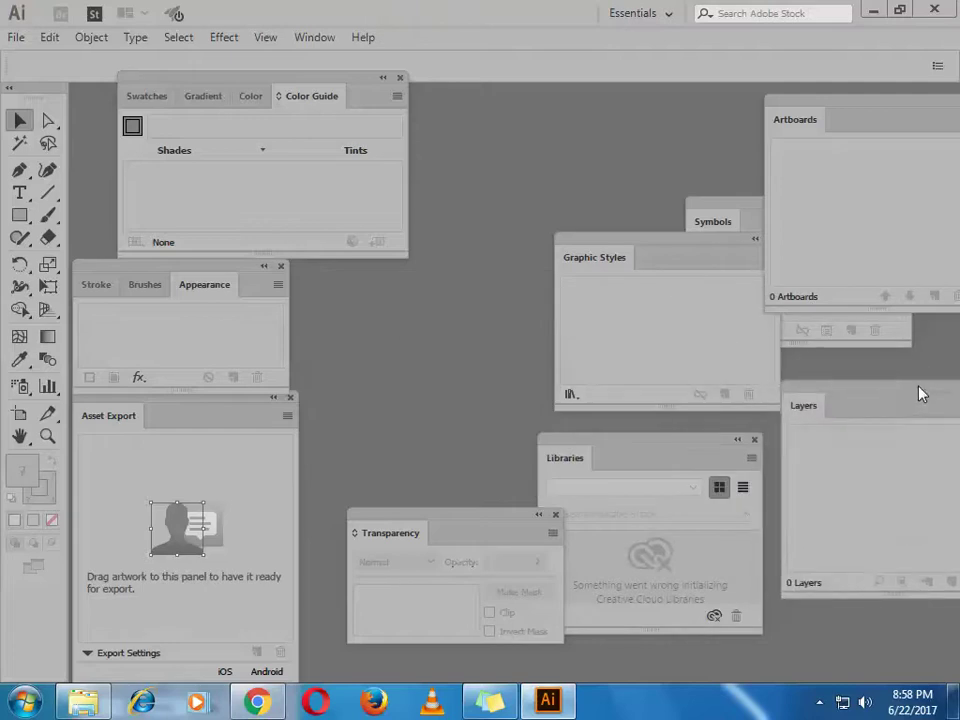
mouse_move(393, 532)
left_mouse_down()
mouse_move(335, 393)
mouse_move(272, 300)
left_mouse_up()
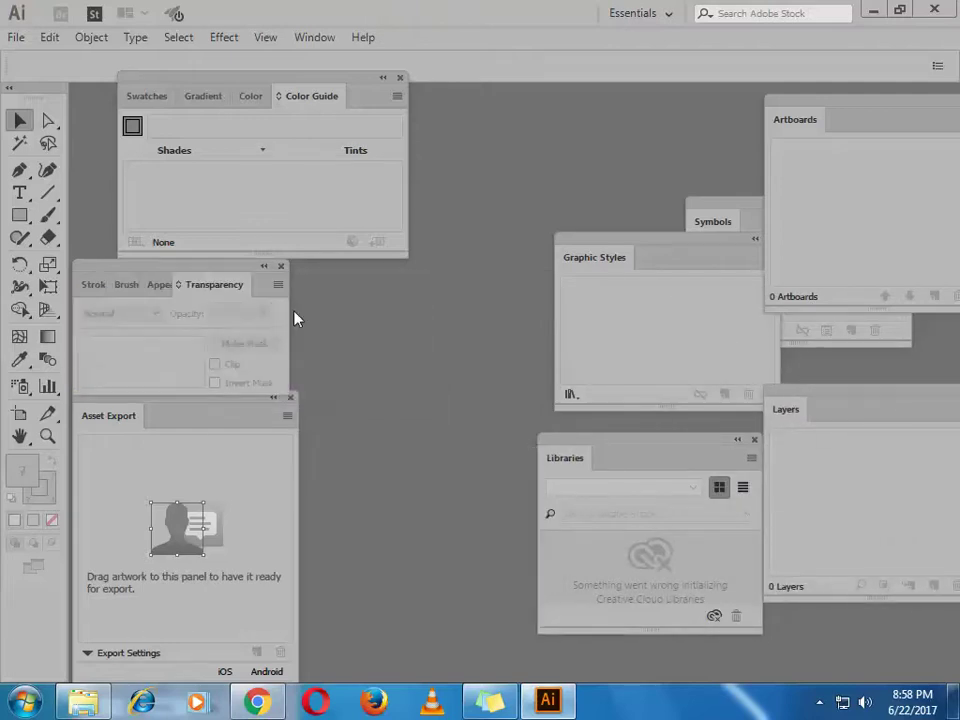
- Move the Stroke group toward the centre, Asset Export down-right and Graphic Styles up-left
left_click_drag(243, 270, 458, 307)
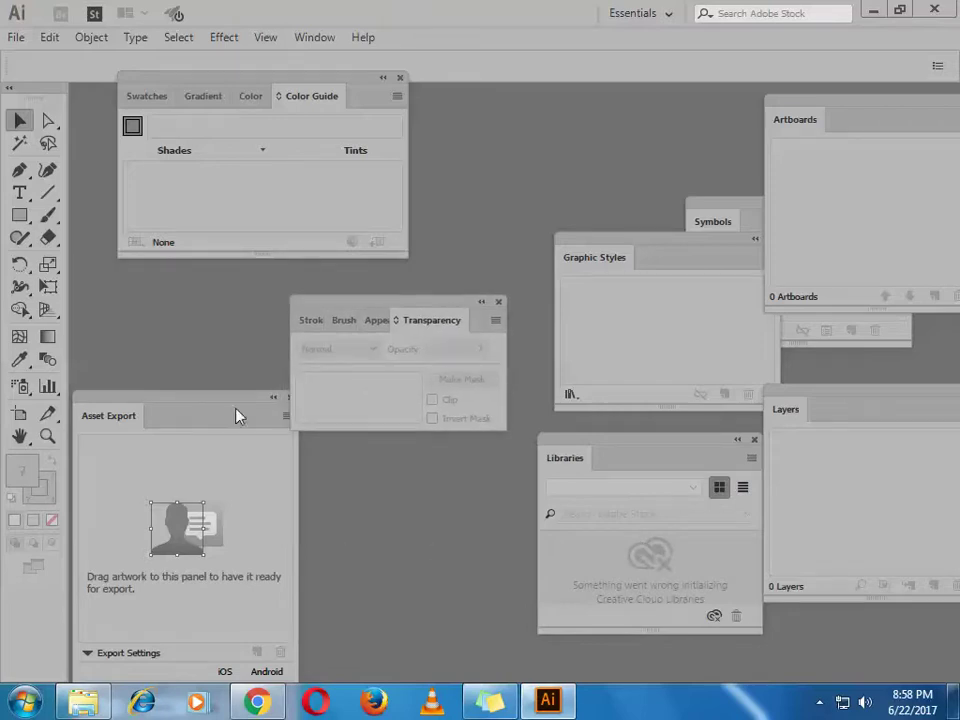
left_click_drag(197, 403, 236, 458)
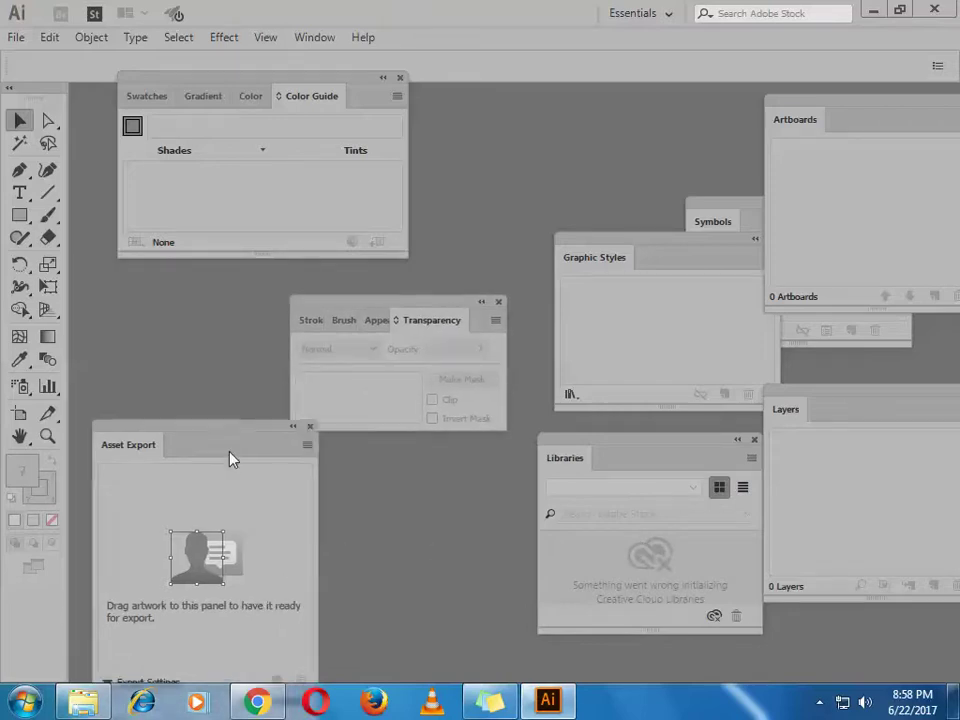
left_click(842, 702)
left_click(819, 701)
left_click(852, 530)
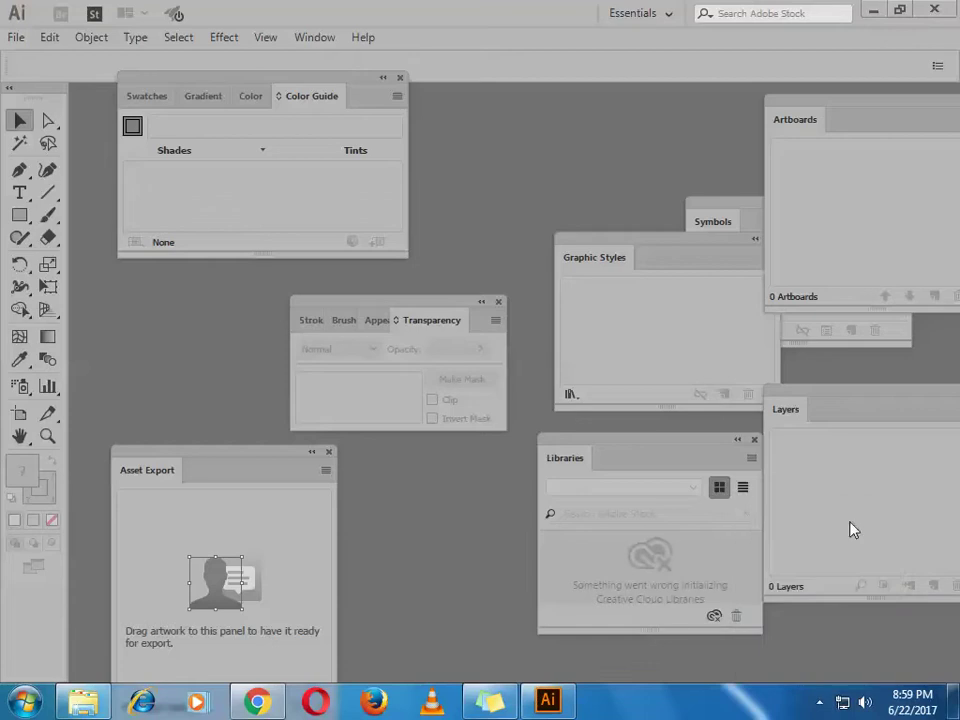
left_click(819, 701)
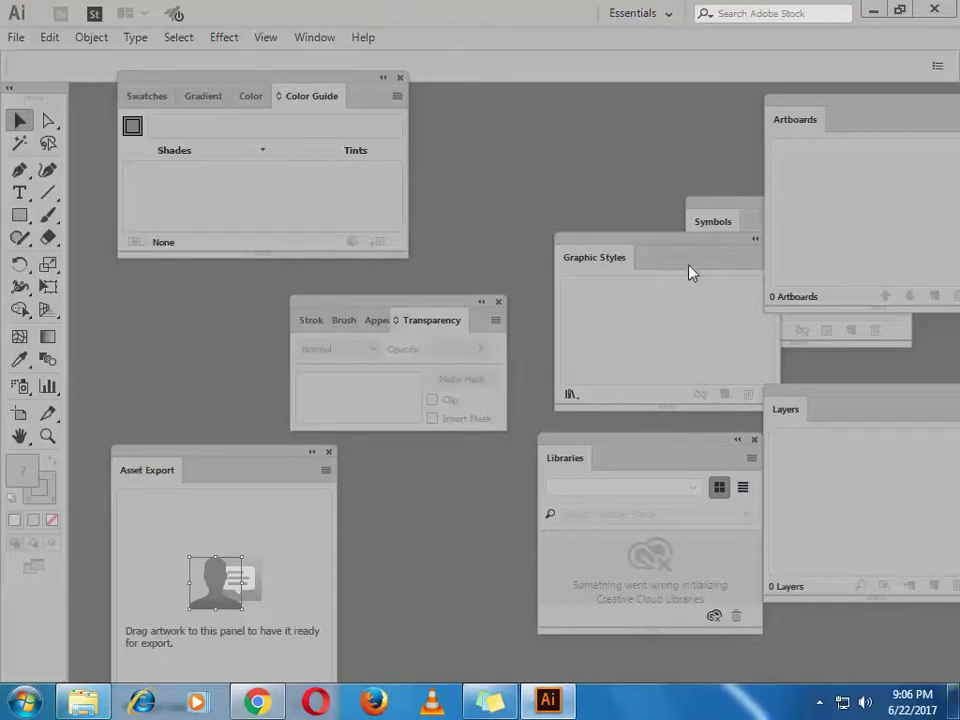
left_click_drag(556, 260, 494, 197)
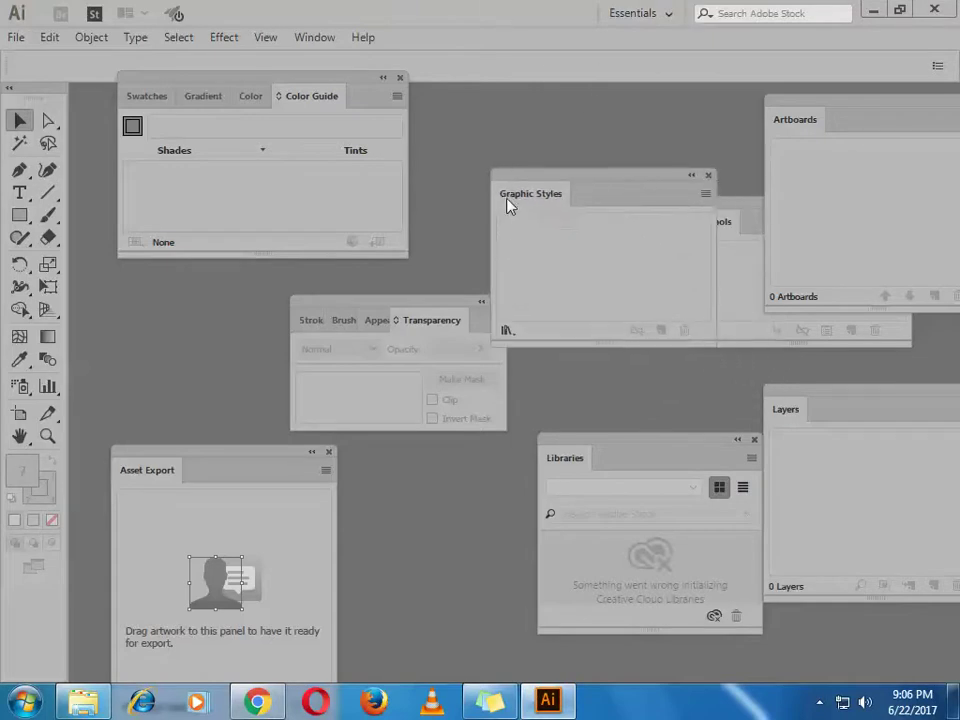
left_click(320, 37)
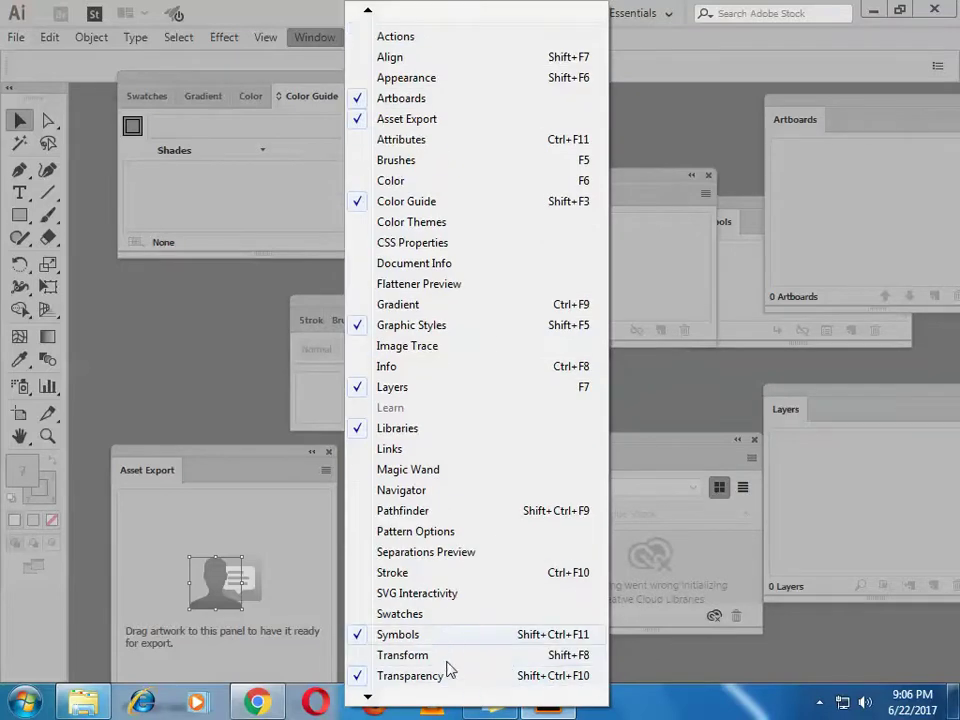
- Show Swatches from the Window menu, dock it beside Layers, and move Graphic Styles up-left
left_click(421, 617)
left_click_drag(160, 94, 153, 99)
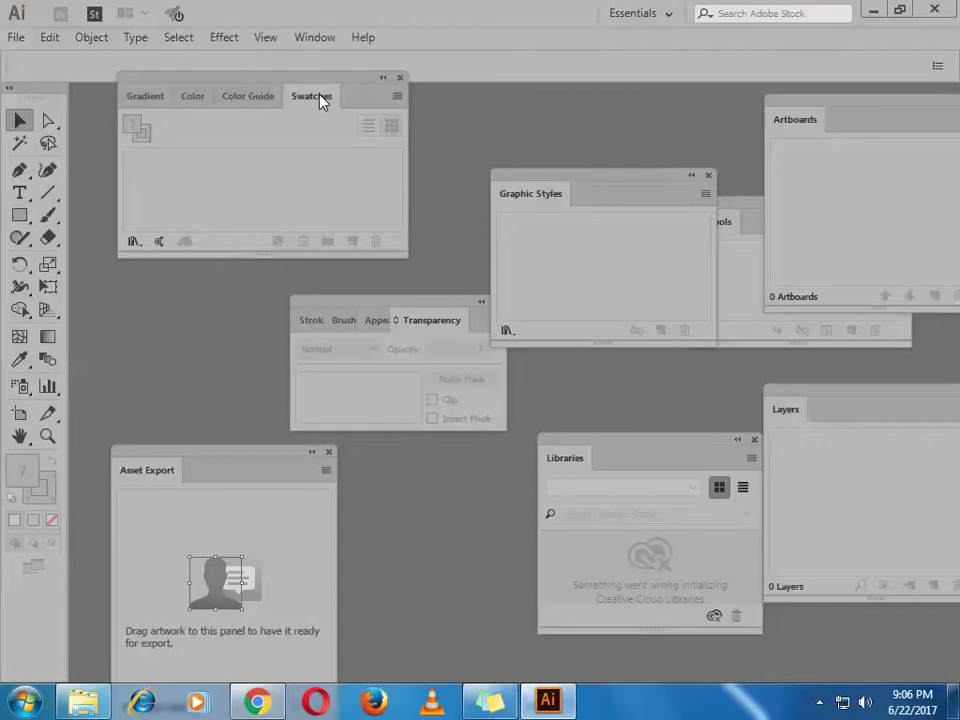
mouse_move(320, 102)
left_mouse_down()
mouse_move(816, 418)
mouse_move(830, 417)
left_mouse_up()
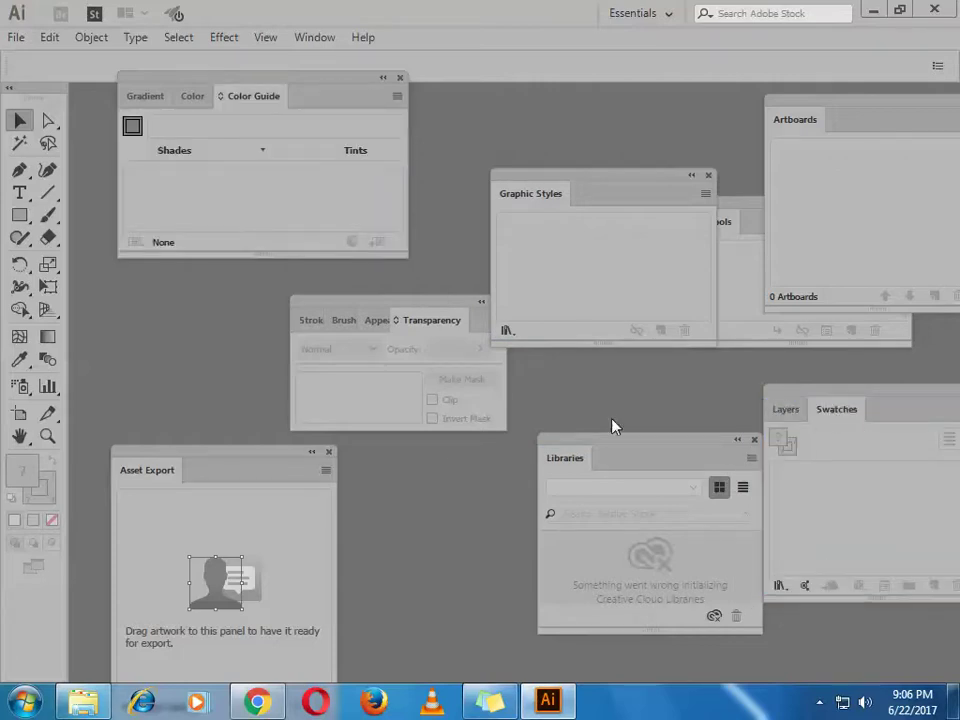
left_click_drag(638, 180, 577, 122)
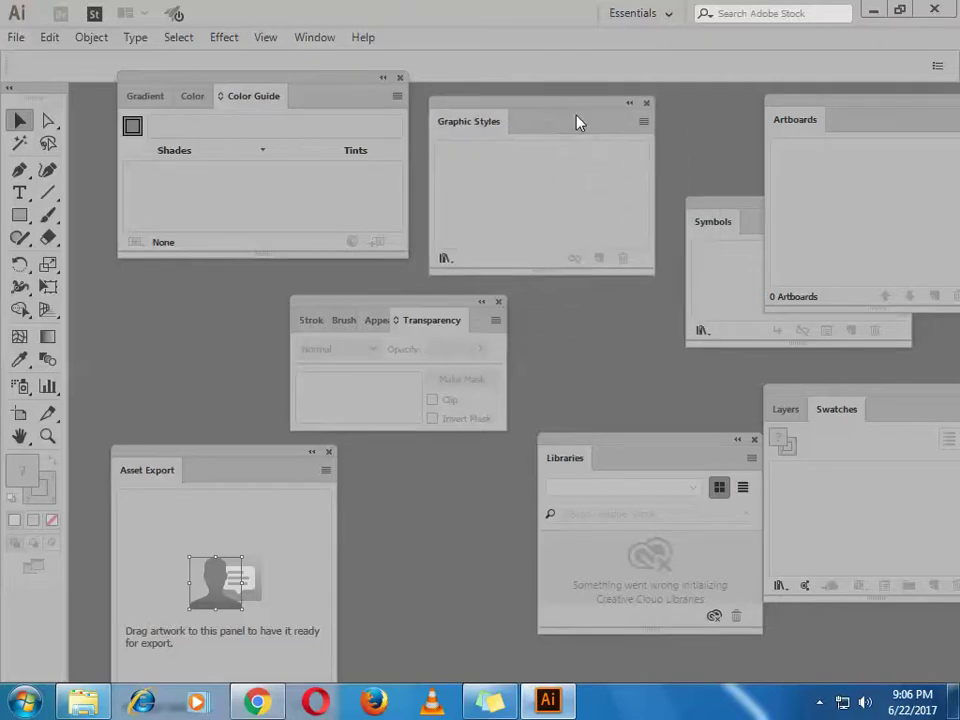
- Dock Swatches back into the Gradient, Color and Color Guide group and nudge it down
left_click(310, 320)
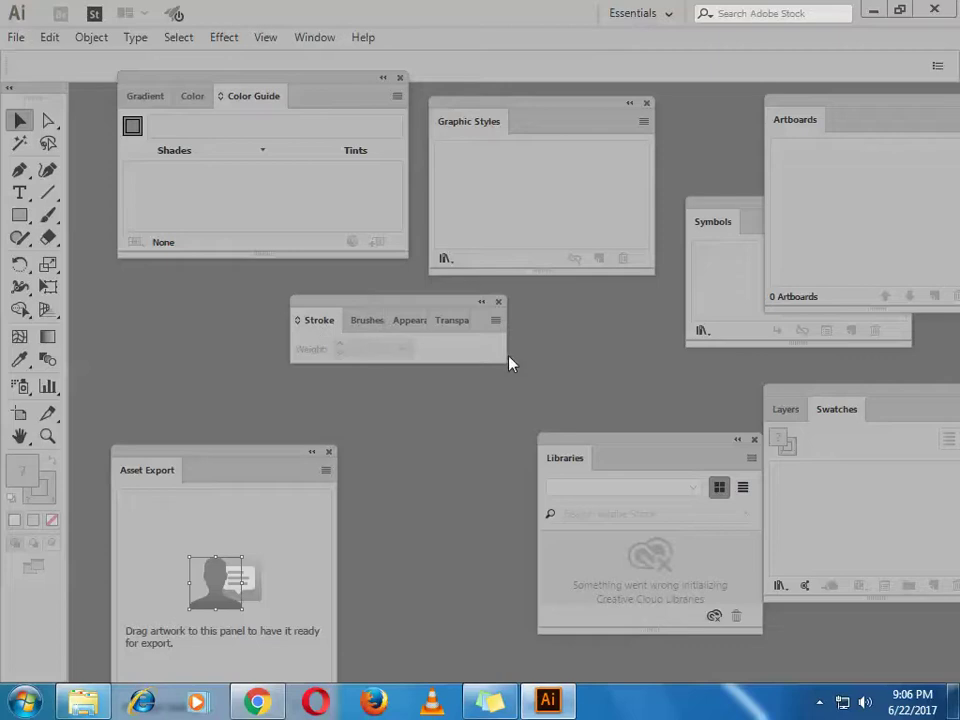
left_click(819, 702)
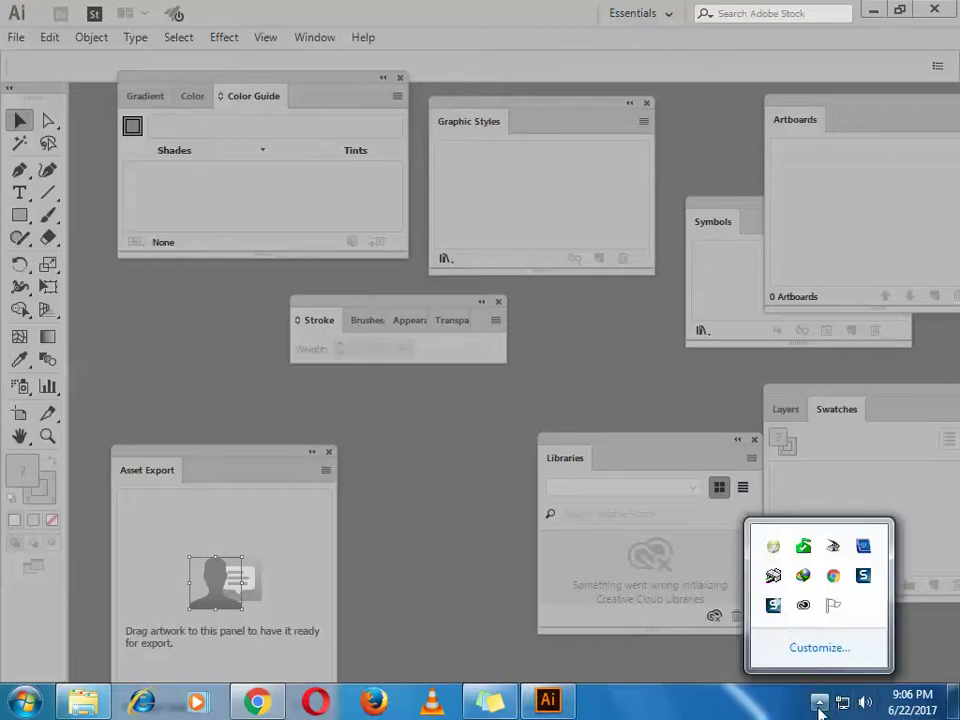
left_click(836, 415)
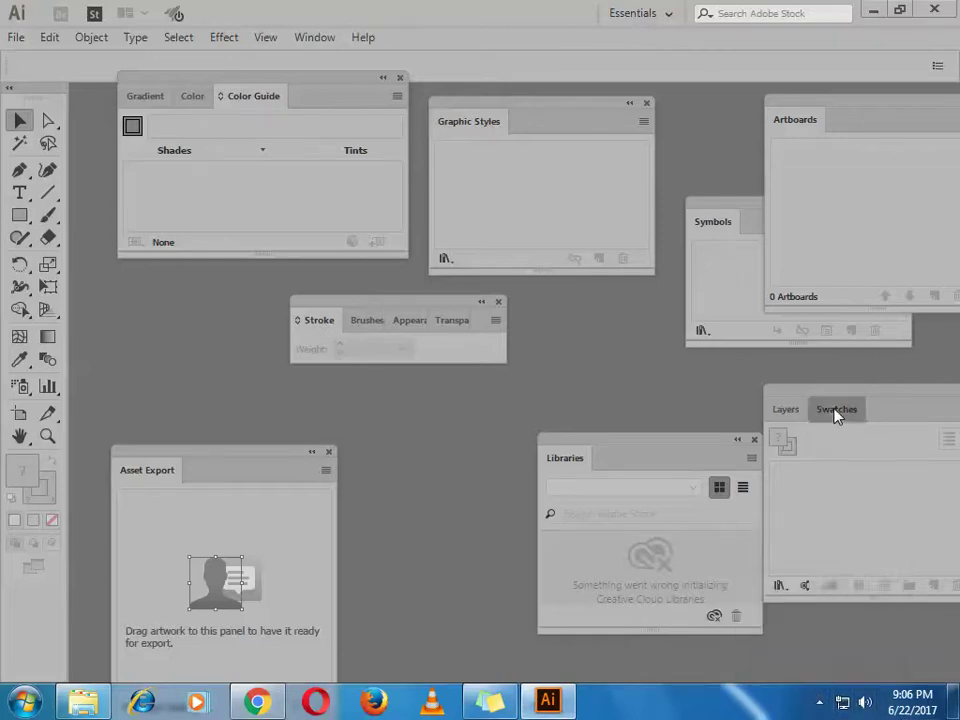
left_click_drag(835, 414, 309, 97)
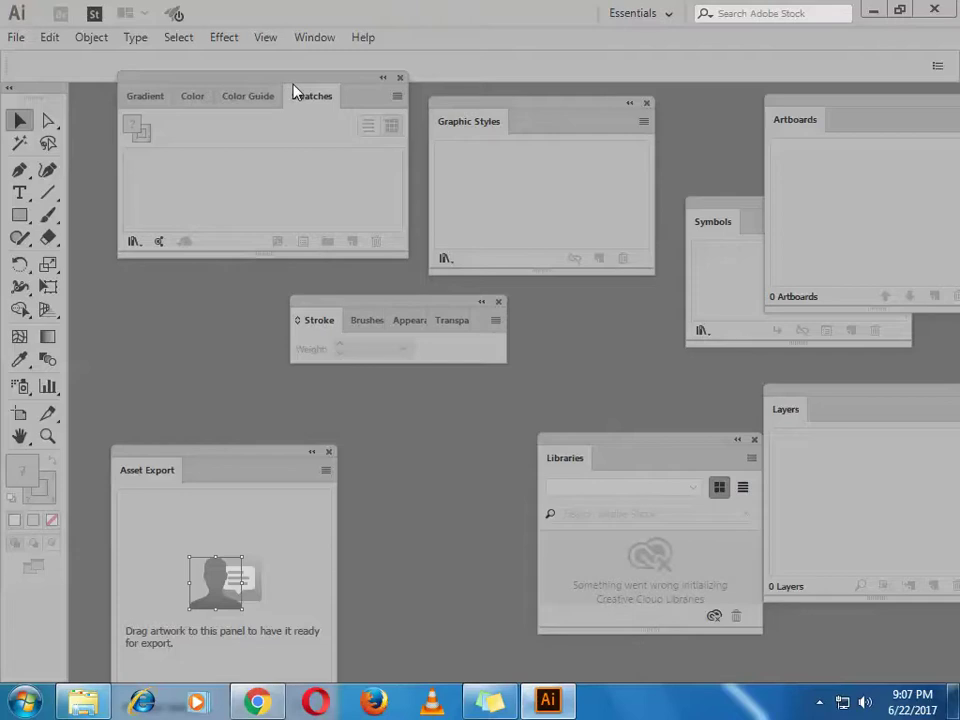
left_click_drag(295, 90, 290, 125)
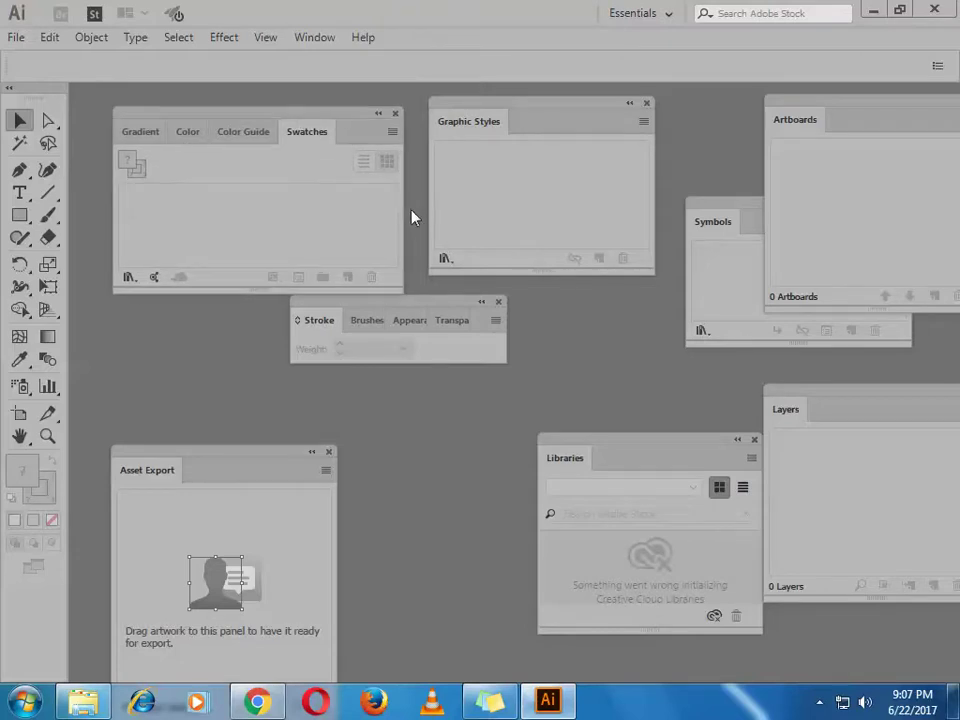
- Narrow the Swatches group, check each of its tabs, and move the Stroke group down-right
left_click_drag(405, 210, 364, 210)
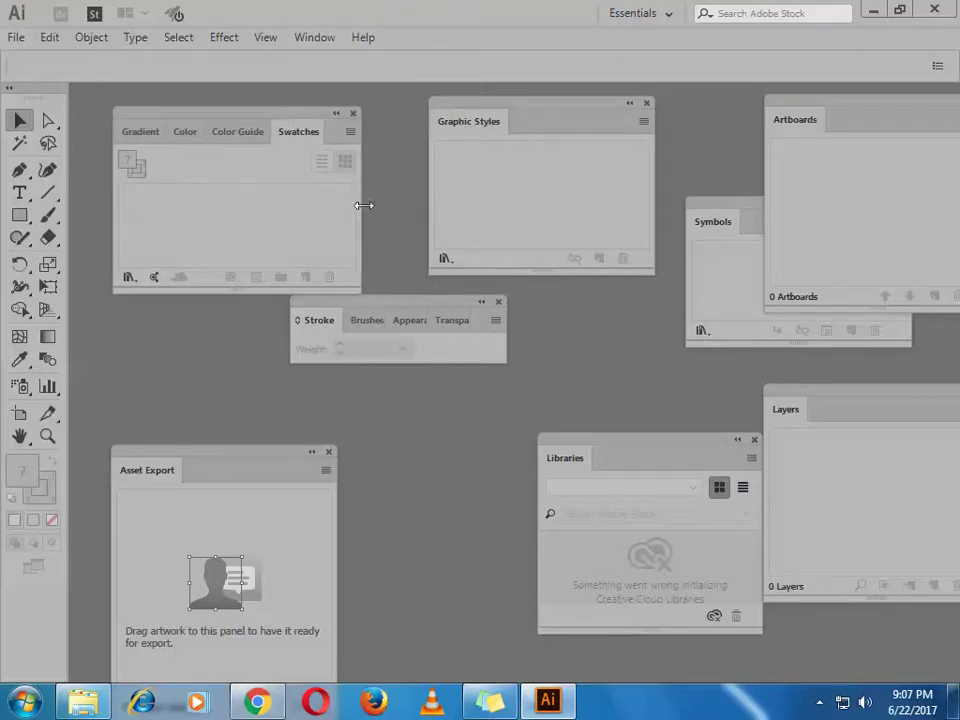
left_click(238, 131)
left_click(184, 131)
left_click(140, 131)
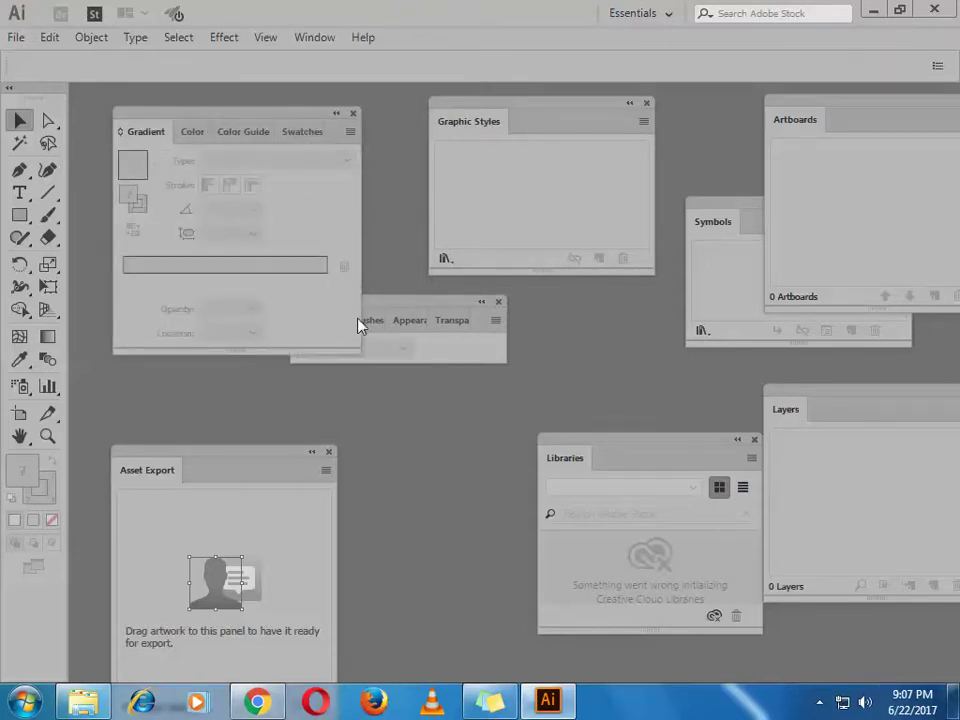
left_click(292, 131)
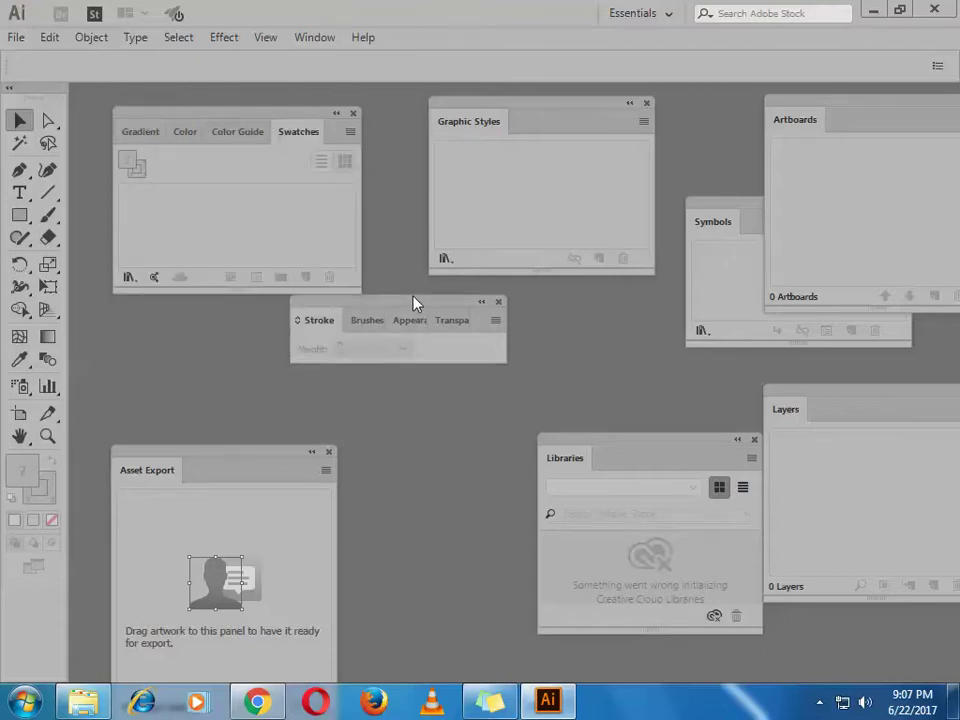
left_click_drag(409, 302, 474, 337)
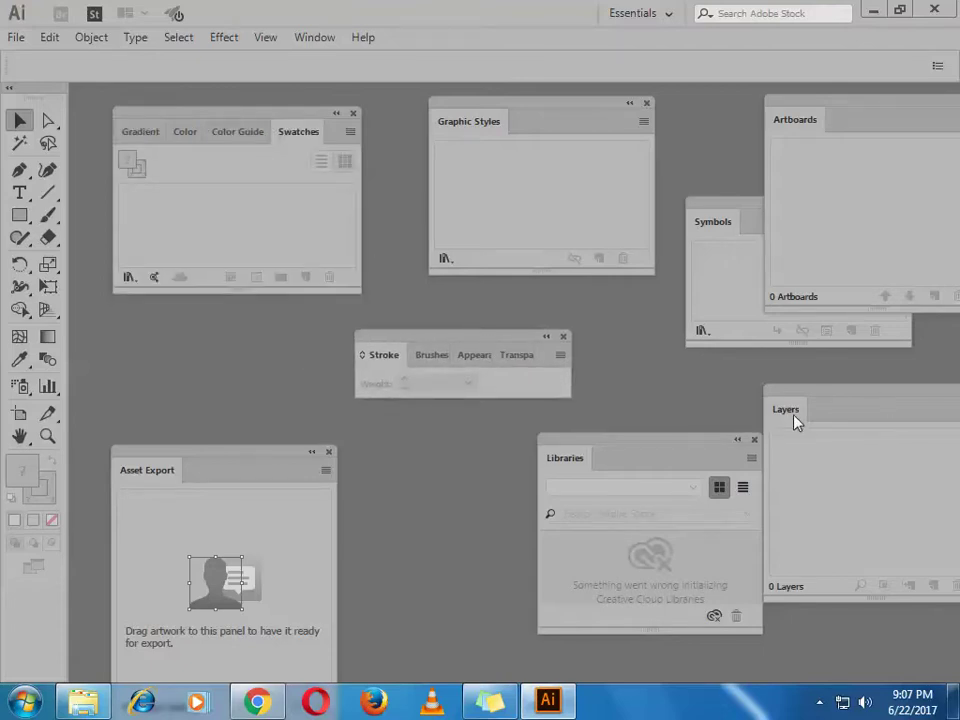
- Dock Layers under the Swatches group, Stroke under Layers, and Artboards as a tab beside Layers
mouse_move(795, 422)
left_mouse_down()
mouse_move(703, 392)
mouse_move(191, 332)
mouse_move(148, 317)
left_mouse_up()
left_click_drag(226, 293, 330, 377)
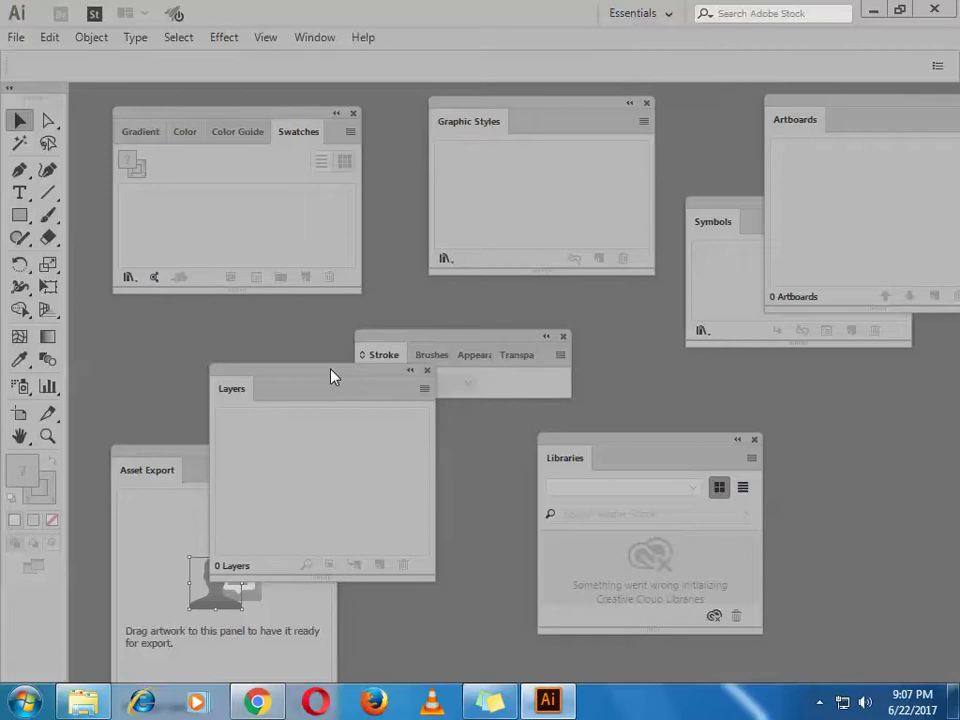
left_click_drag(296, 364, 257, 293)
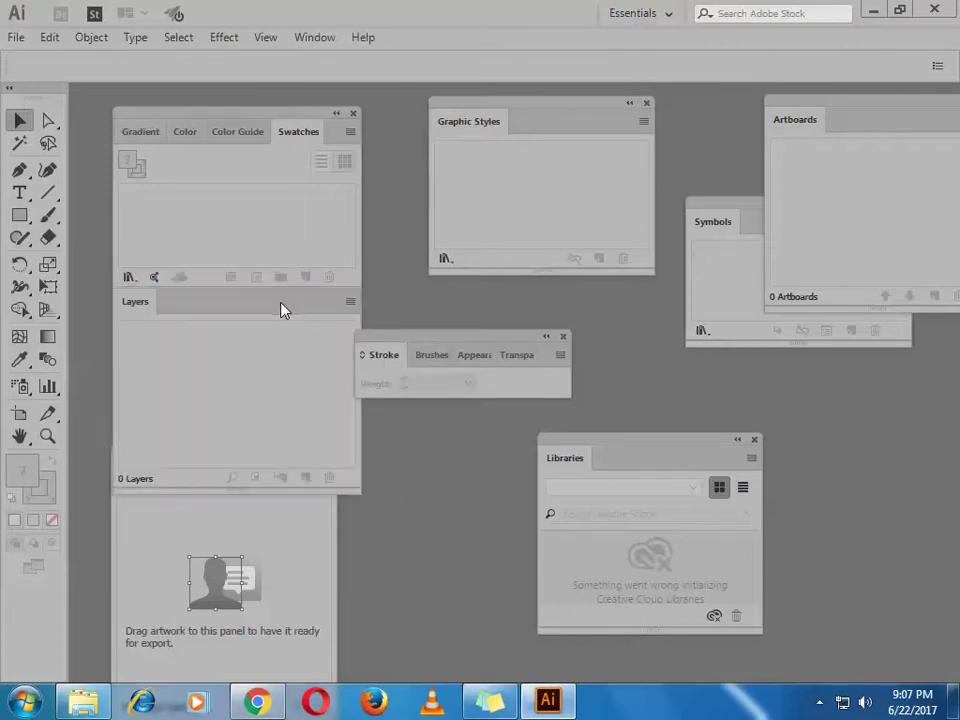
left_click_drag(395, 349, 207, 497)
mouse_move(247, 116)
left_mouse_down()
mouse_move(396, 146)
mouse_move(227, 167)
mouse_move(304, 161)
mouse_move(308, 173)
mouse_move(386, 161)
mouse_move(373, 150)
mouse_move(381, 140)
mouse_move(351, 137)
left_mouse_up()
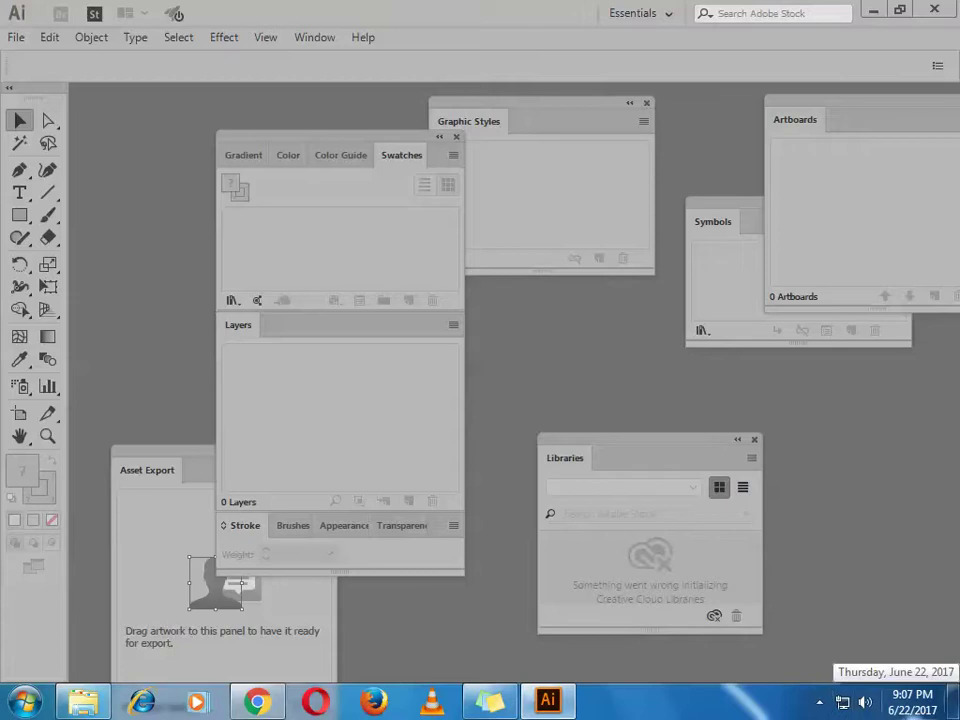
left_click(818, 704)
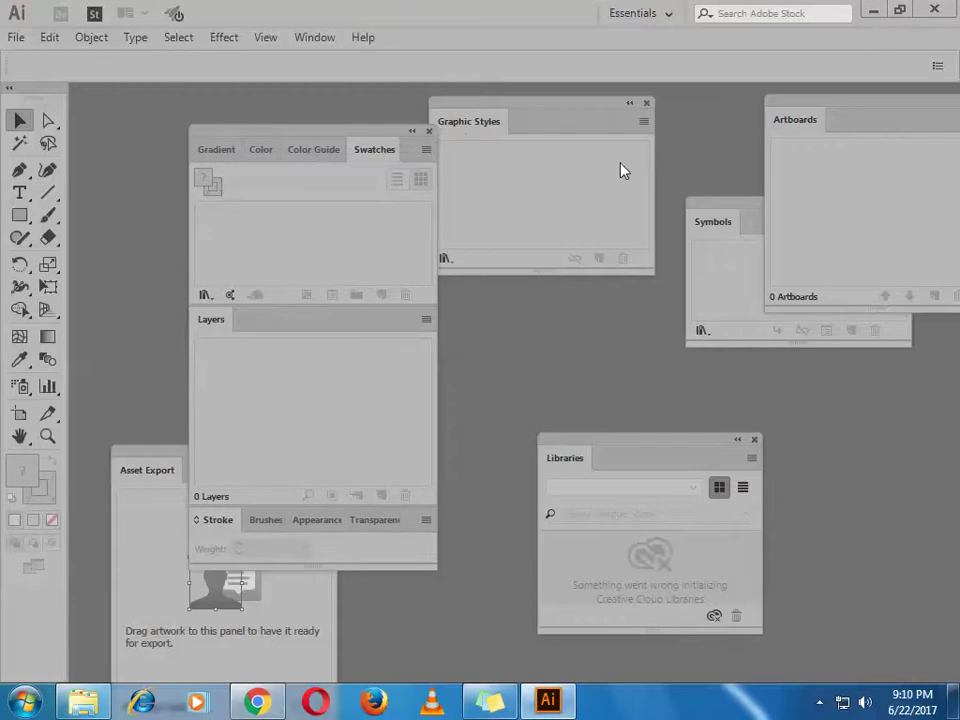
mouse_move(807, 124)
left_mouse_down()
mouse_move(263, 330)
mouse_move(273, 329)
left_mouse_up()
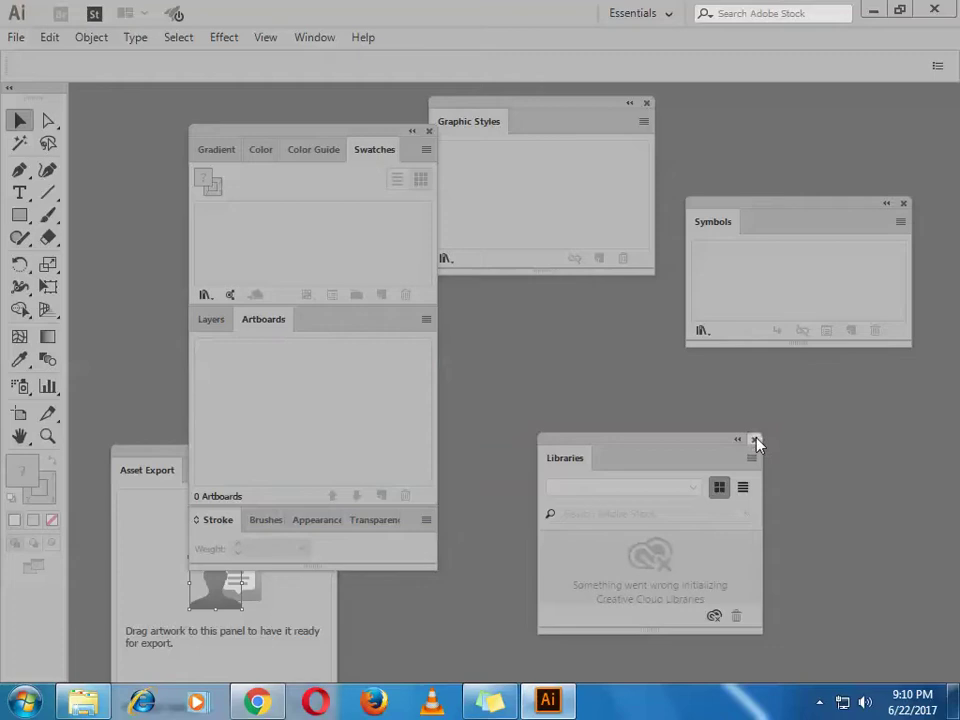
- Close the Libraries, Symbols, Graphic Styles and Asset Export panels and shorten Artboards
left_click(754, 439)
left_click(904, 204)
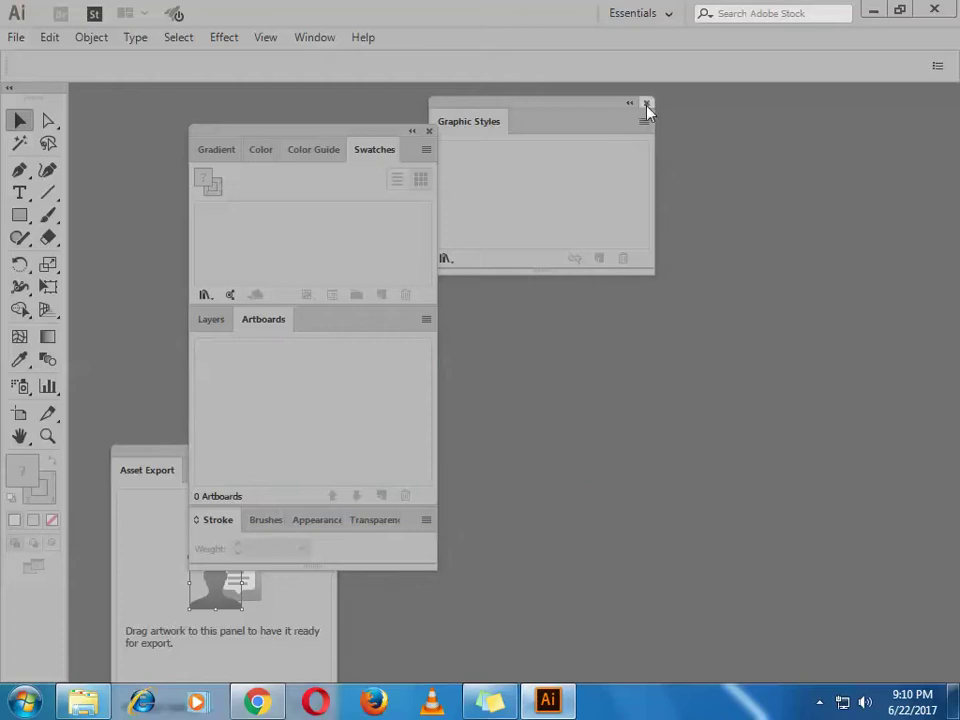
left_click(646, 104)
left_click(150, 450)
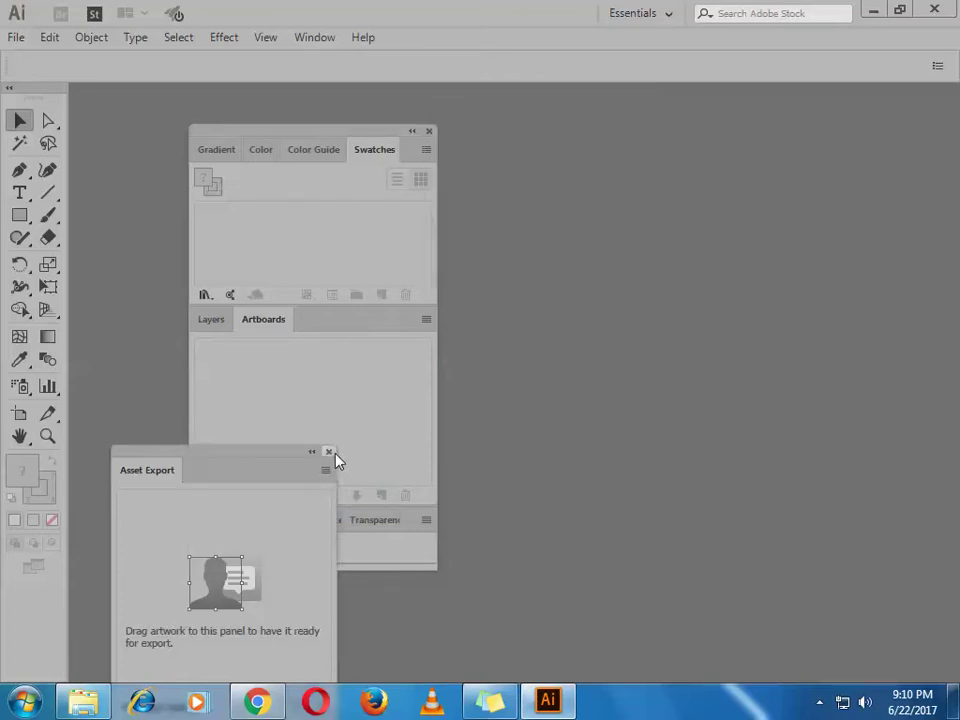
left_click(329, 452)
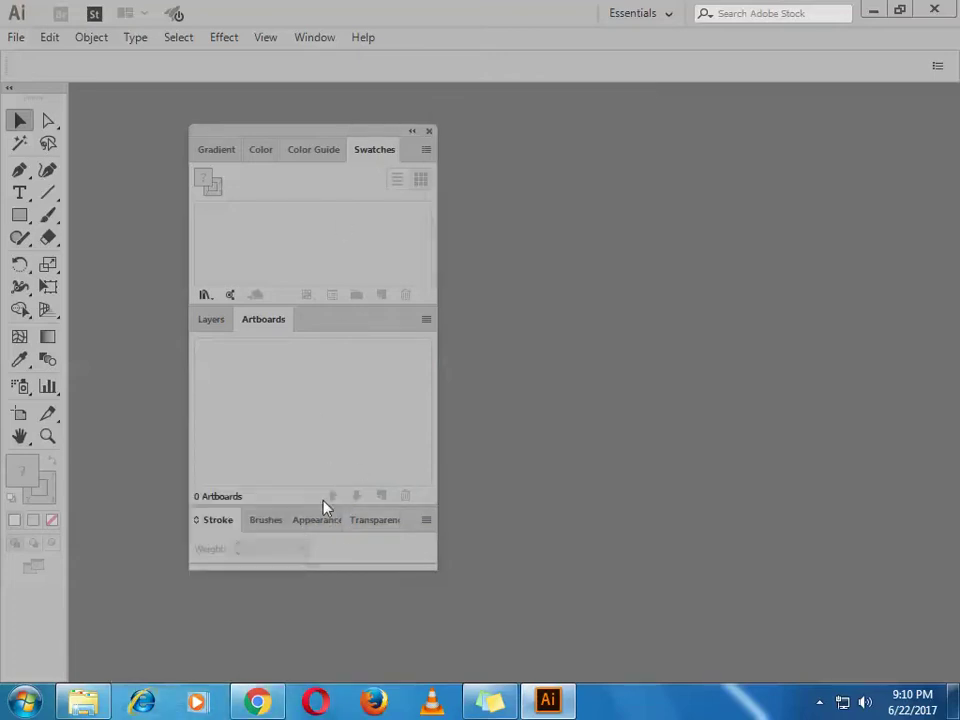
left_click_drag(319, 505, 319, 463)
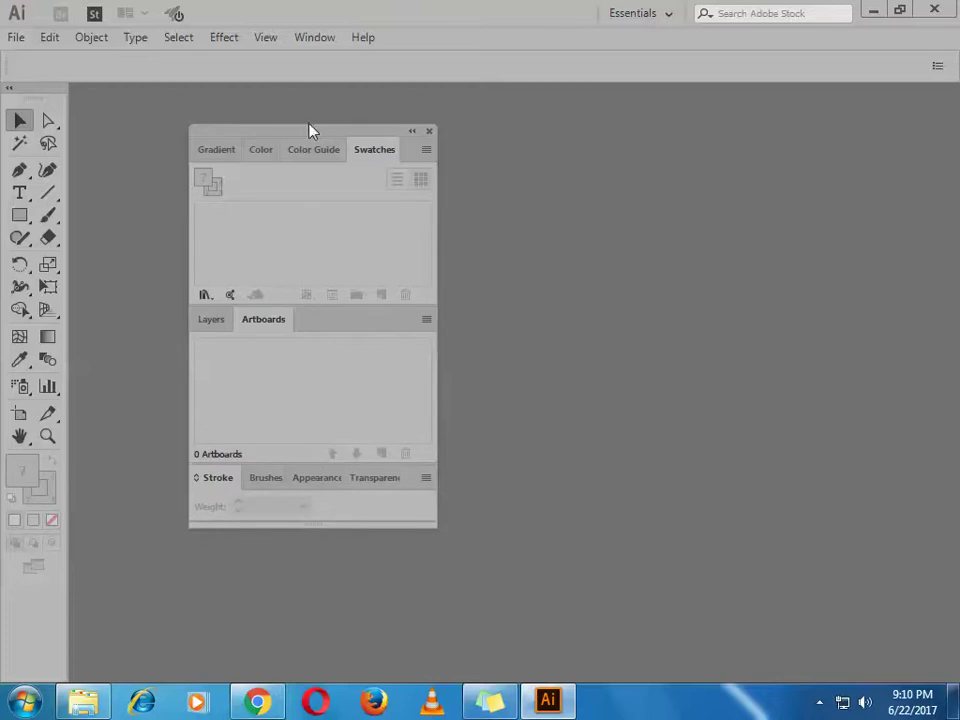
- Dock the stacked Gradient, Layers/Artboards and Stroke column against the right edge
mouse_move(307, 133)
left_mouse_down()
mouse_move(516, 177)
mouse_move(558, 200)
left_mouse_up()
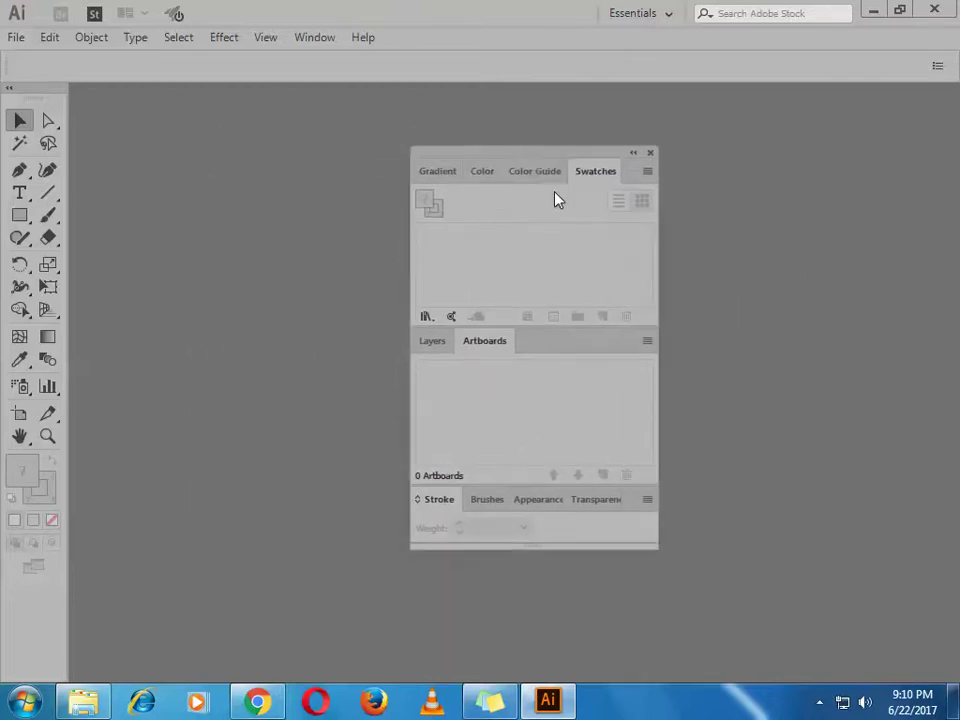
left_click_drag(470, 158, 362, 144)
left_click(330, 157)
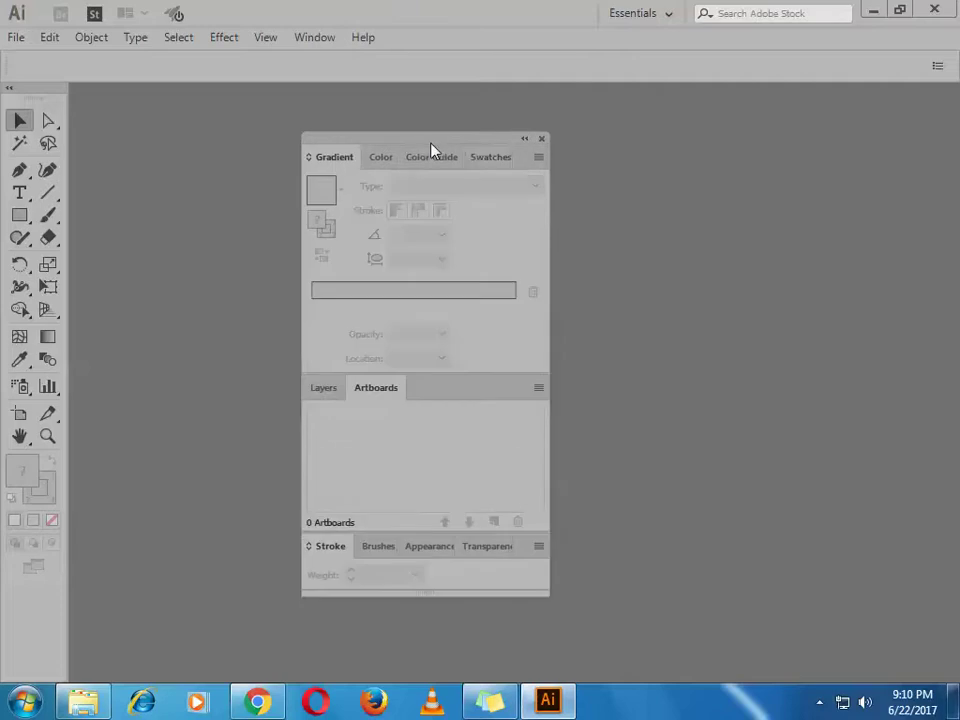
mouse_move(428, 145)
left_mouse_down()
mouse_move(857, 97)
mouse_move(843, 91)
left_mouse_up()
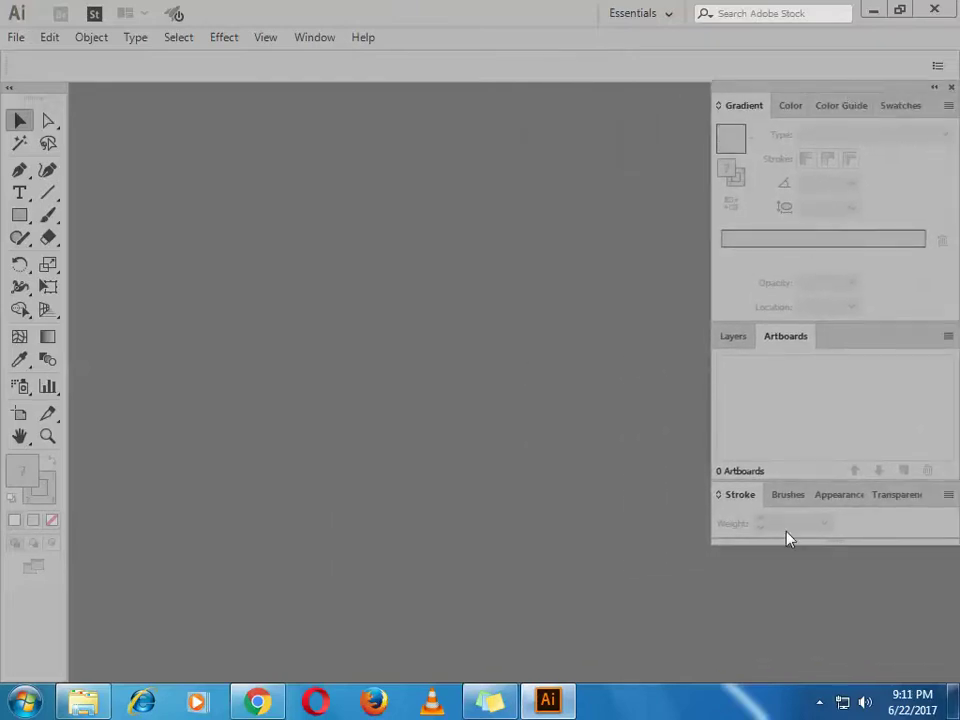
left_click(819, 701)
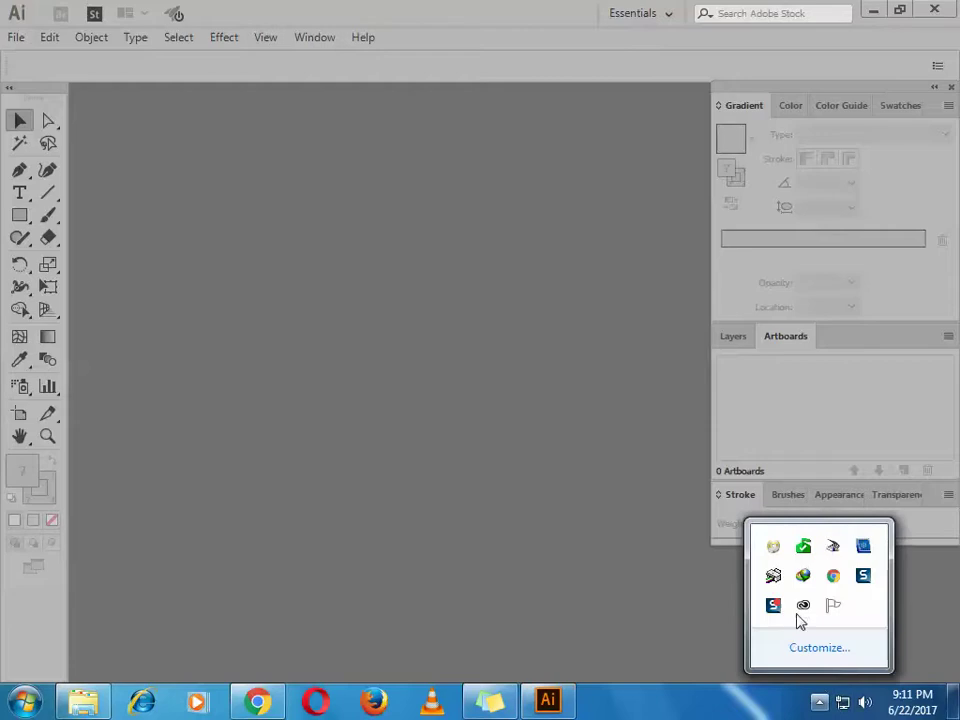
left_click(483, 630)
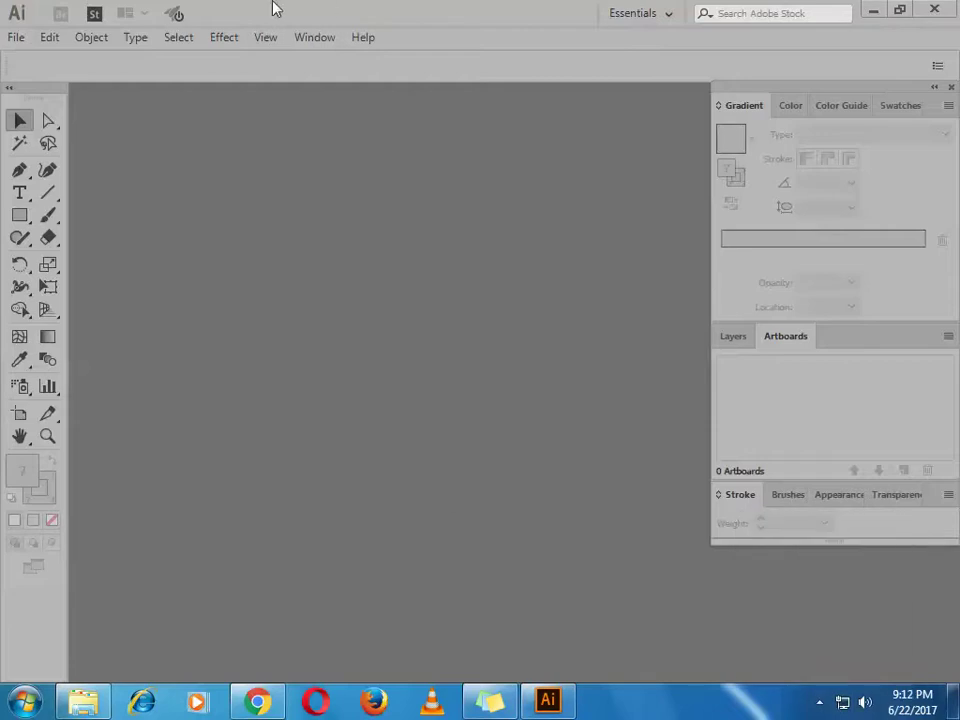
left_click(315, 37)
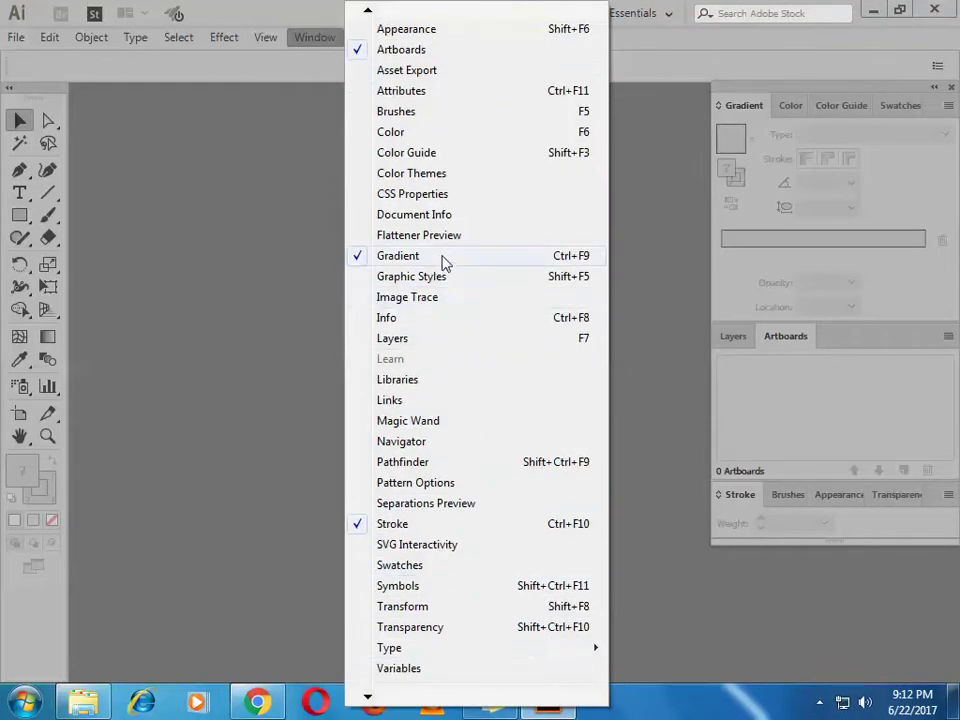
- Open Pathfinder, tear Pathfinder and Align out as floating panels, and close Transform
left_click(403, 462)
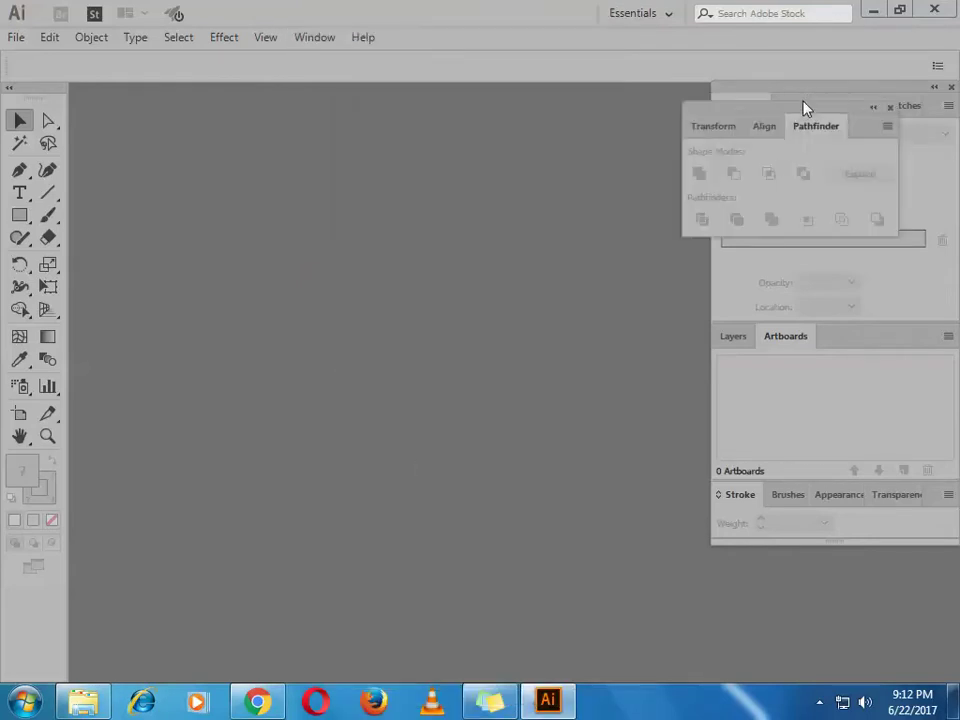
mouse_move(800, 110)
left_mouse_down()
mouse_move(338, 150)
mouse_move(190, 385)
left_mouse_up()
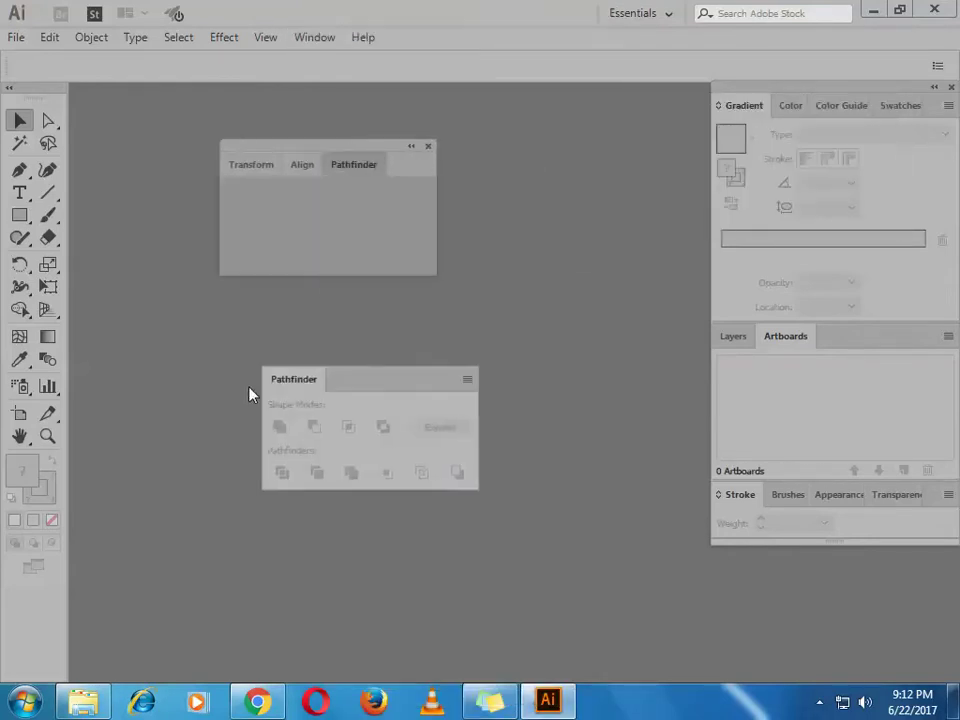
left_click_drag(308, 168, 488, 345)
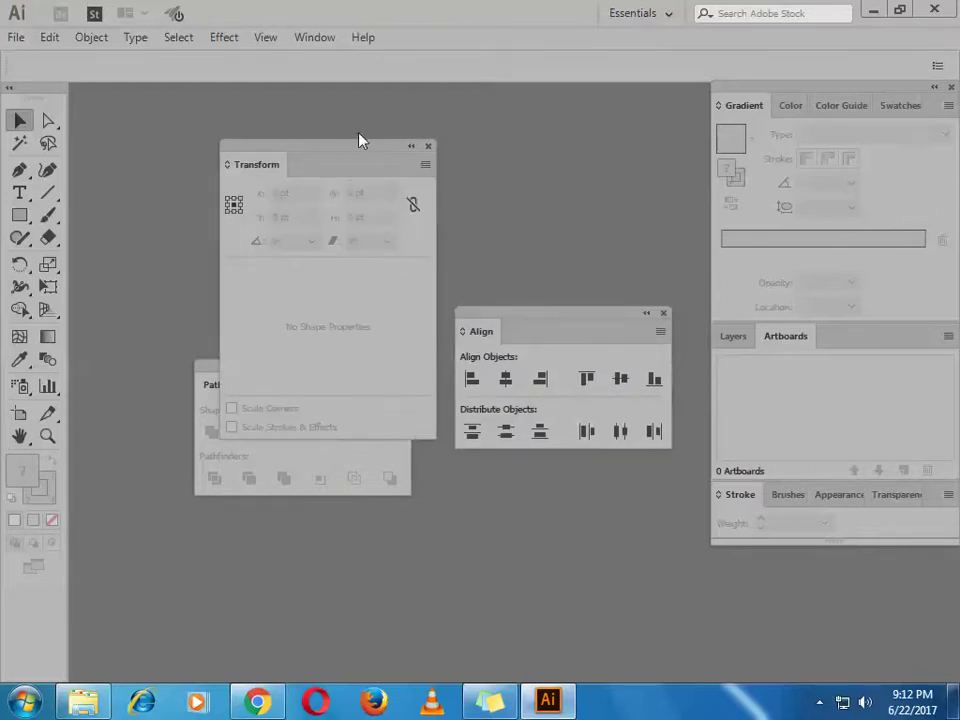
left_click(820, 702)
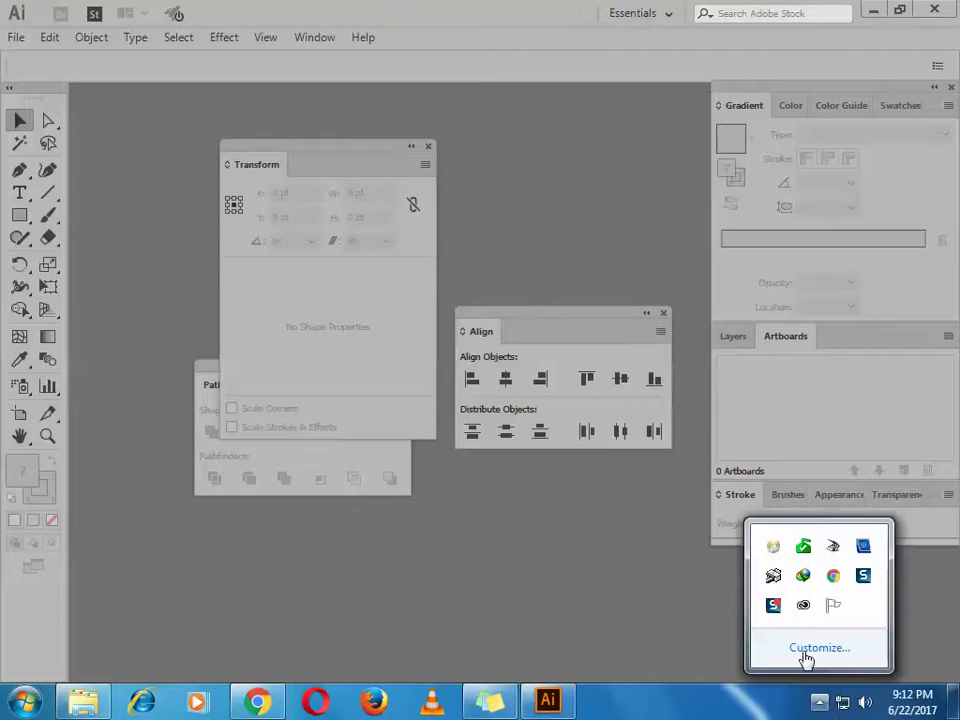
left_click(440, 374)
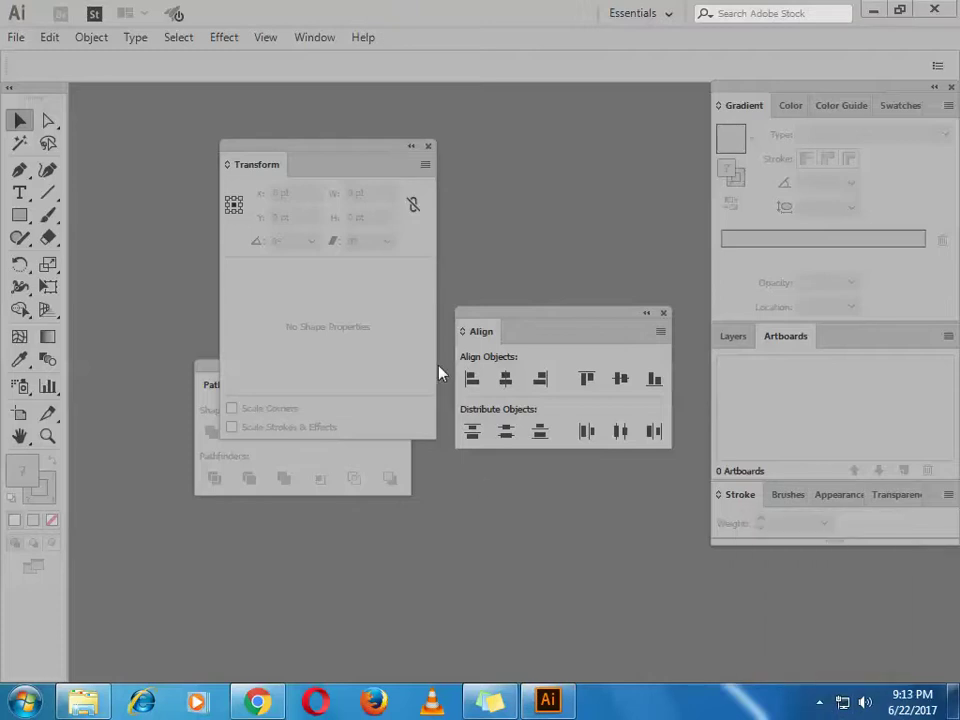
left_click(429, 147)
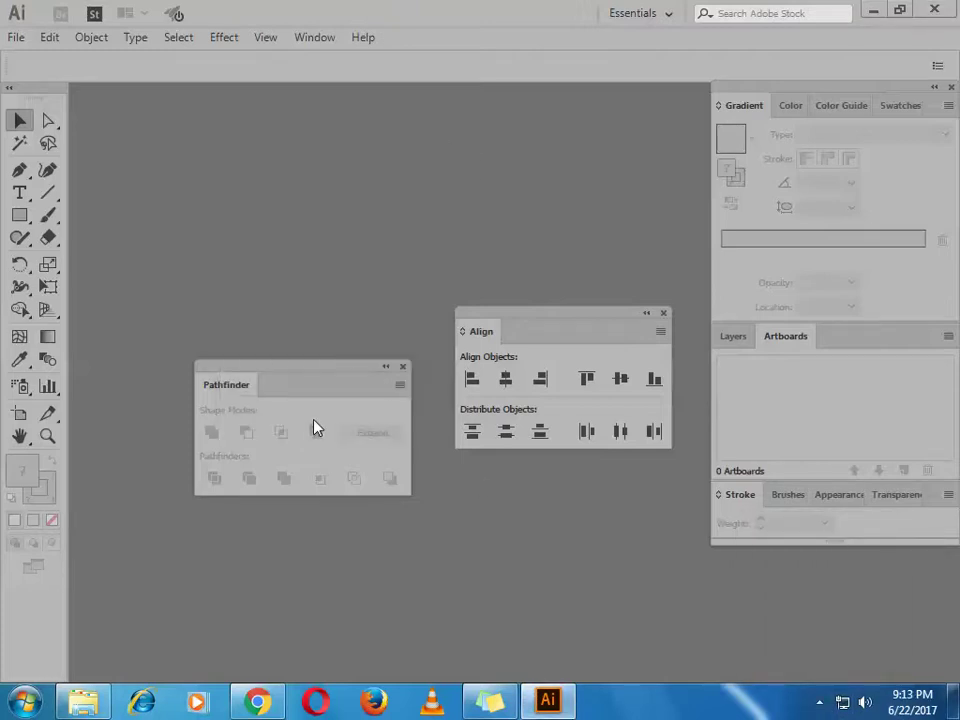
- Dock Pathfinder below Stroke with Align as its tab, and shorten the Color panel
left_click_drag(238, 386, 765, 551)
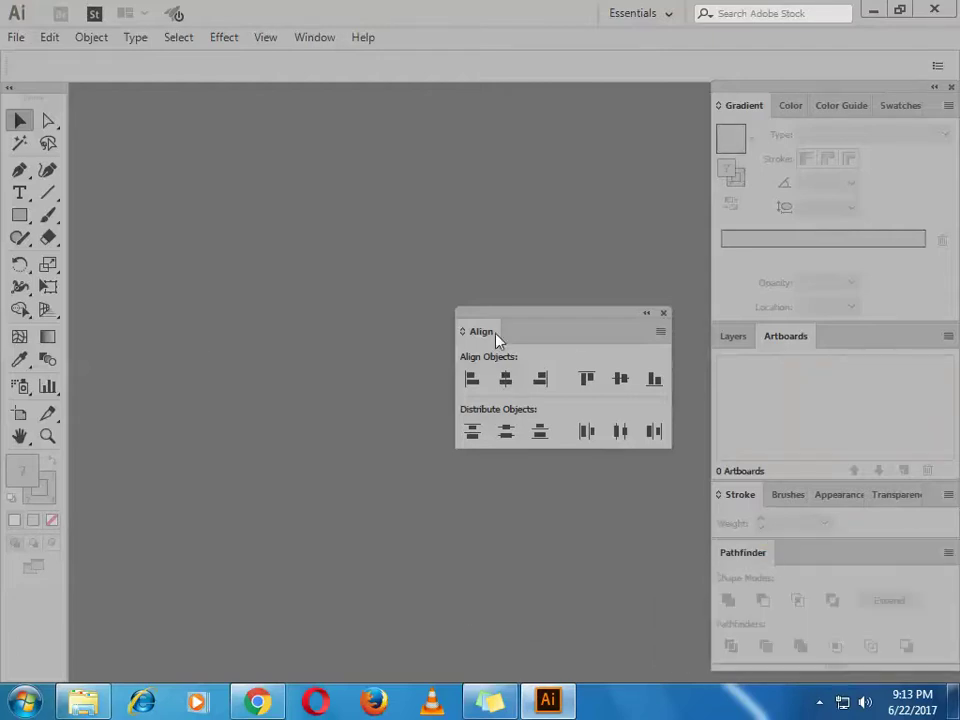
left_click_drag(561, 353, 797, 563)
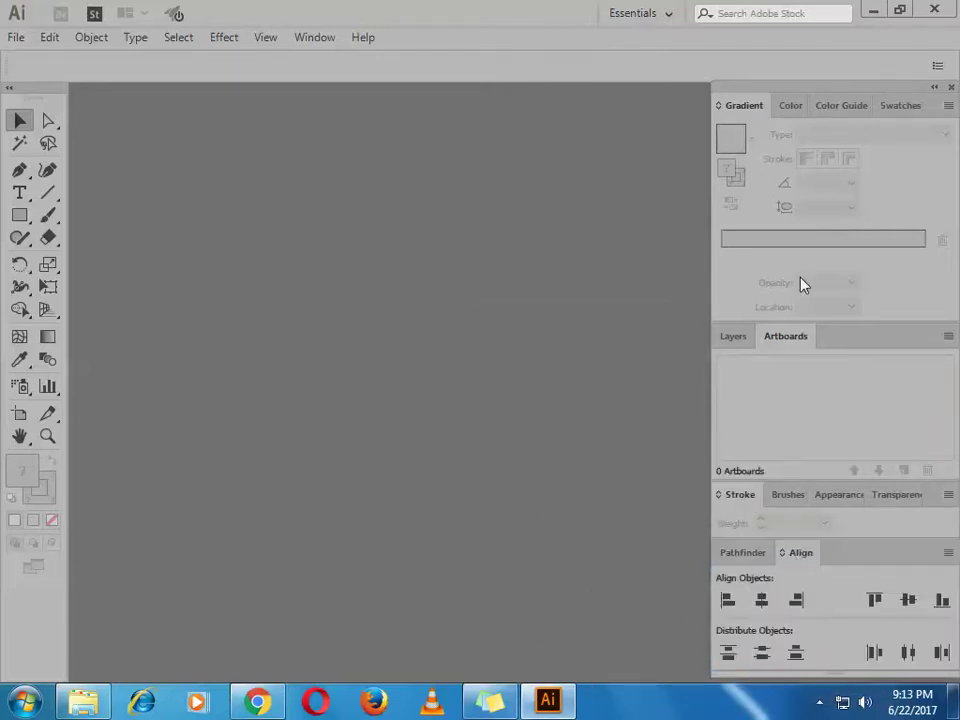
left_click(802, 111)
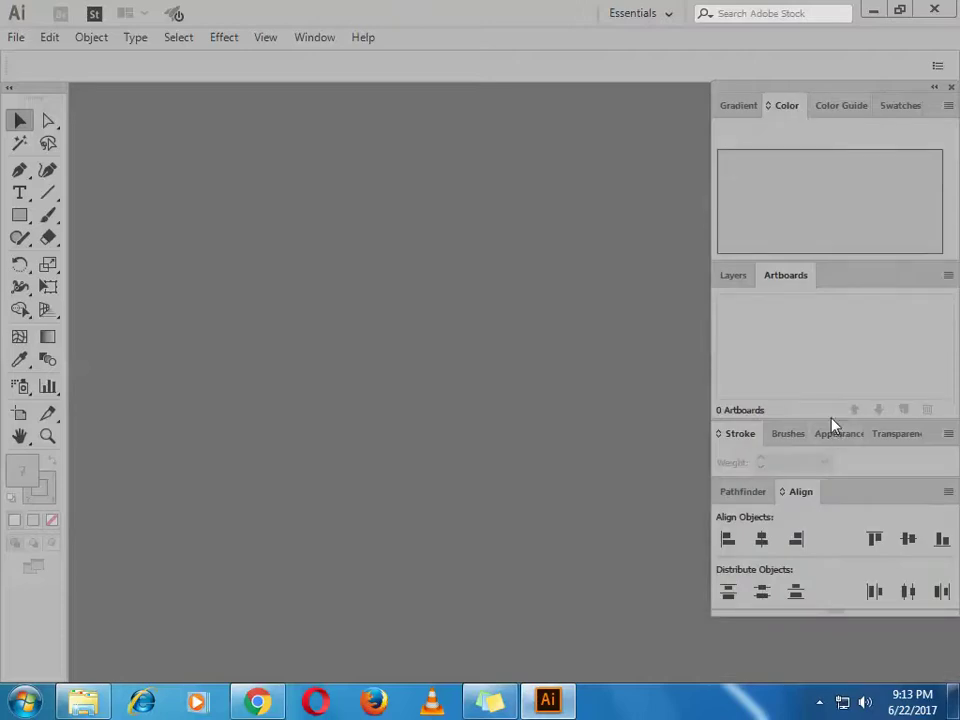
left_click_drag(831, 412, 824, 360)
left_click_drag(829, 239, 823, 208)
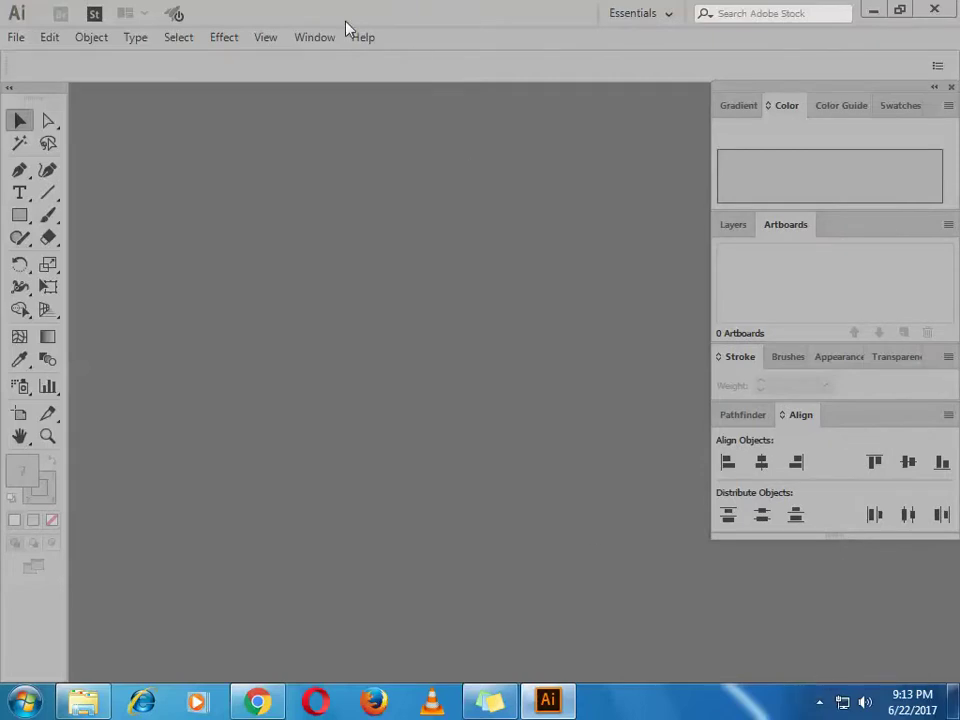
- Open the Window menu to reach the Type panels such as Character, Paragraph and OpenType
left_click(322, 36)
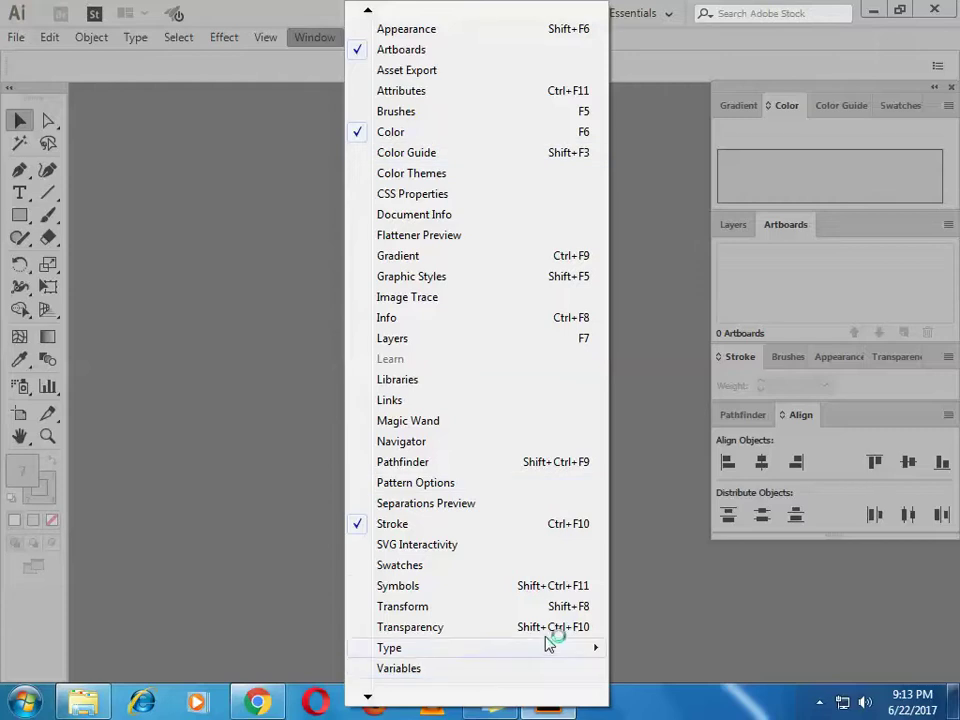
left_click(820, 702)
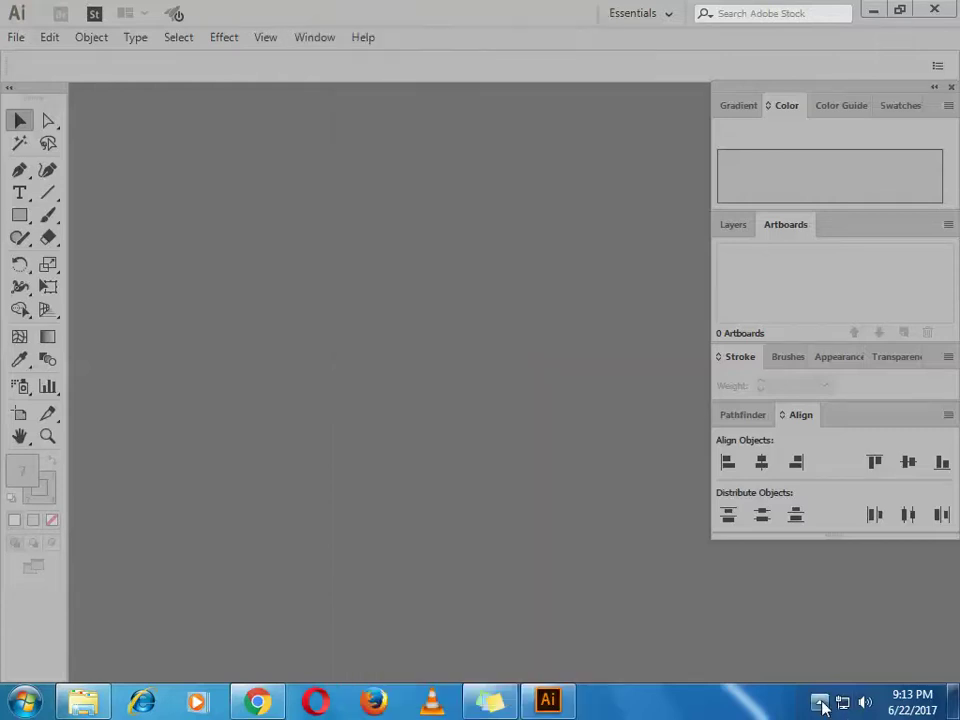
left_click(820, 702)
left_click(306, 99)
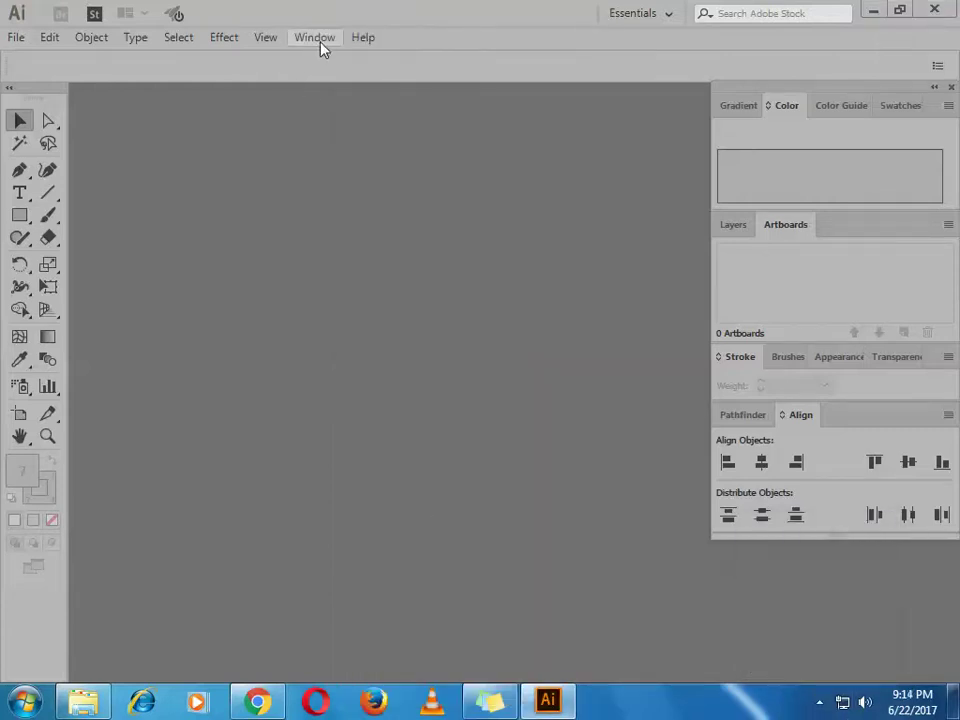
left_click(320, 44)
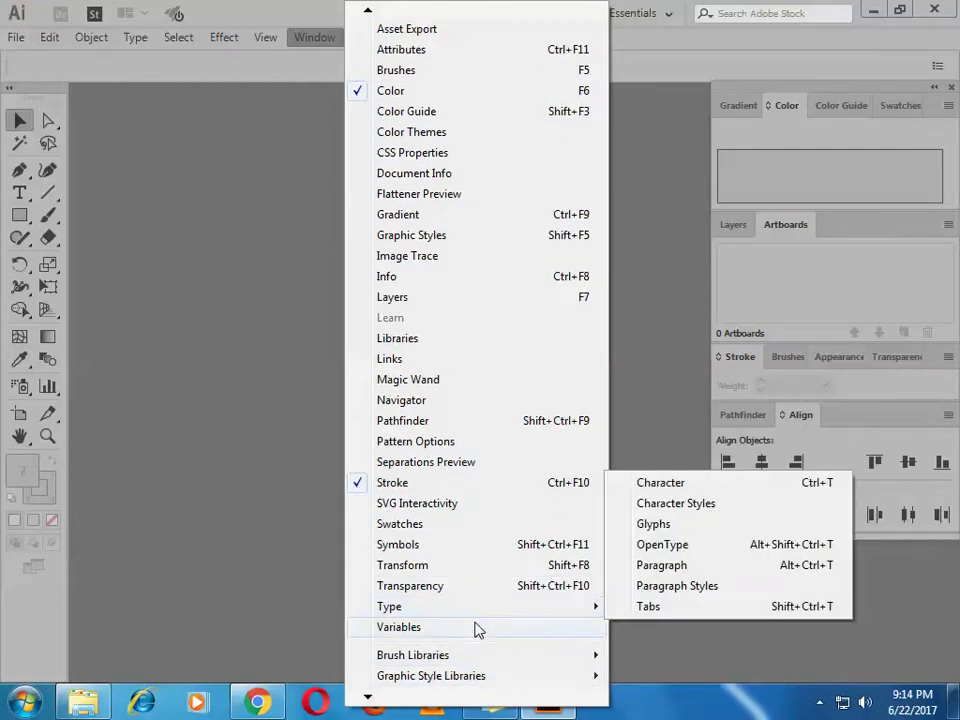
- Open Window > Type > Character and dock that group below Pathfinder/Align
left_click(678, 484)
left_click_drag(707, 118, 357, 148)
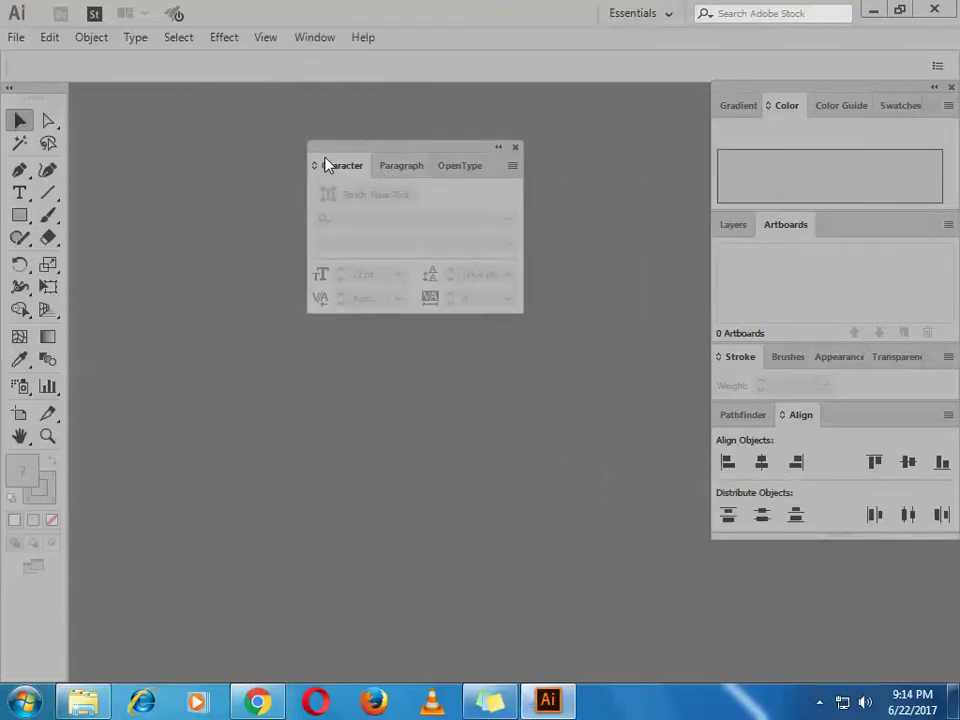
mouse_move(352, 158)
left_mouse_down()
mouse_move(553, 418)
mouse_move(767, 540)
mouse_move(791, 538)
left_mouse_up()
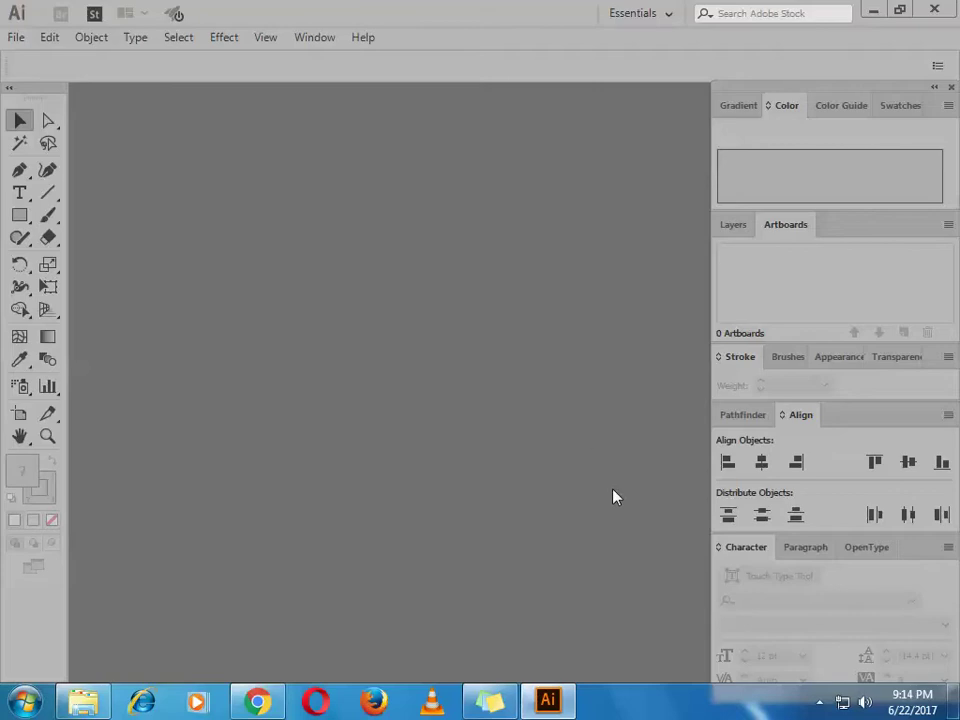
left_click(819, 702)
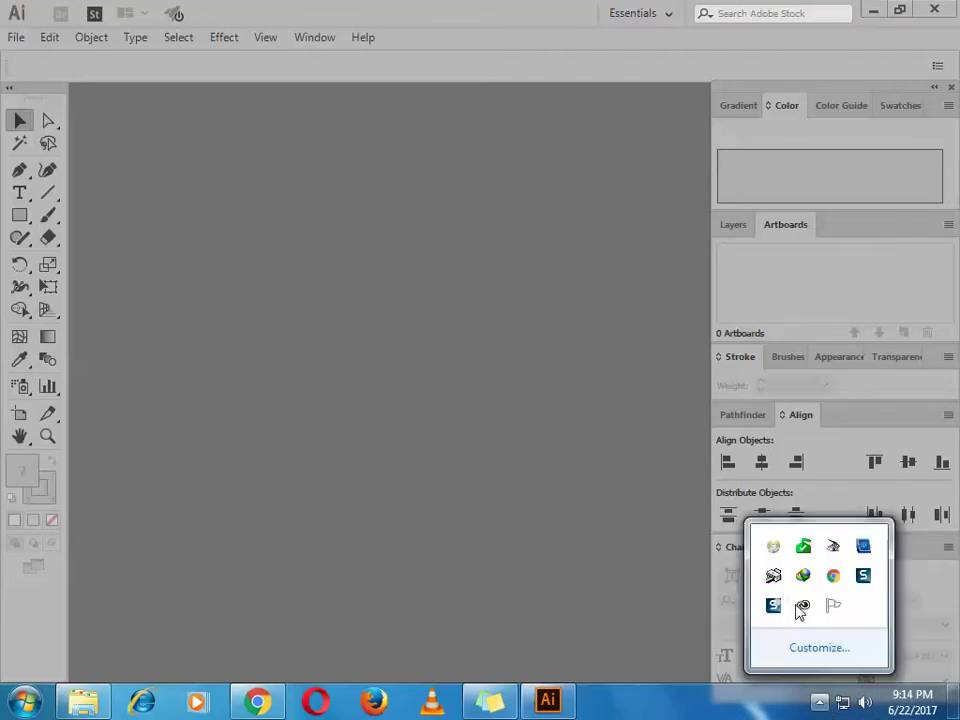
left_click(771, 604)
left_click(314, 37)
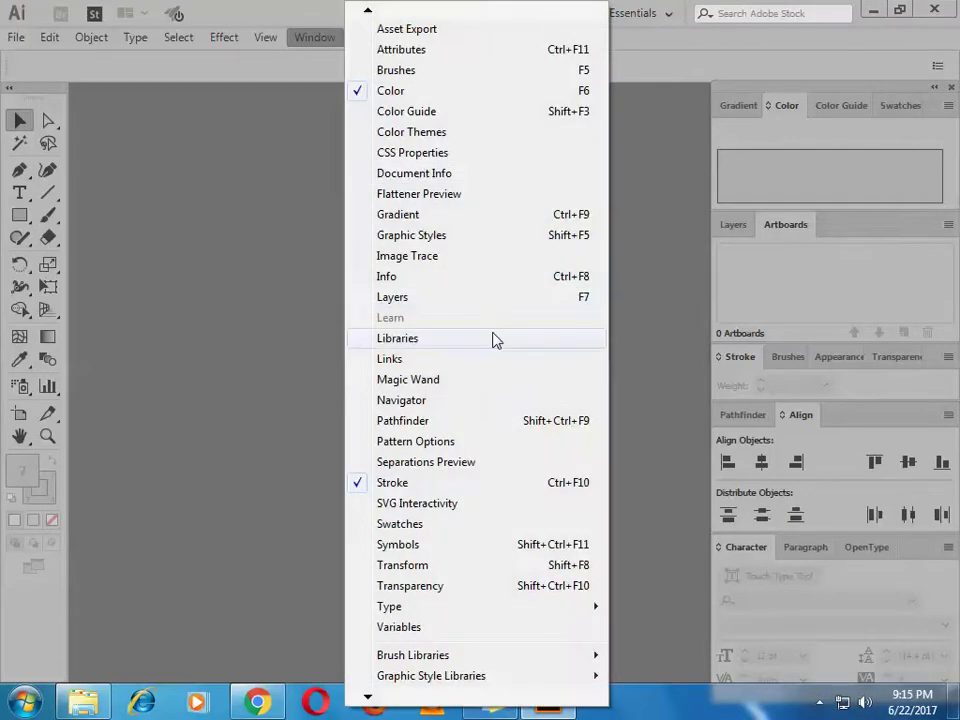
- Open the Links and Image Trace panels and move both floating panels left
left_click(471, 359)
mouse_move(490, 377)
left_mouse_down()
mouse_move(422, 310)
mouse_move(312, 262)
left_mouse_up()
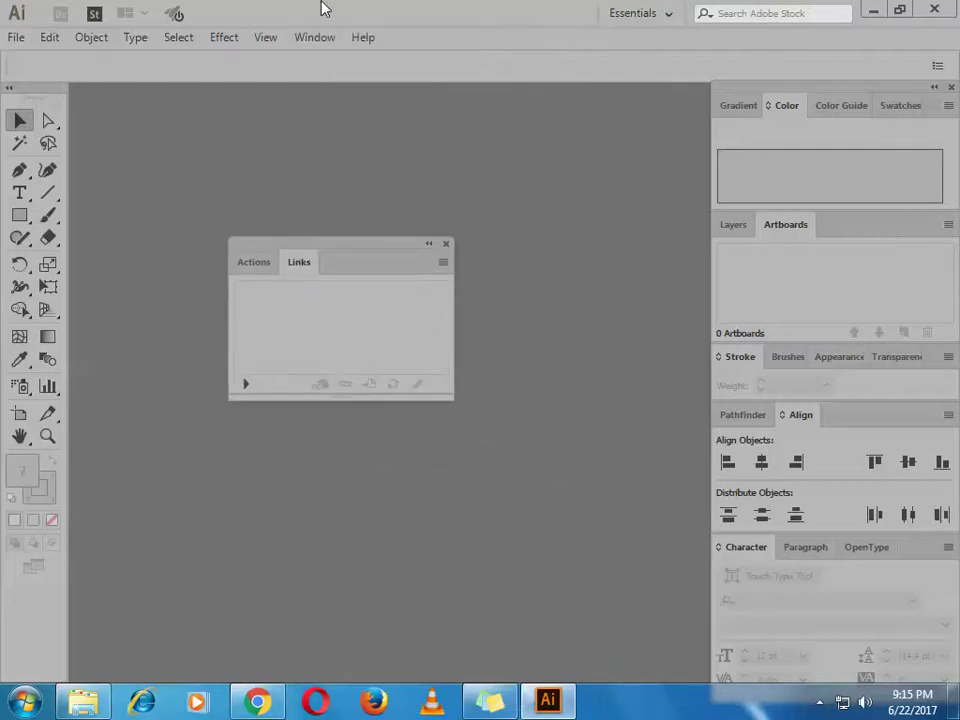
left_click(328, 37)
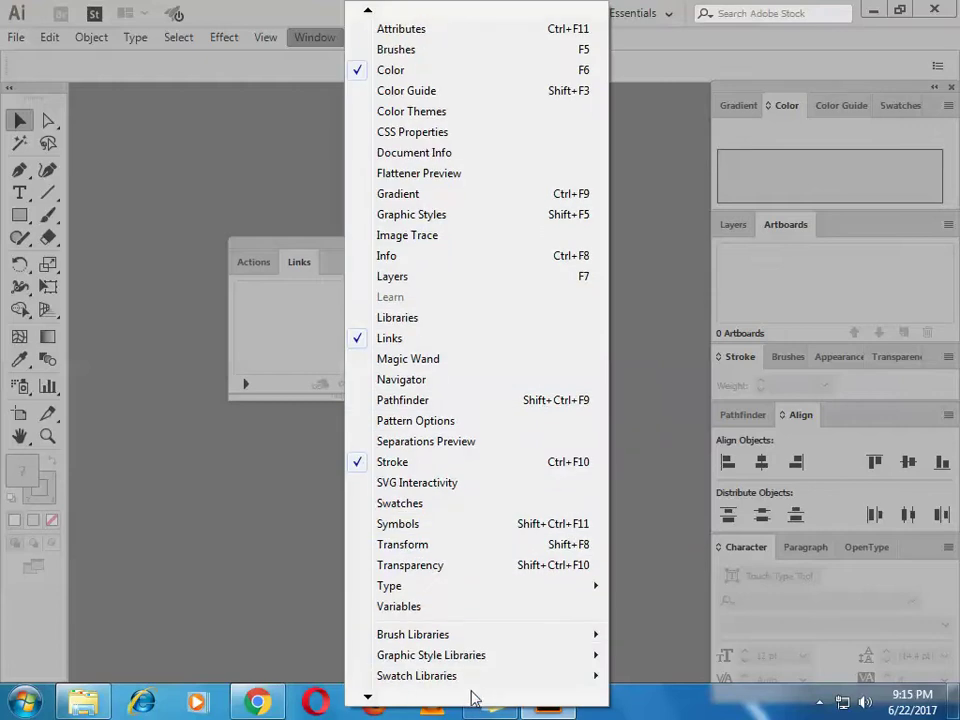
left_click(433, 237)
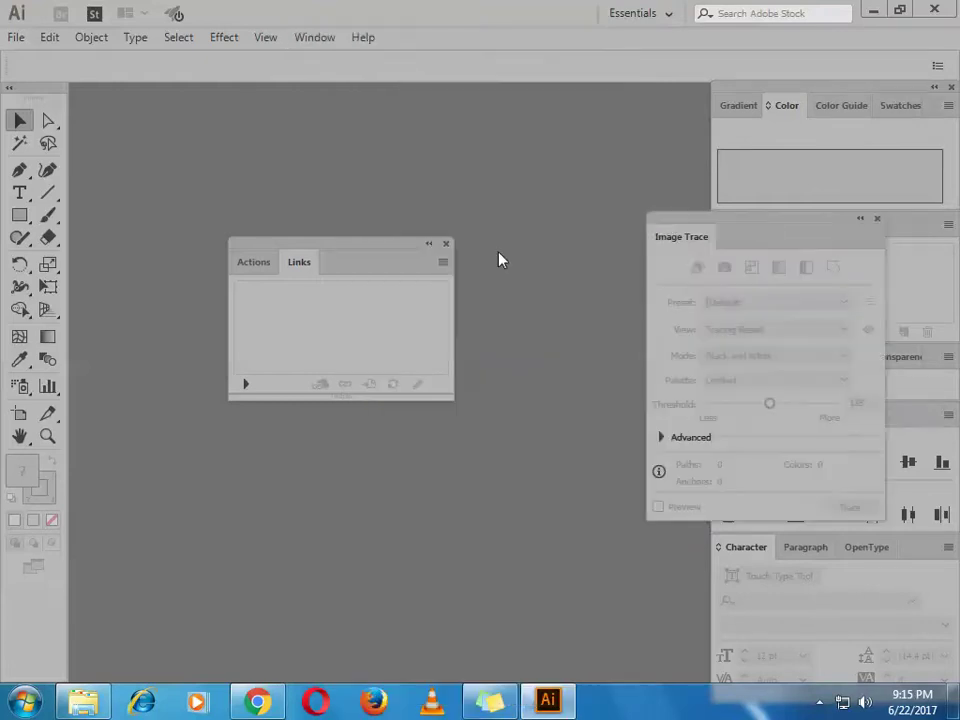
left_click_drag(744, 228, 531, 239)
left_click_drag(360, 242, 320, 200)
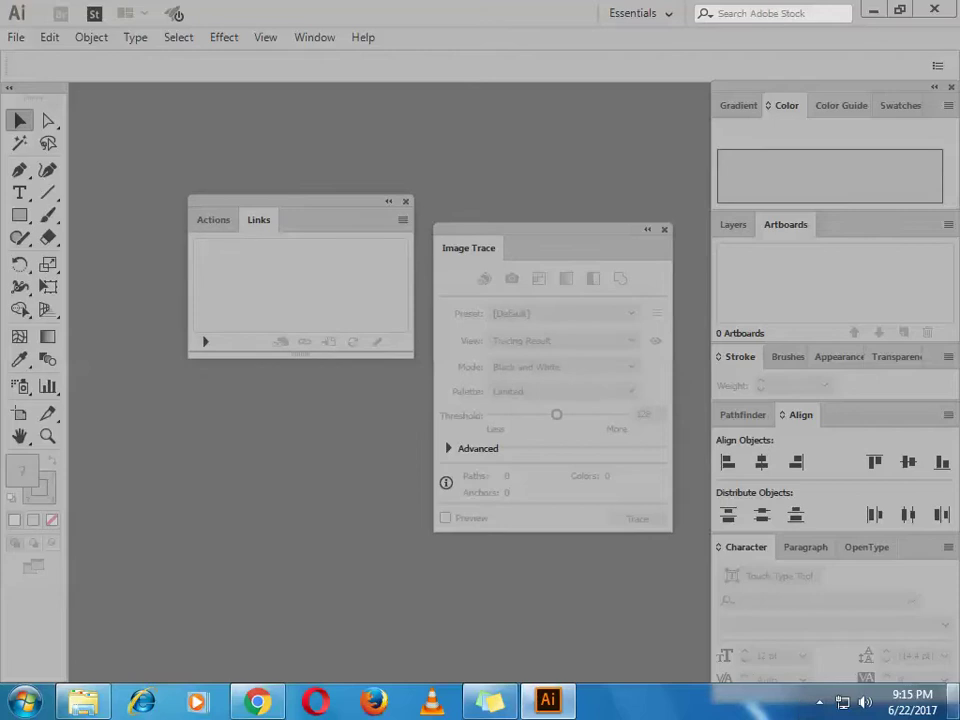
- Separate and close the Actions panel, then dock Links as a tab beside Layers and Artboards
left_click(819, 702)
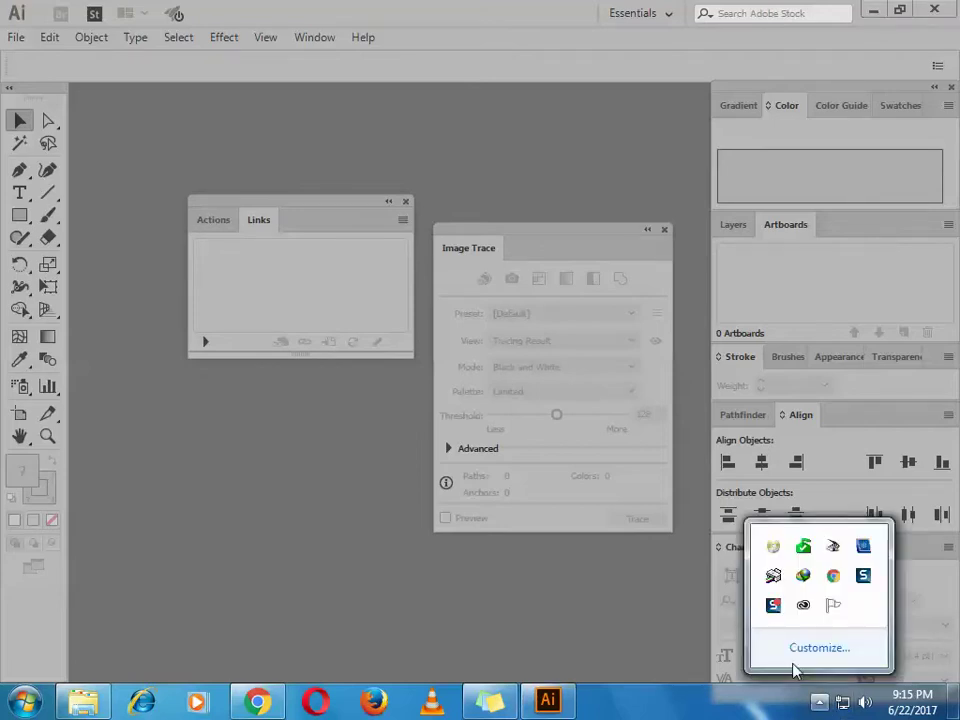
left_click(773, 606)
left_click_drag(212, 224, 148, 476)
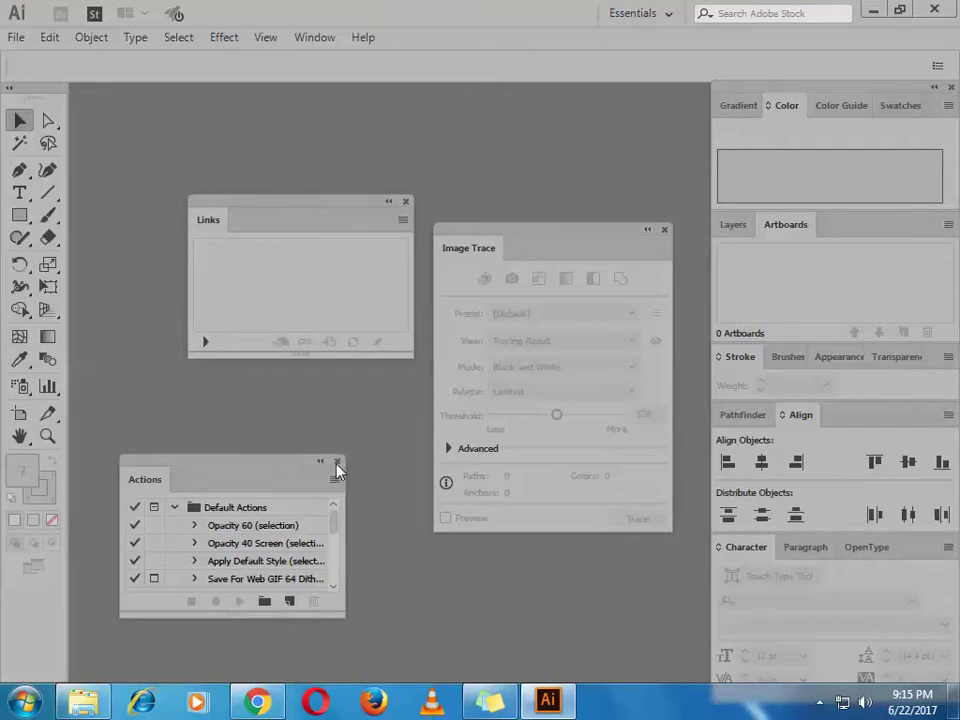
left_click(337, 463)
mouse_move(208, 226)
left_mouse_down()
mouse_move(499, 273)
mouse_move(853, 238)
left_mouse_up()
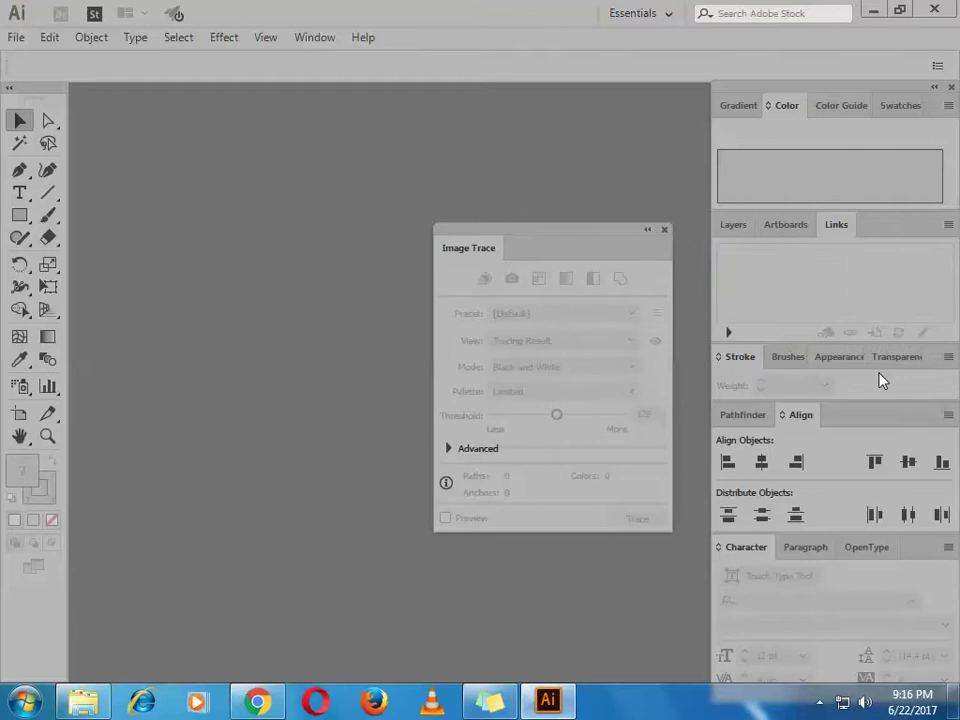
- Dock the floating Image Trace panel as a tab beside Pathfinder and Align
left_click(819, 701)
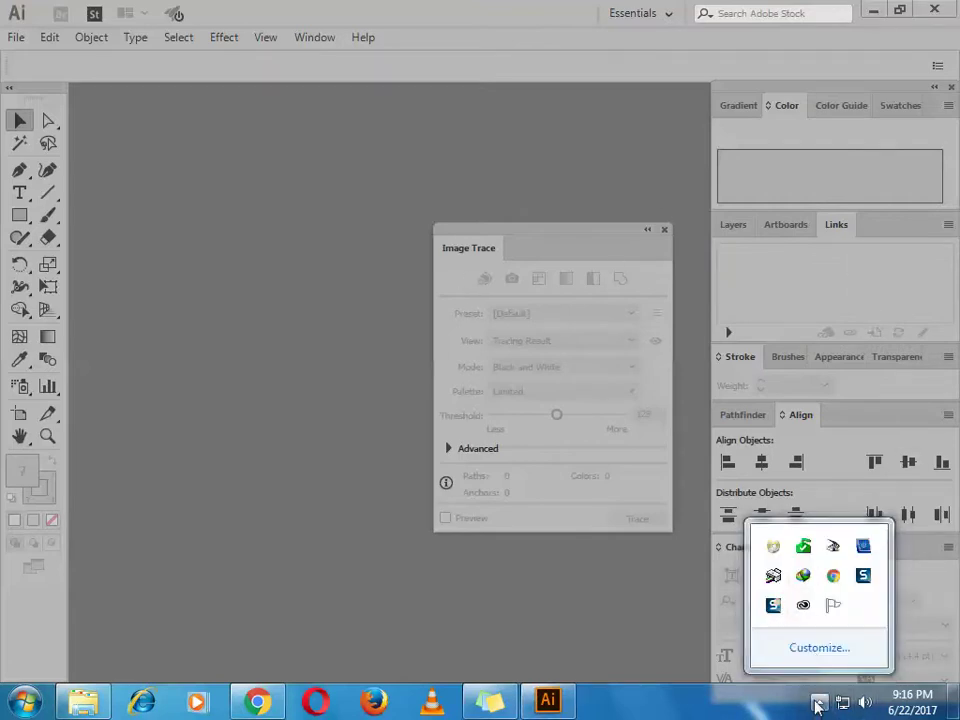
left_click(483, 266)
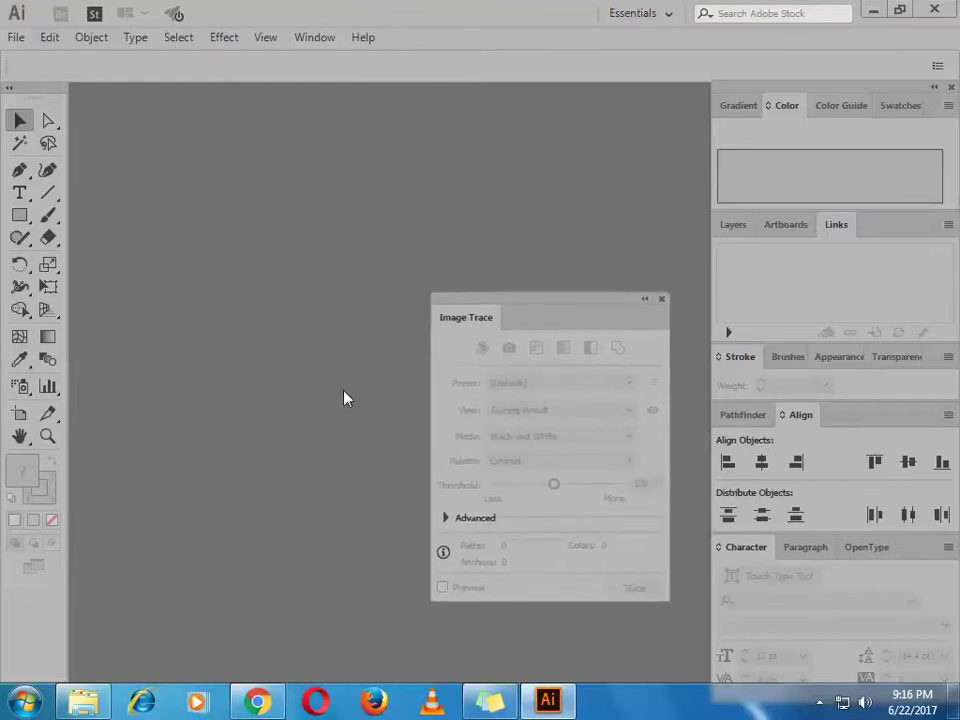
mouse_move(465, 272)
left_mouse_down()
mouse_move(767, 467)
mouse_move(835, 418)
left_mouse_up()
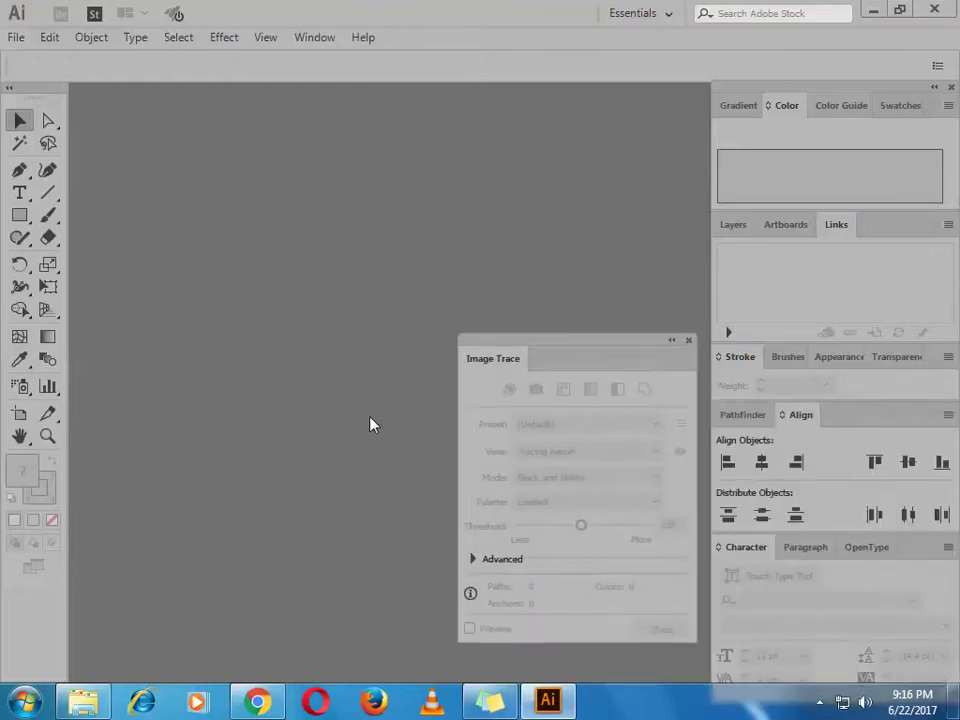
left_click_drag(835, 418, 853, 416)
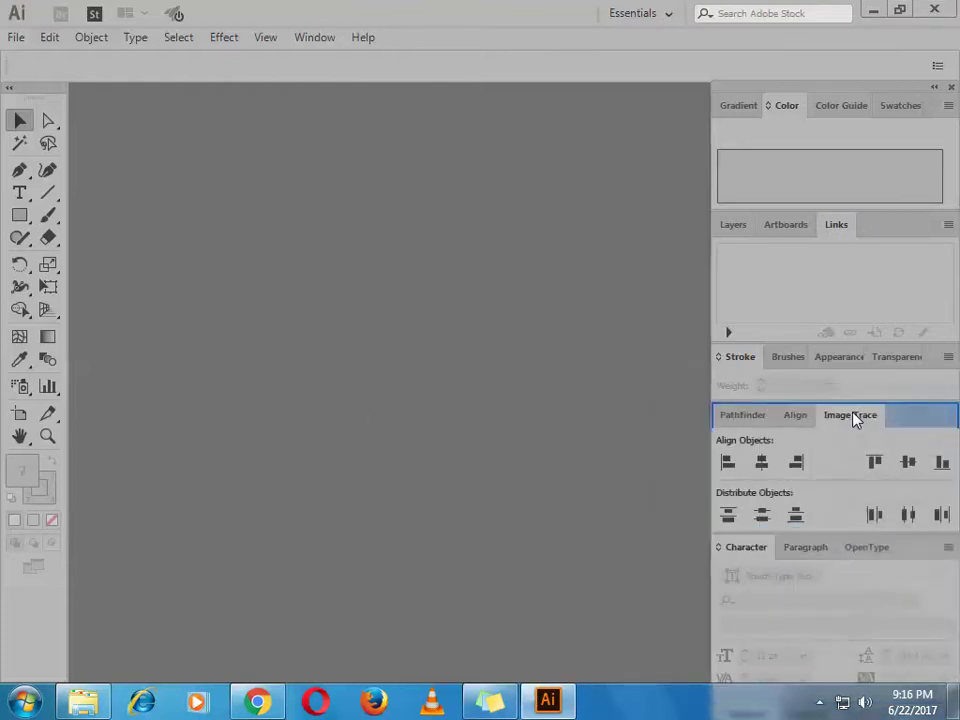
left_click(797, 430)
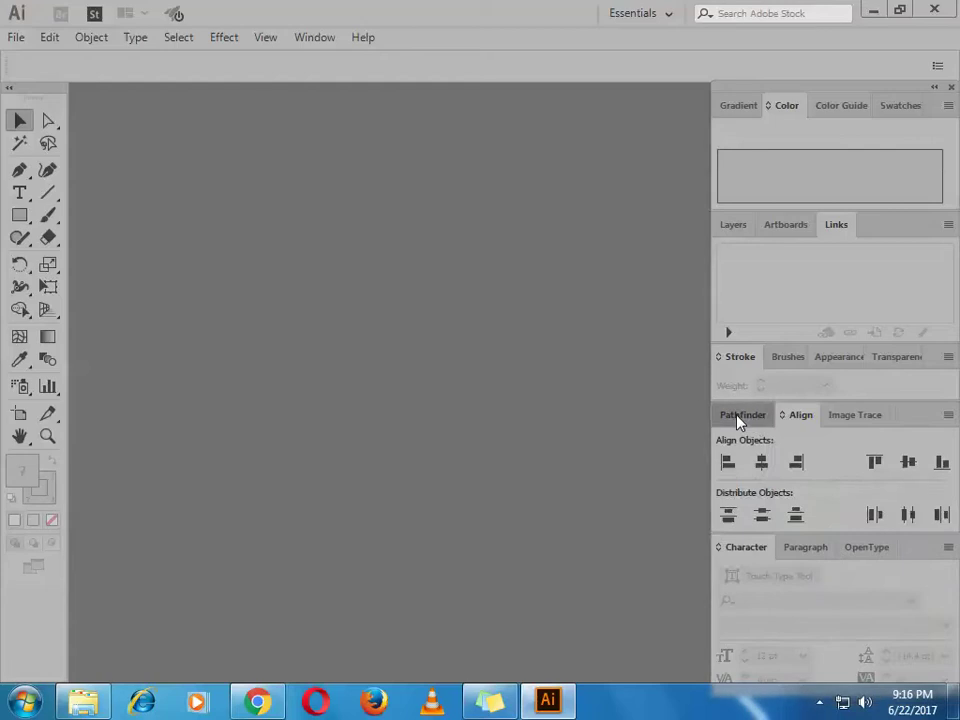
left_click(742, 416)
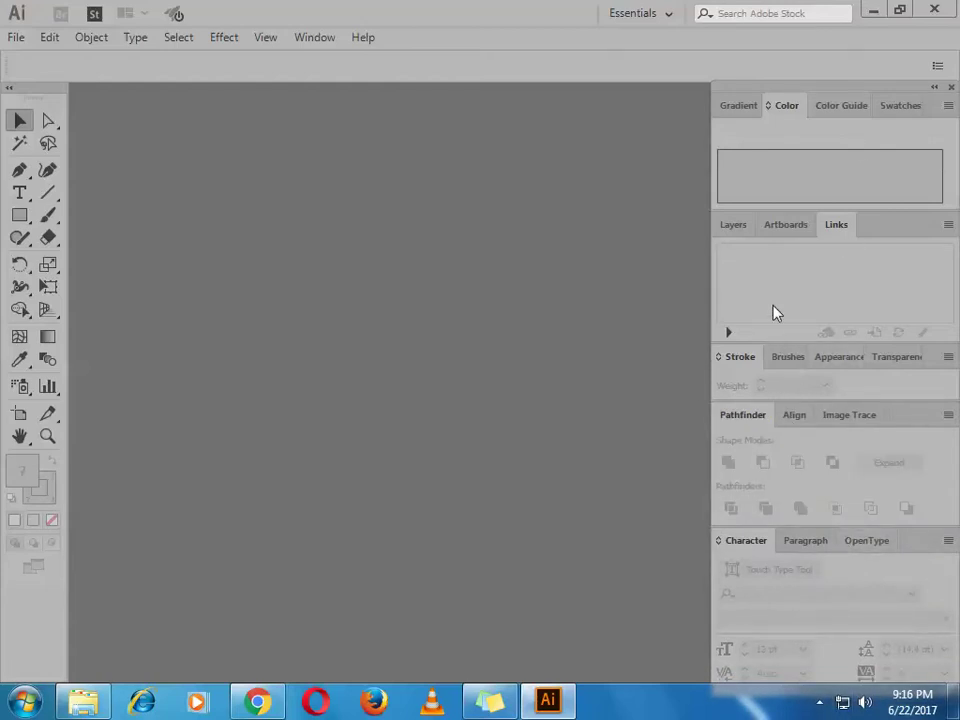
- Shorten the docked Links panel and check the Gradient and Color tabs
left_click_drag(780, 342, 780, 306)
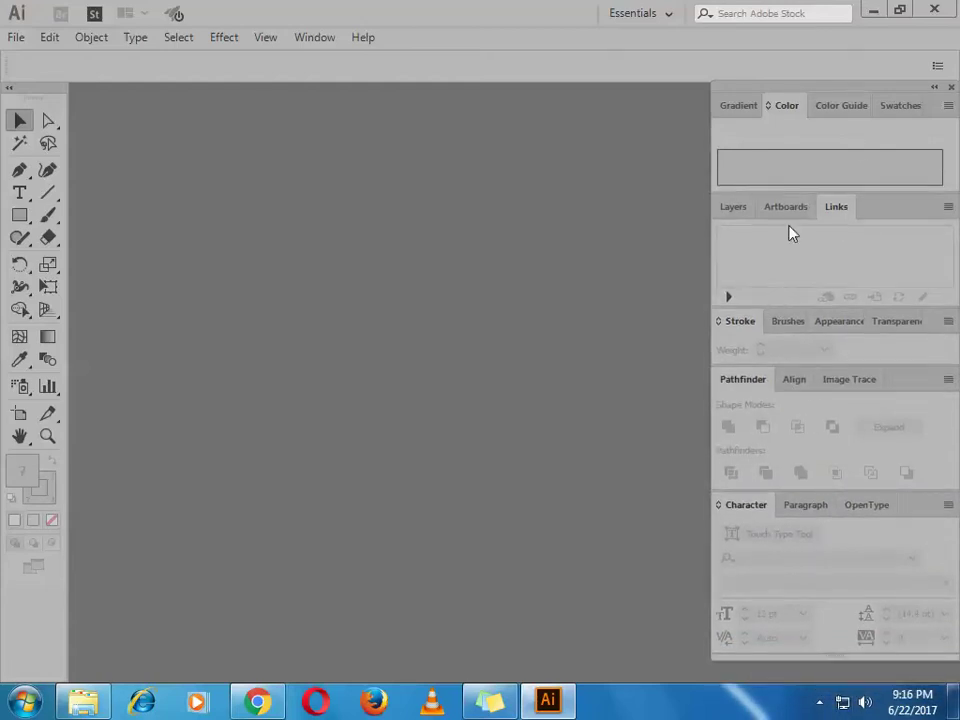
left_click(740, 106)
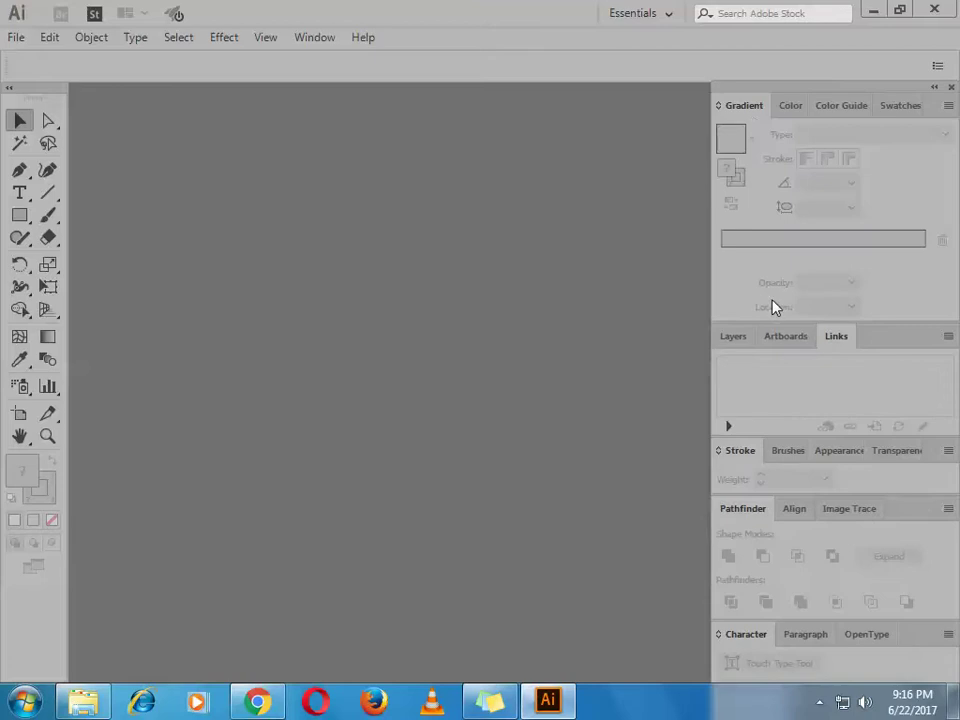
left_click(788, 106)
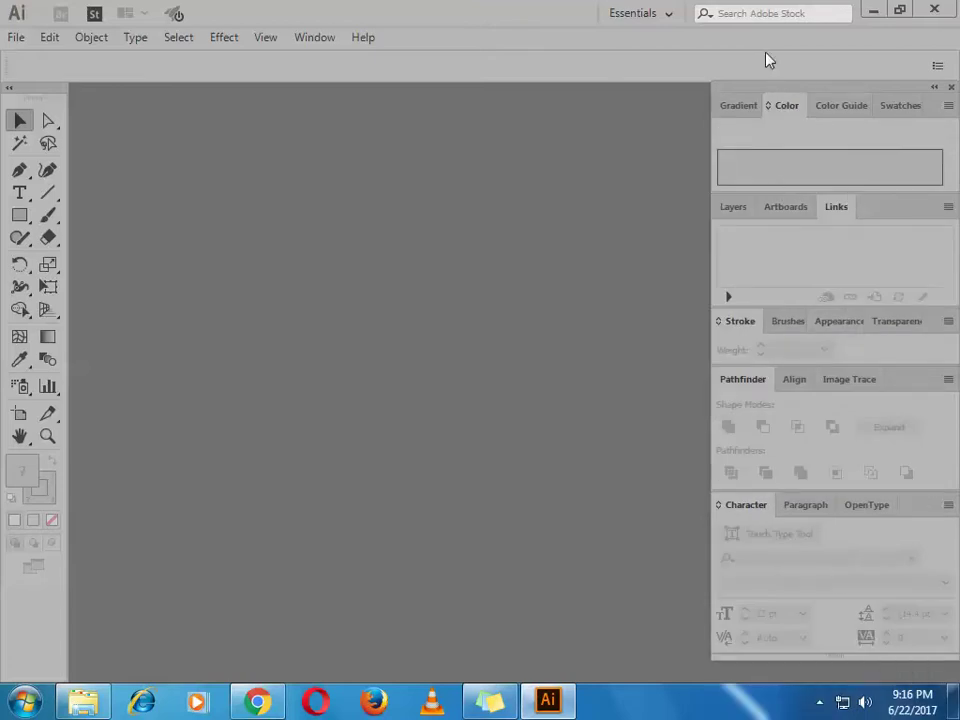
left_click_drag(782, 93, 784, 95)
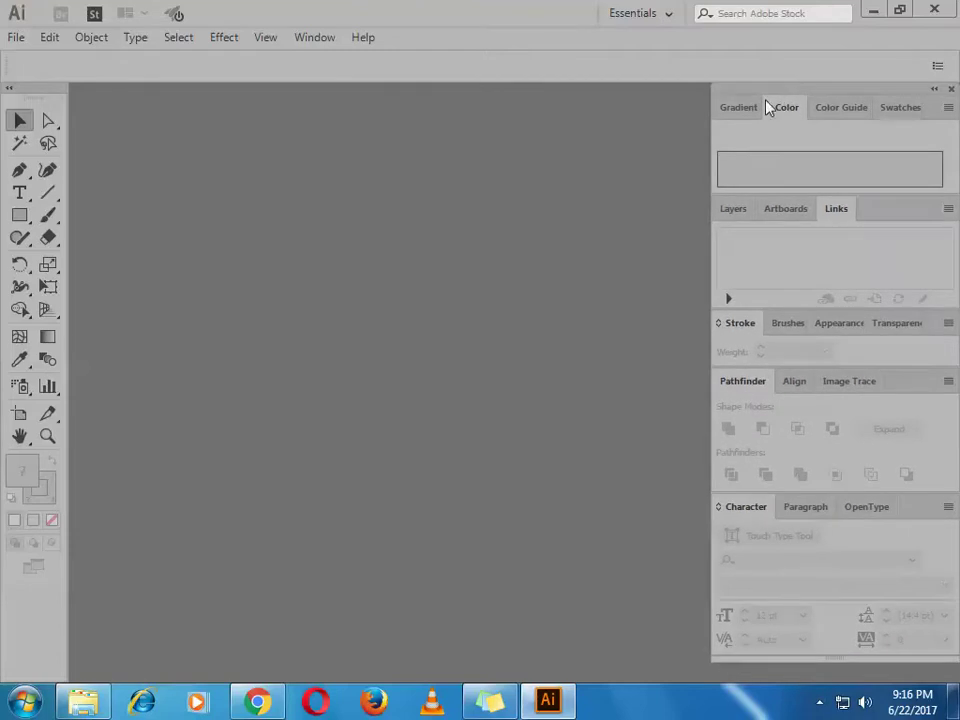
left_click(818, 700)
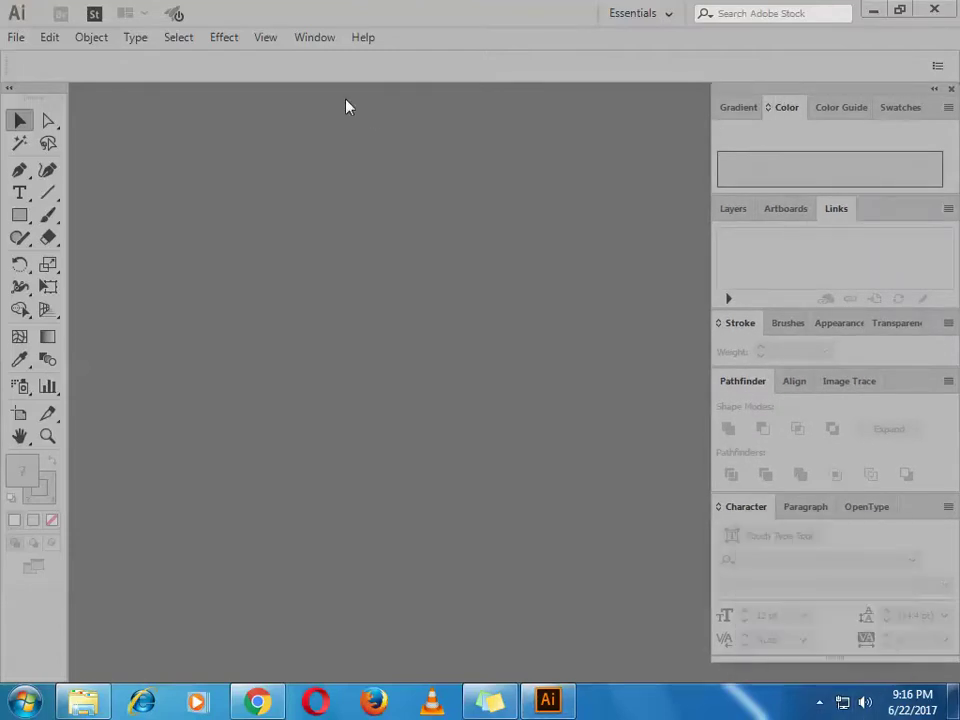
- Create a new workspace named 'Adobe Illustrator Course' from Window > Workspace > New Workspace
left_click(314, 37)
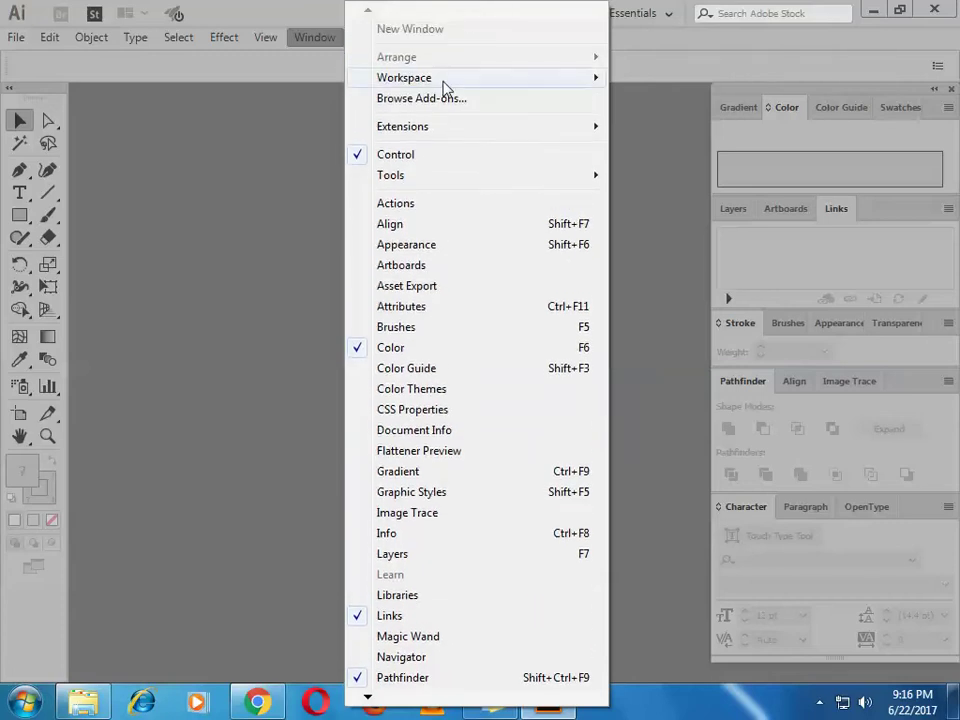
mouse_move(404, 78)
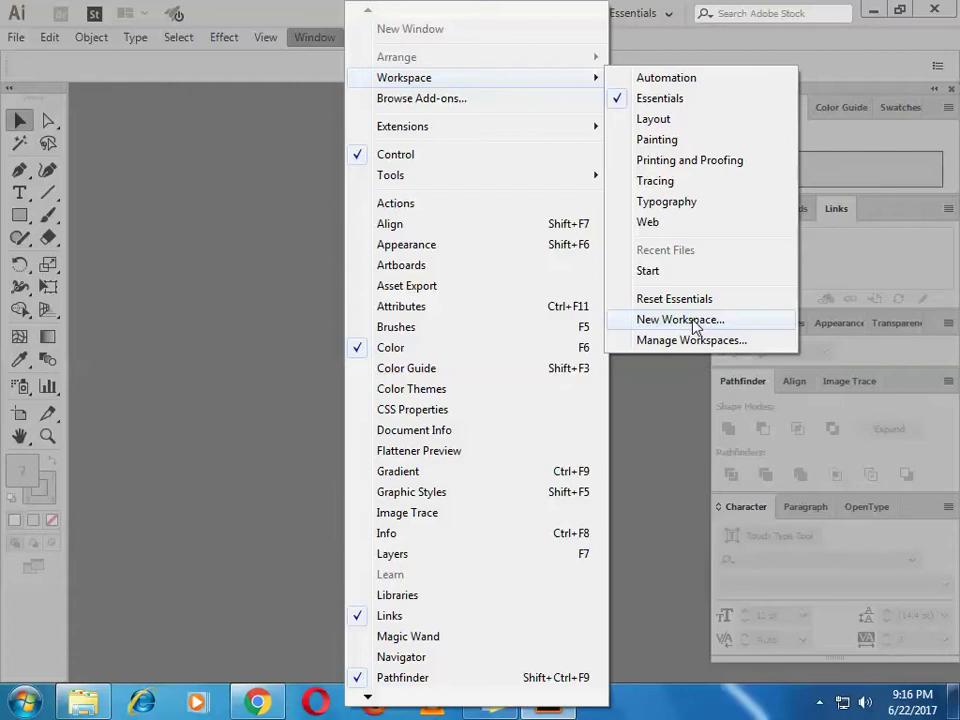
left_click(694, 322)
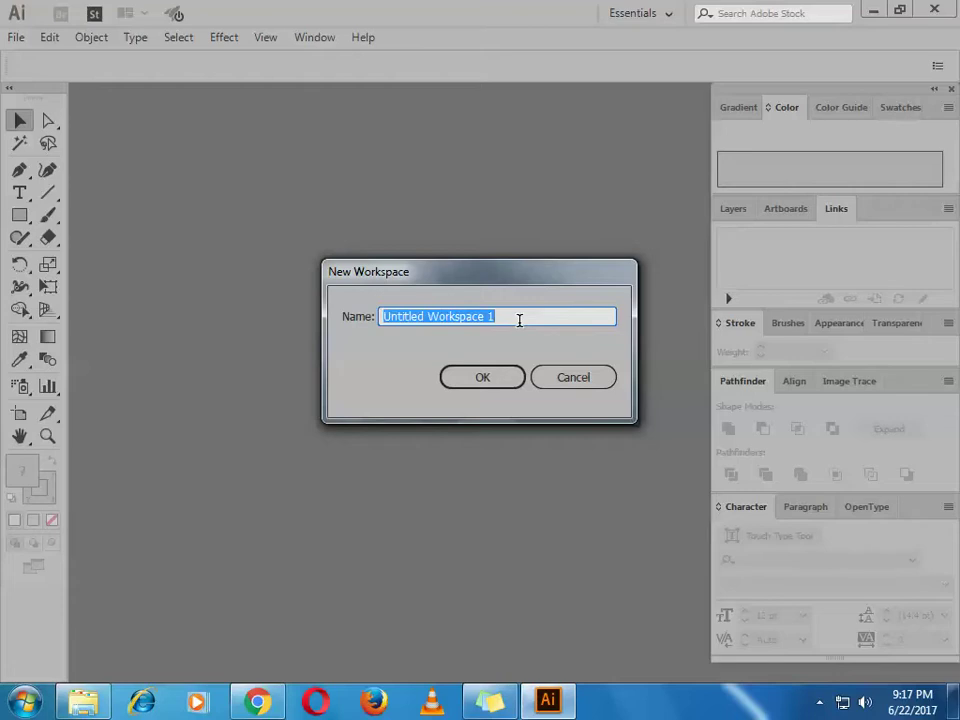
type("Adobe Illustrator Course")
left_click(500, 386)
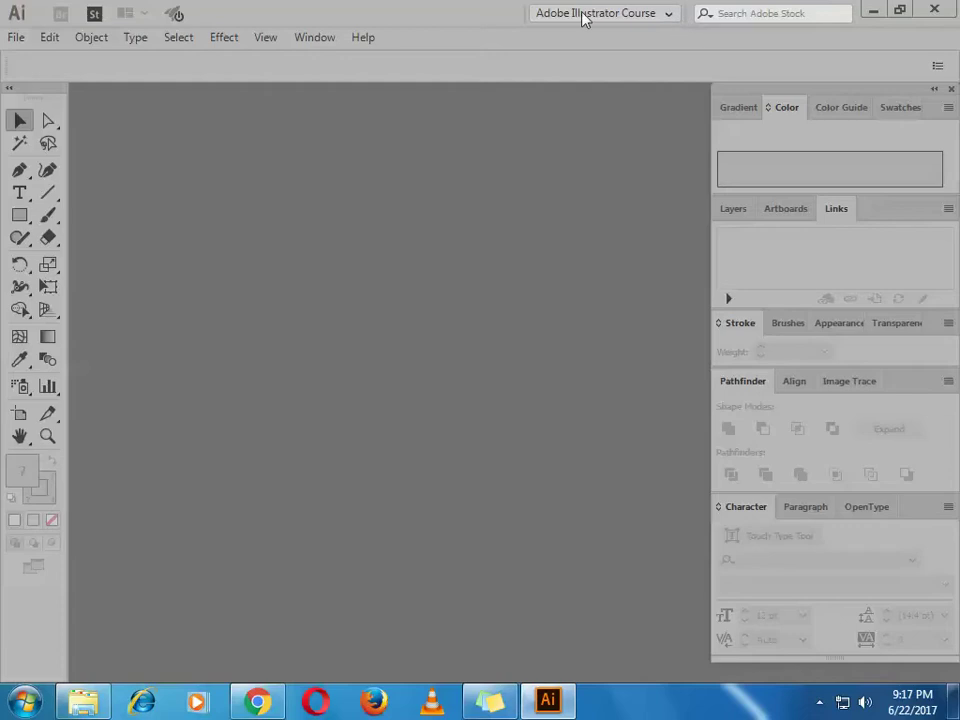
left_click(668, 16)
left_click(638, 88)
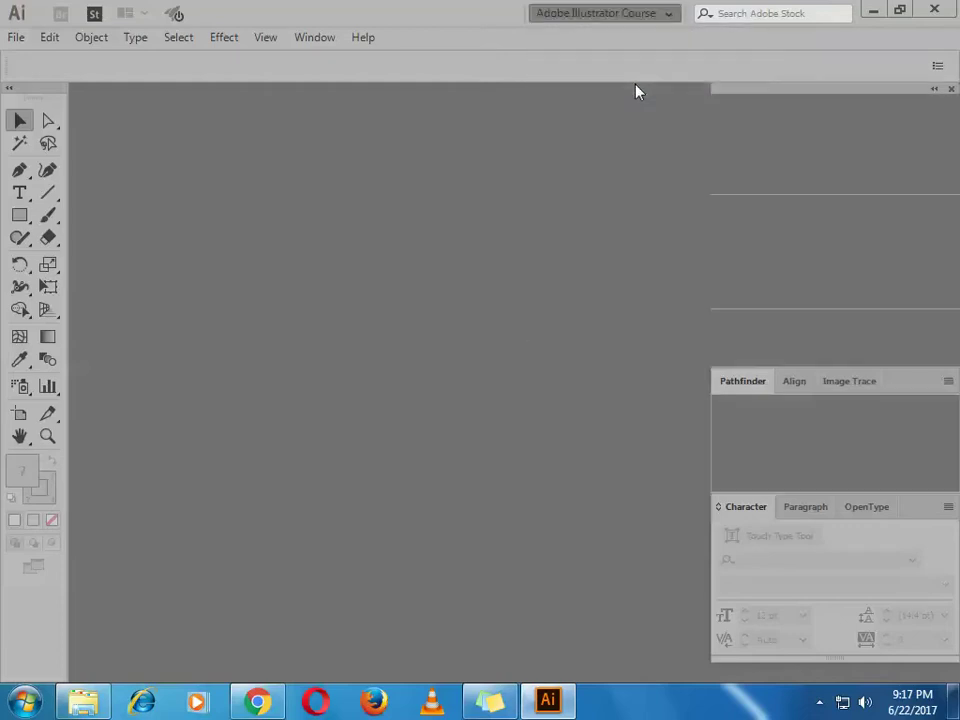
left_click(660, 15)
left_click(700, 167)
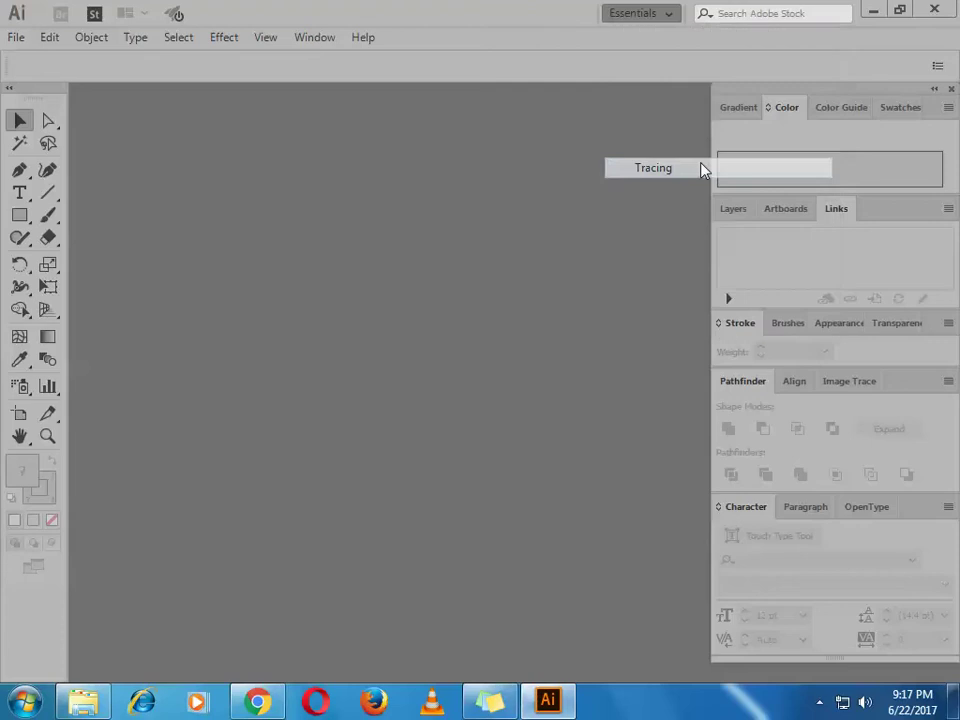
left_click(648, 14)
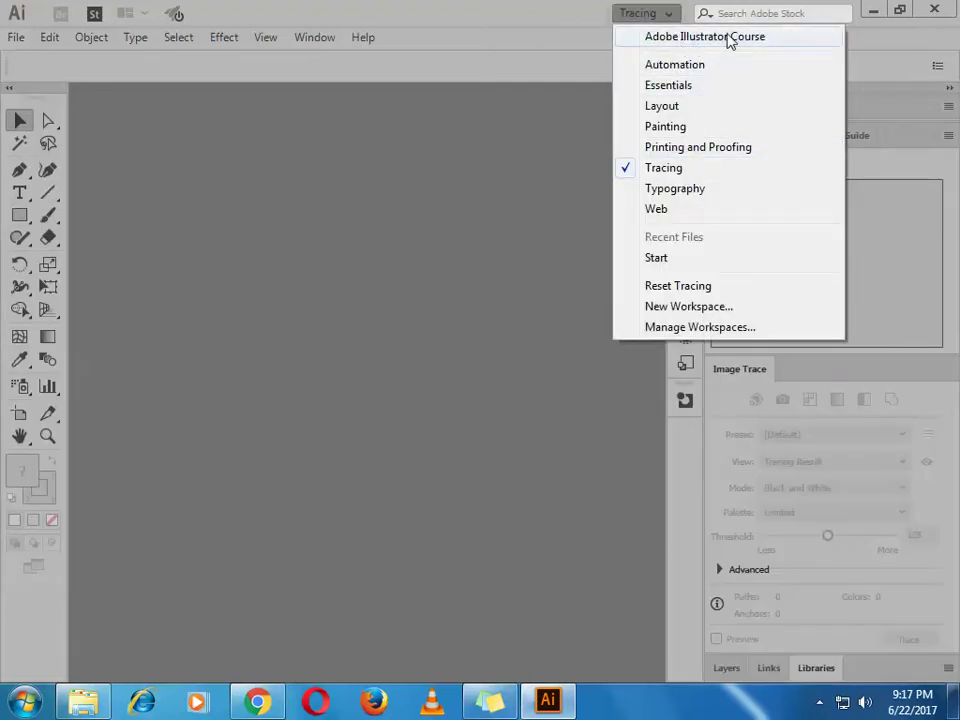
left_click(716, 38)
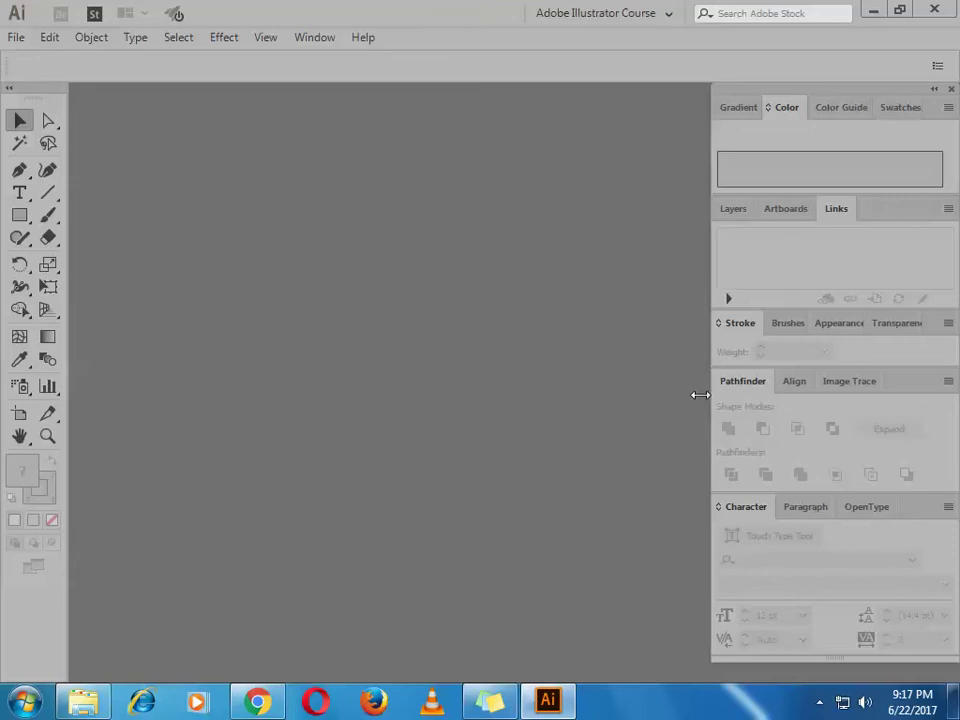
- Narrow the panel dock slightly, review its tabs, then bring Chrome's YouTube channel page forward
left_click_drag(710, 394, 724, 394)
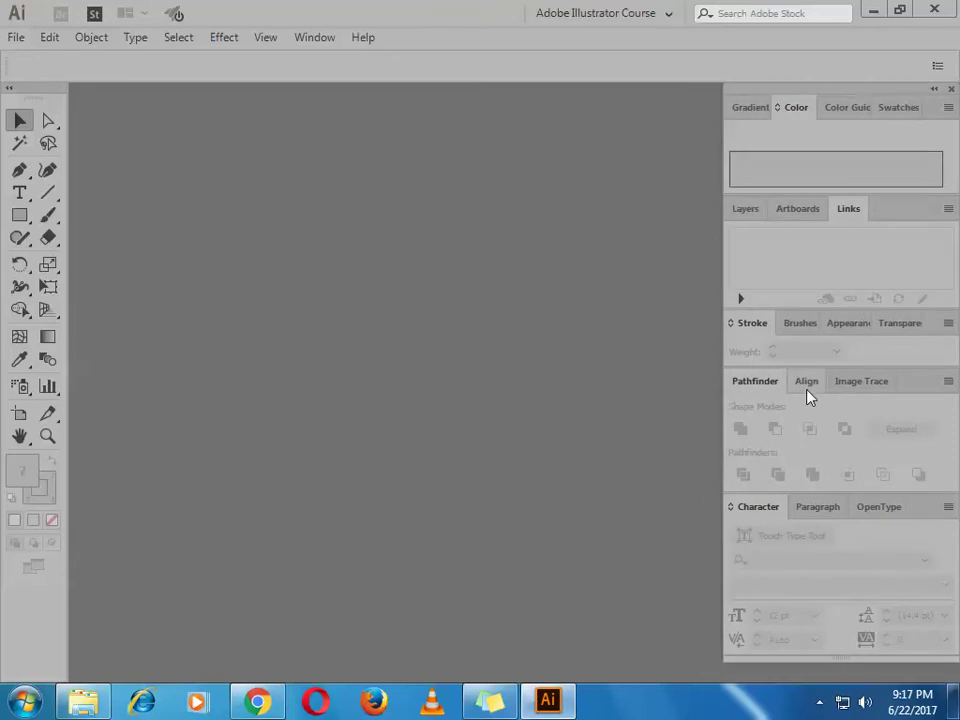
left_click(806, 383)
left_click(852, 383)
left_click(773, 383)
left_click(801, 324)
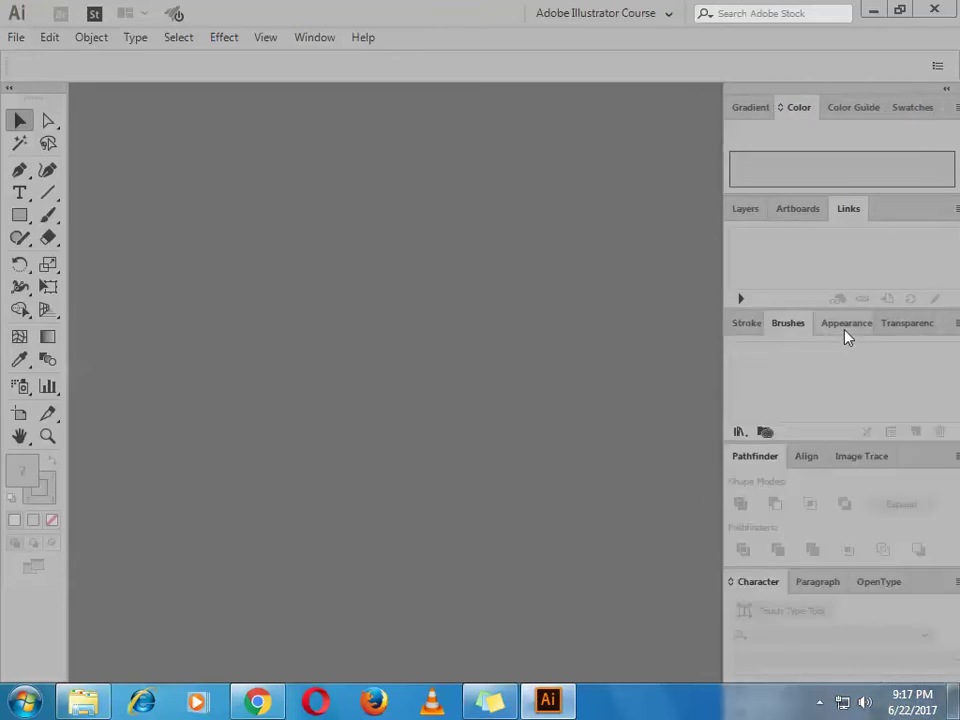
left_click(747, 325)
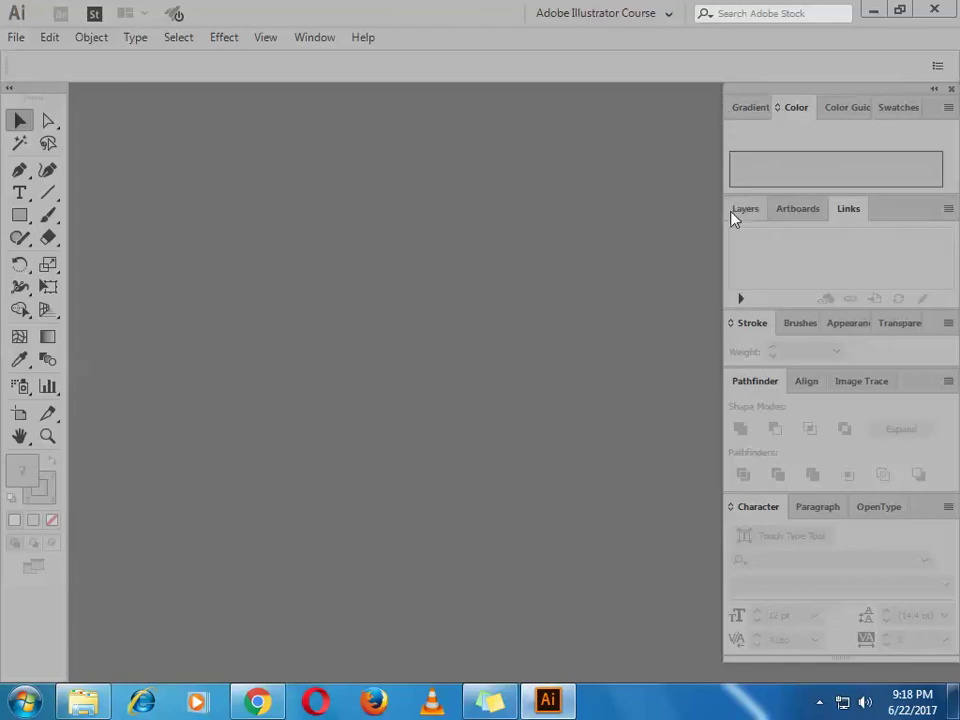
left_click(277, 697)
left_click(182, 12)
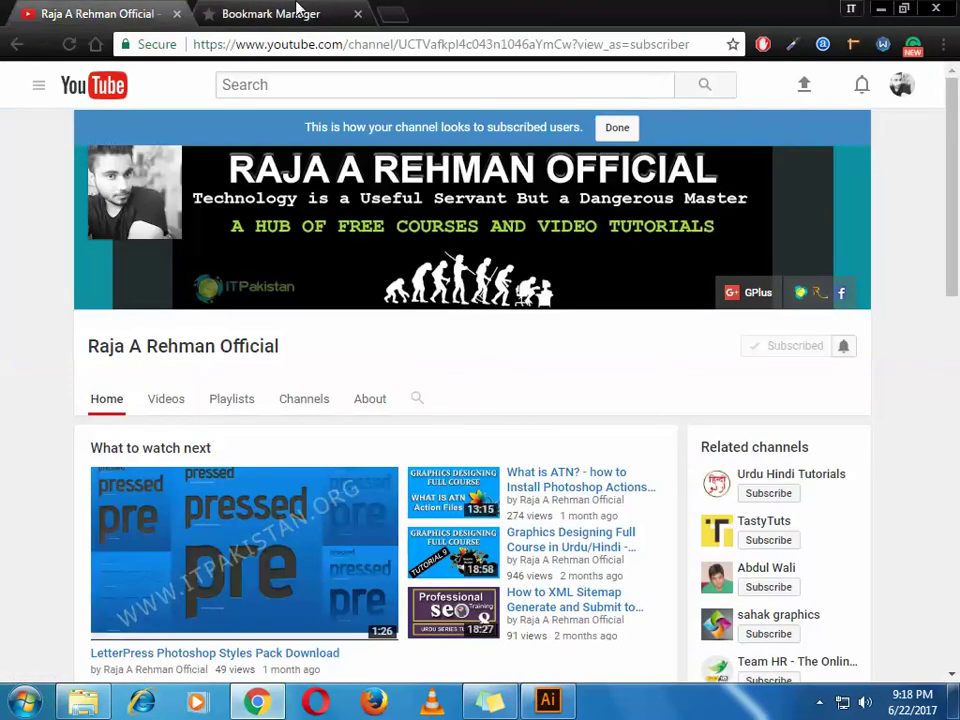